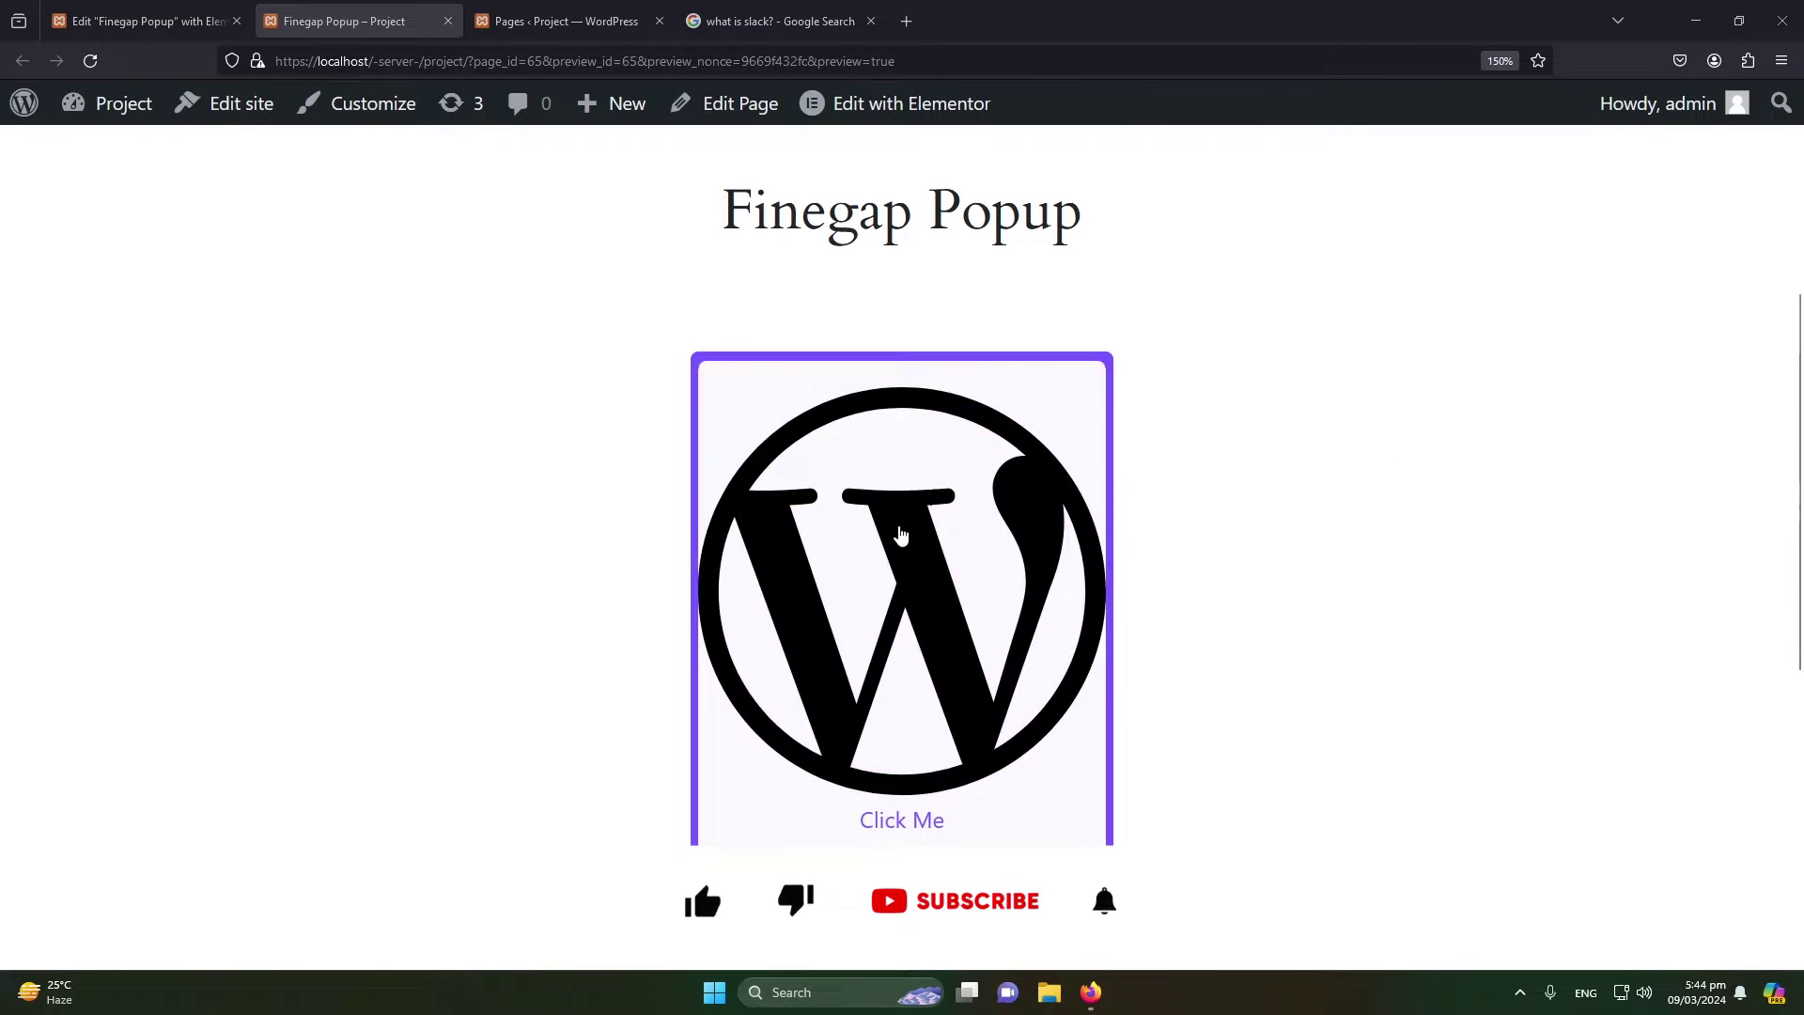
- Trigger the 'Start Creating Today' modal popup from the Click Me box on the Finegap Popup page
{"action": "left_click", "coordinate": [898, 525]}
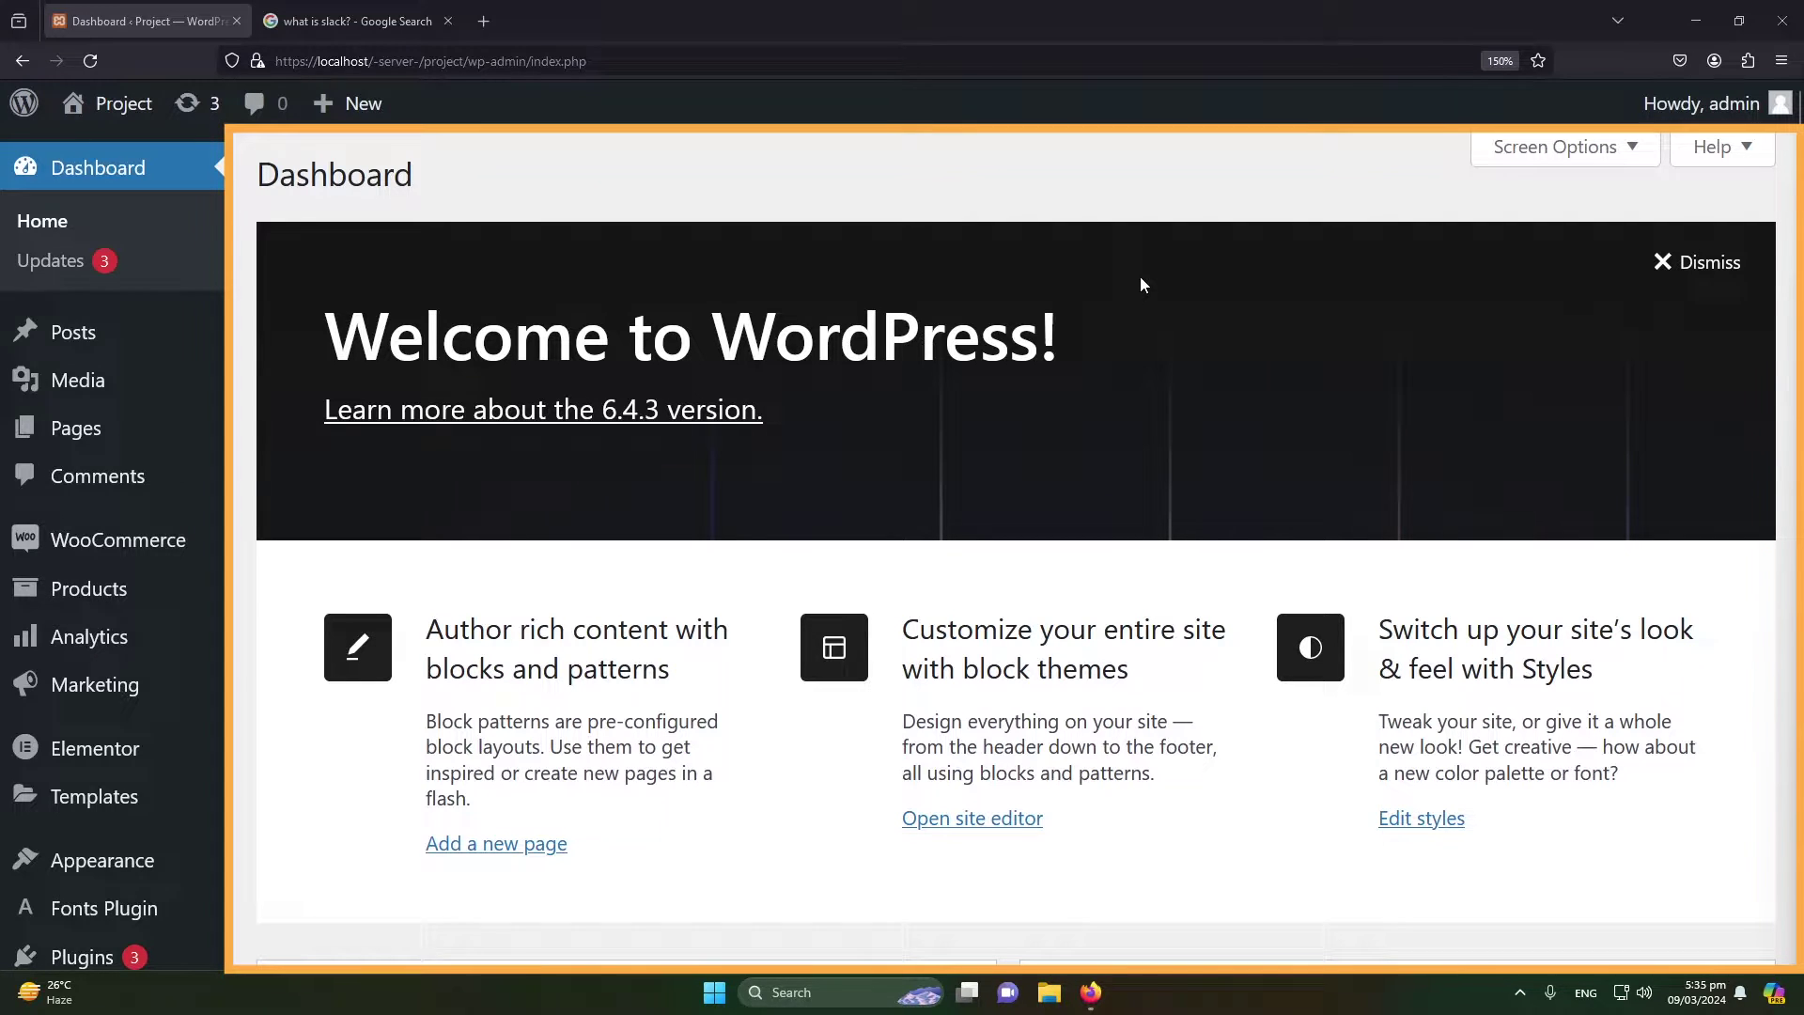
- Go to Installed Plugins, then to the Add New Plugin page
{"action": "scroll", "coordinate": [270, 656], "scroll_direction": "down", "scroll_amount": 3}
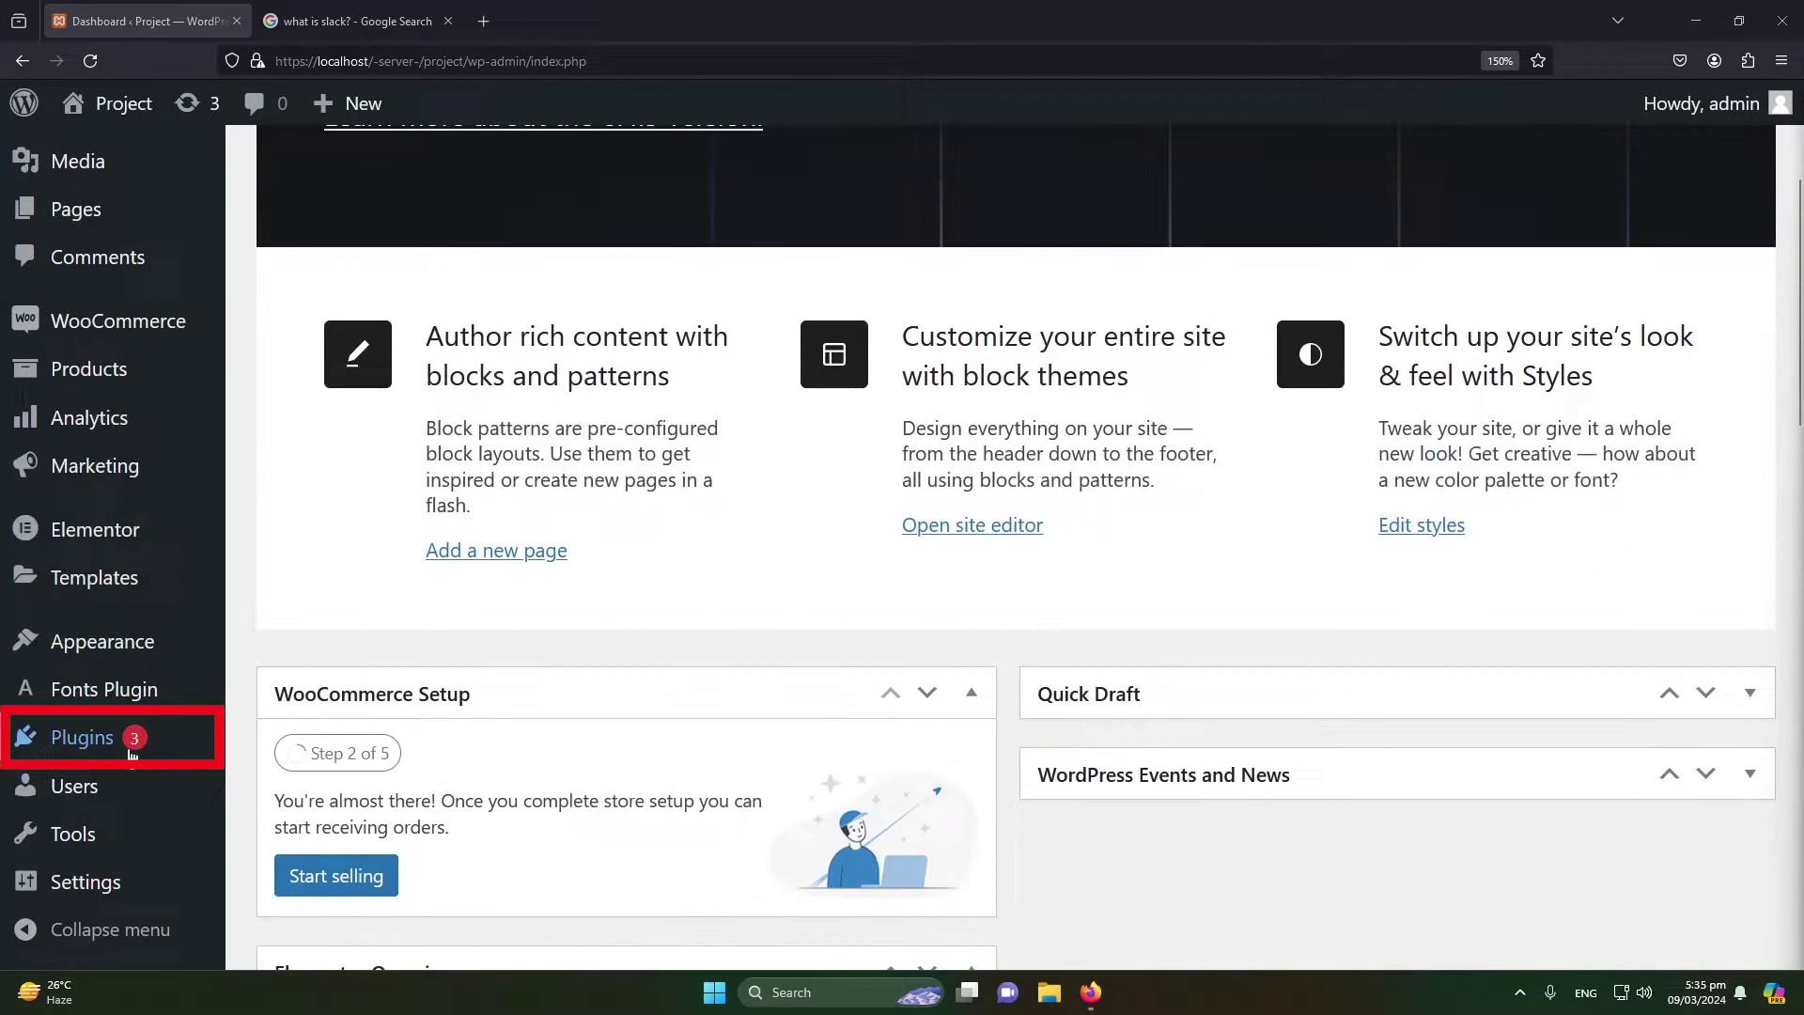
{"action": "mouse_move", "coordinate": [69, 747]}
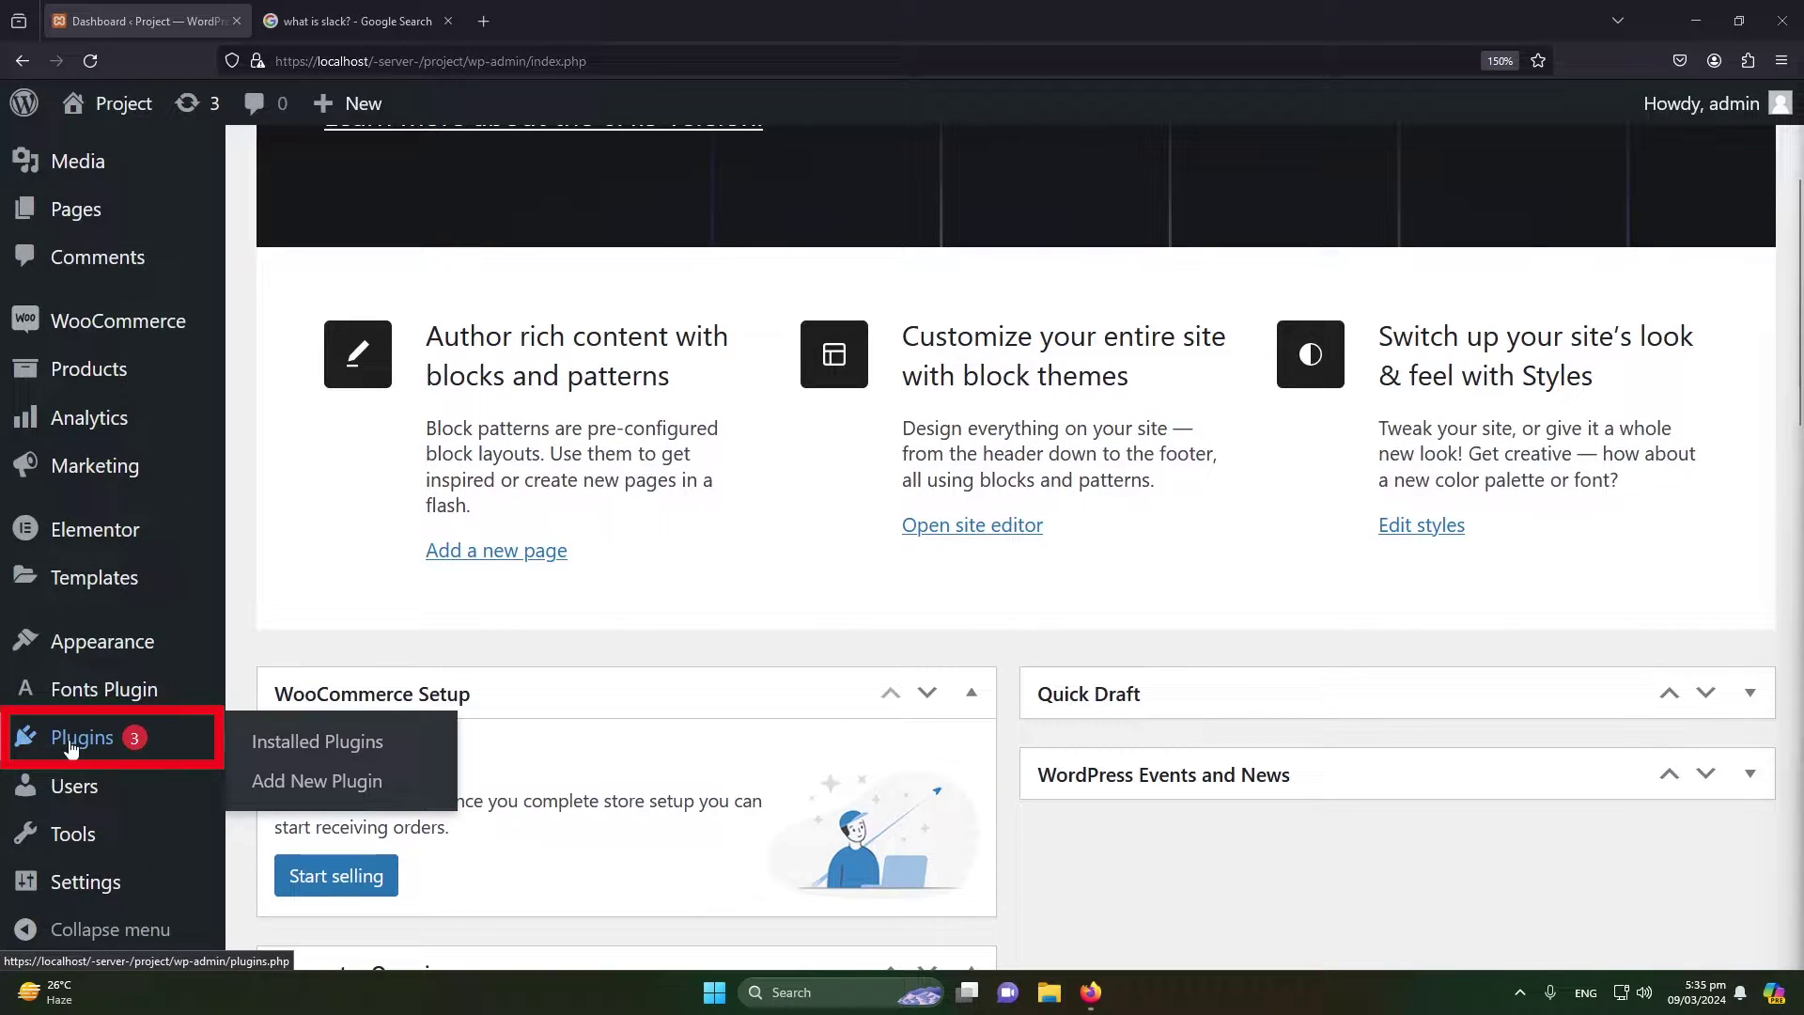
{"action": "left_click", "coordinate": [275, 745]}
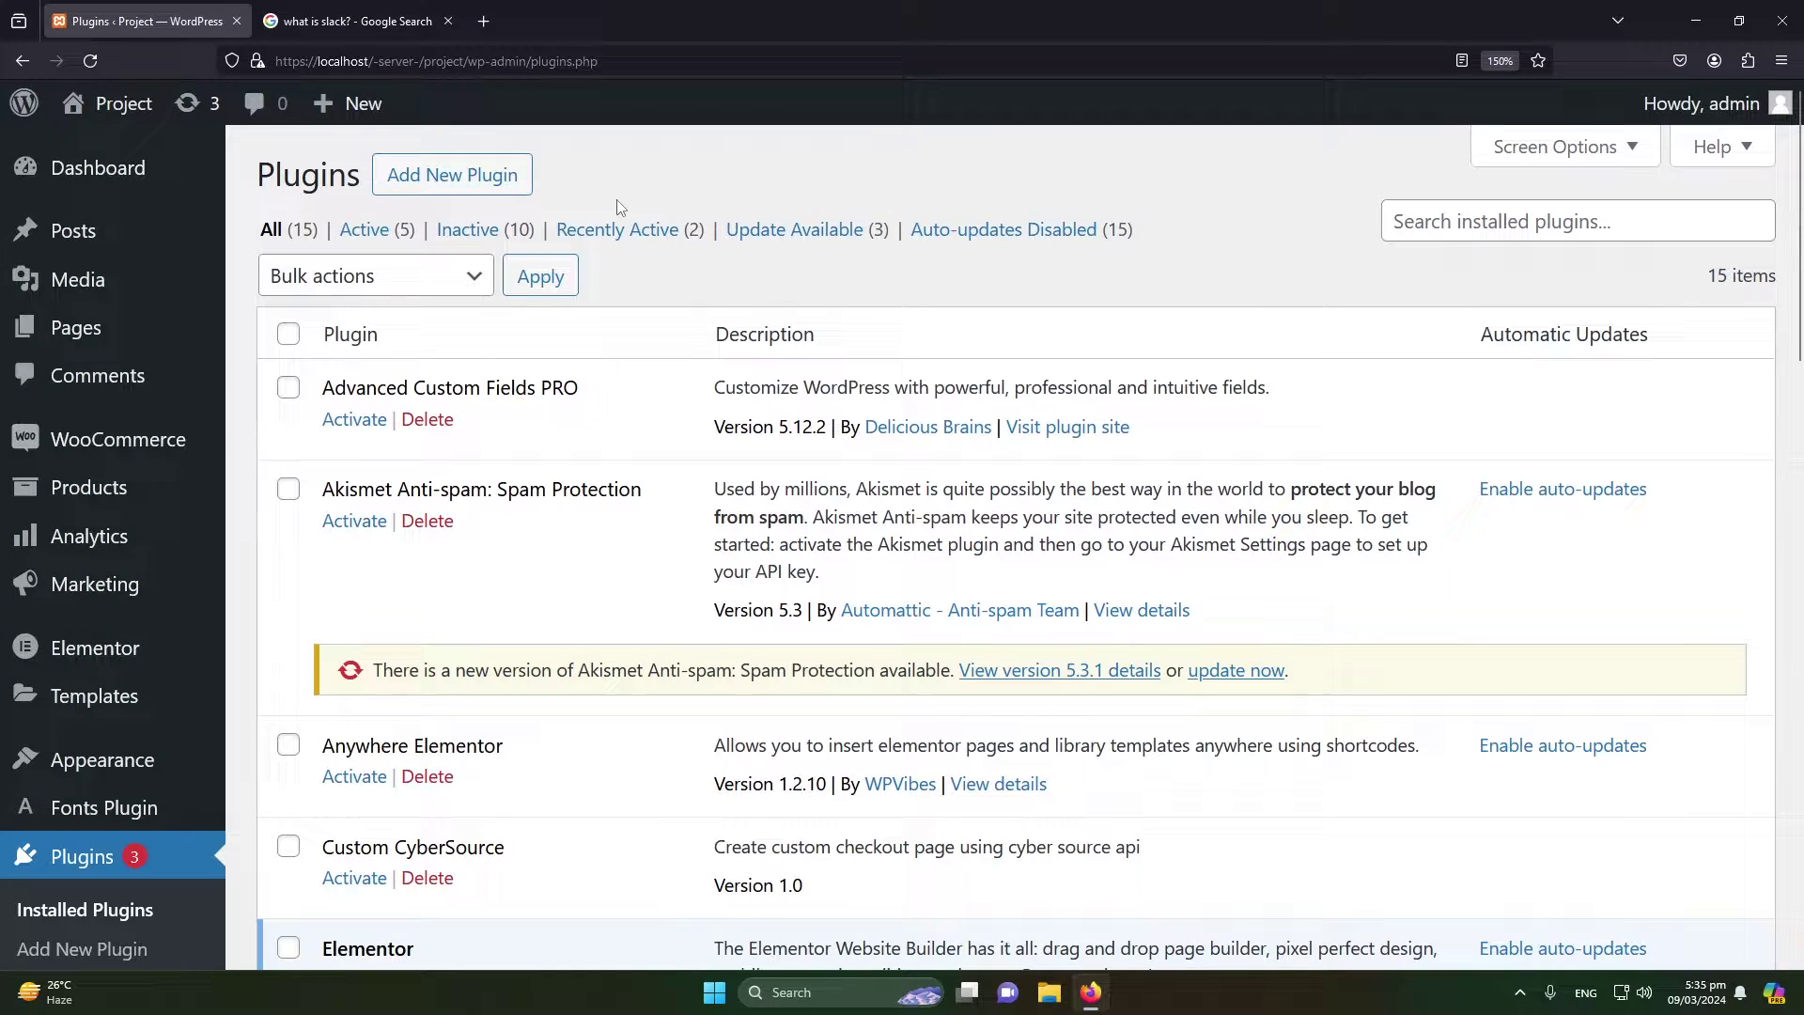
{"action": "left_click", "coordinate": [420, 190]}
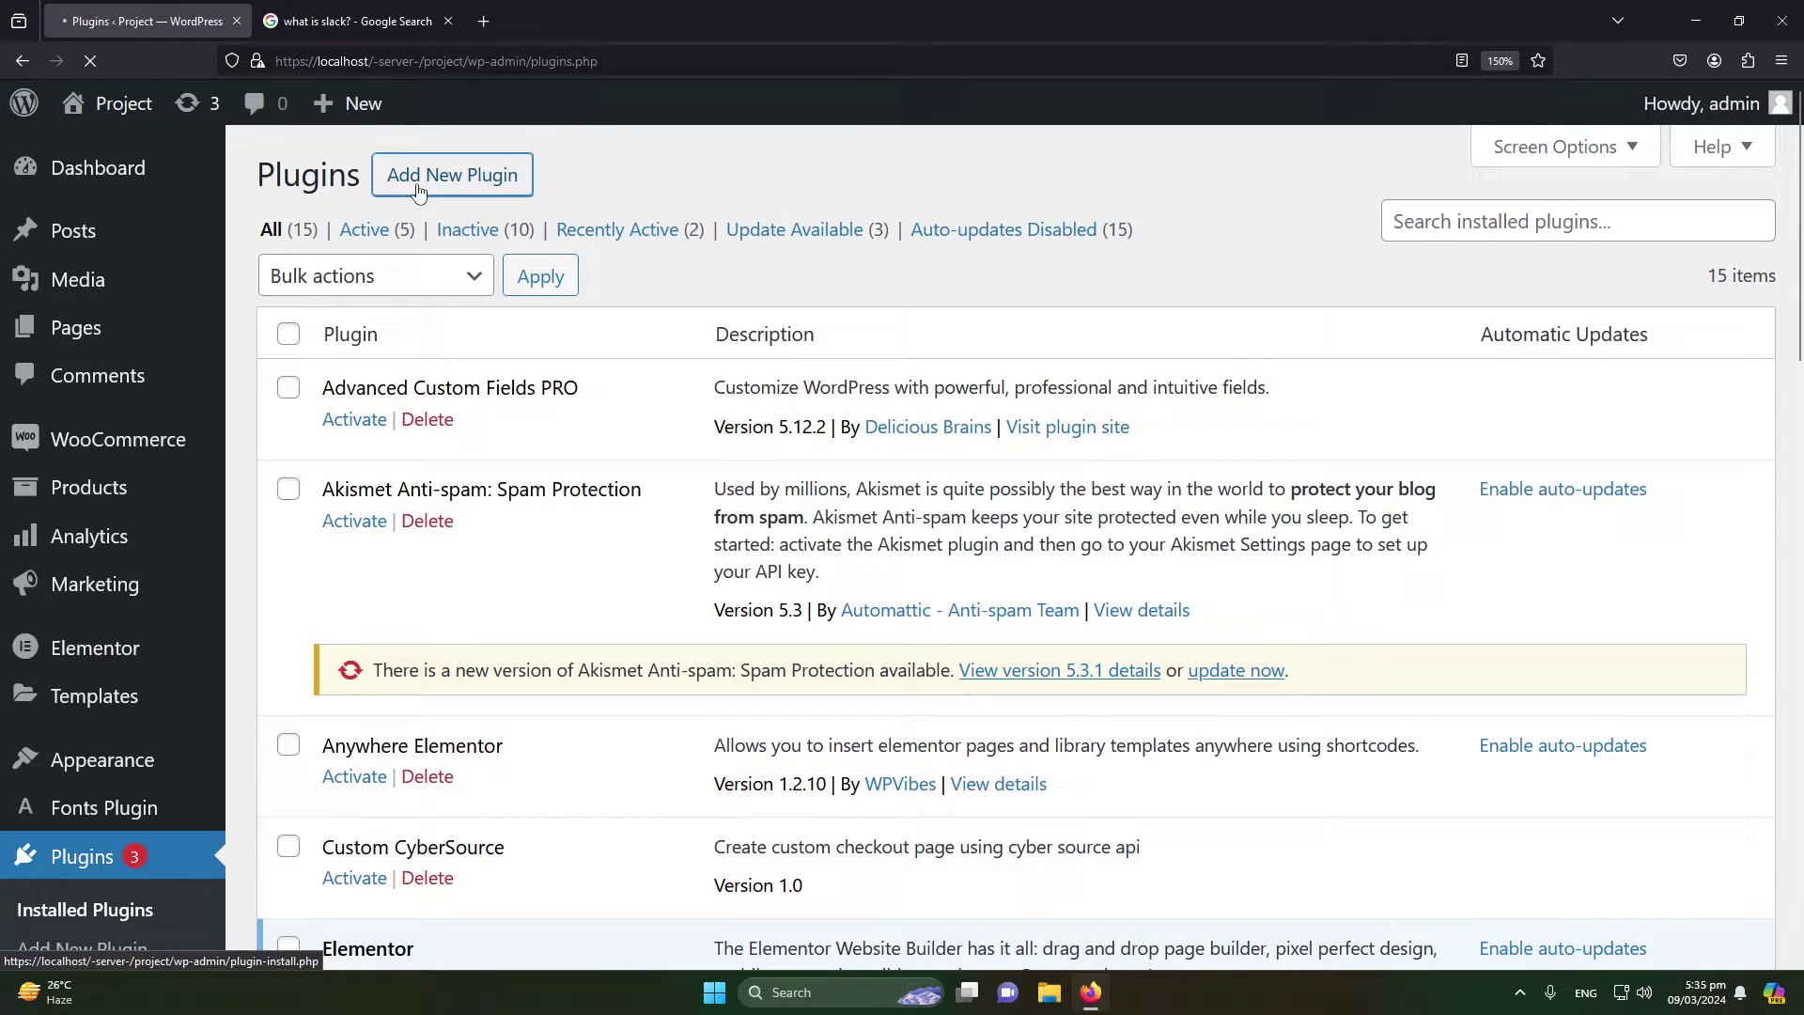
- Search plugins for 'exclusive elementor addons', then replace the search with 'Anywhere elementor'
{"action": "type", "text": "exclusive elementor addo"}
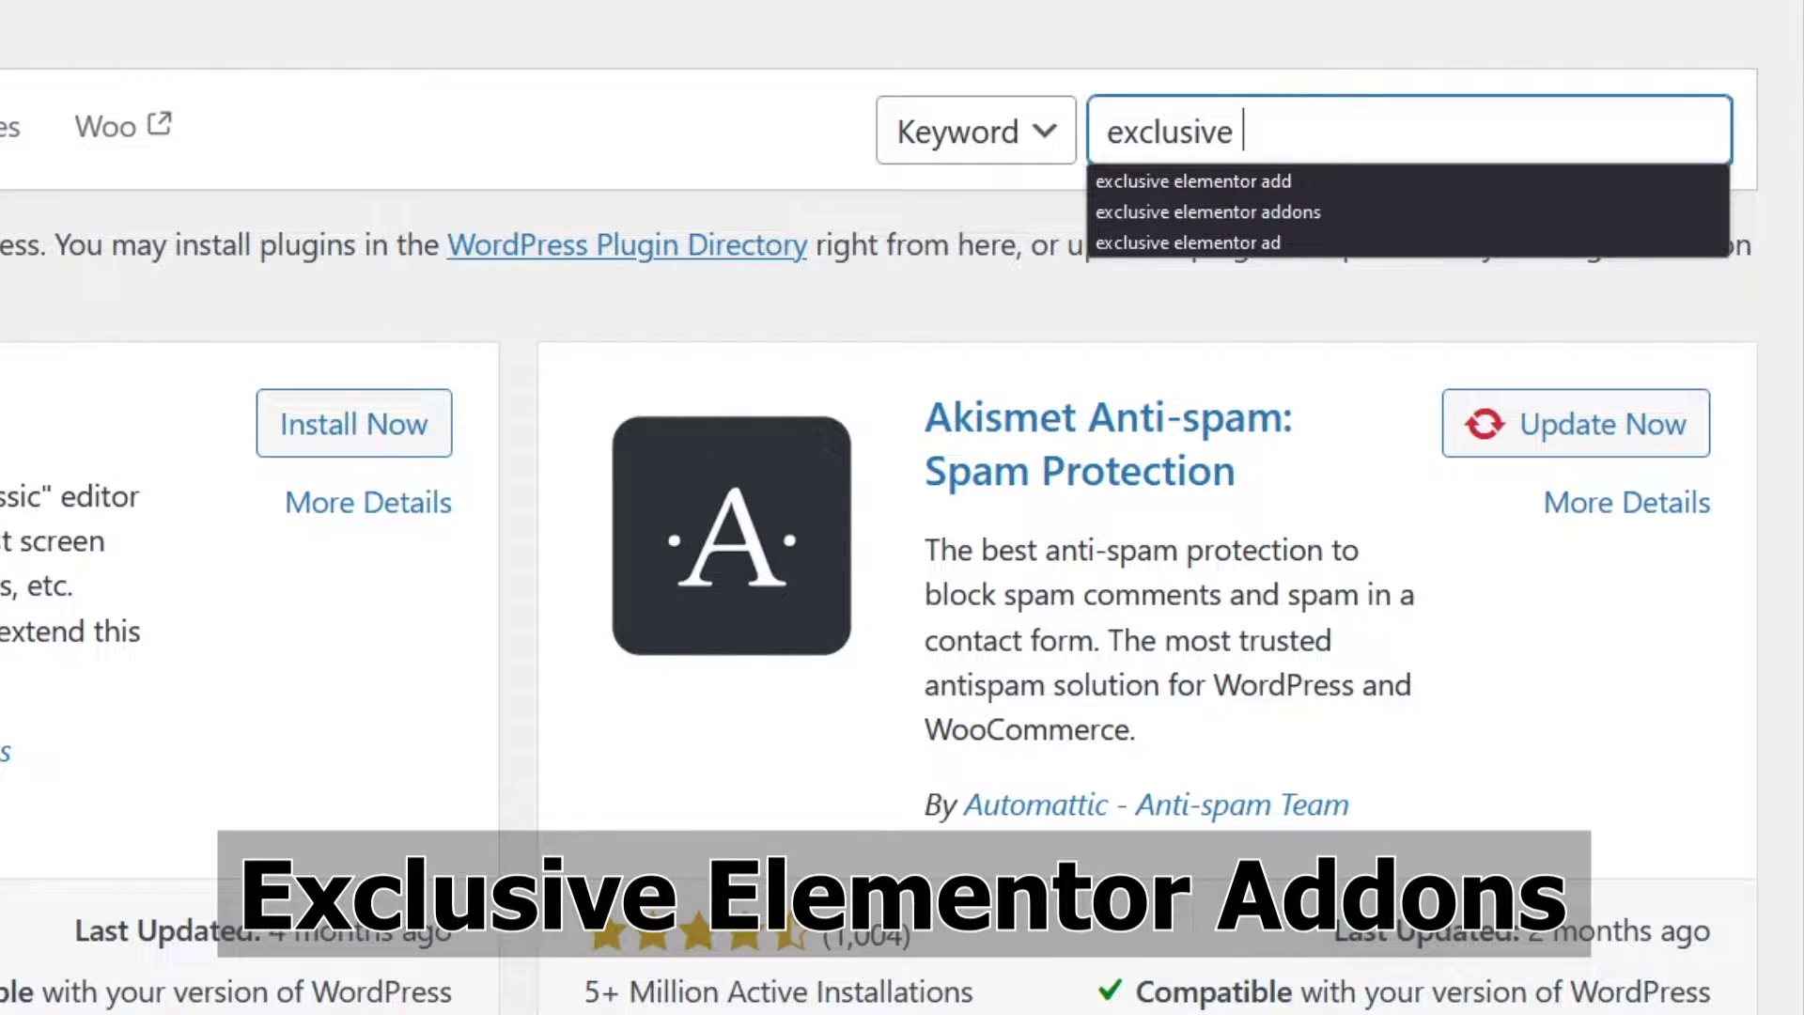
{"action": "type", "text": "ns"}
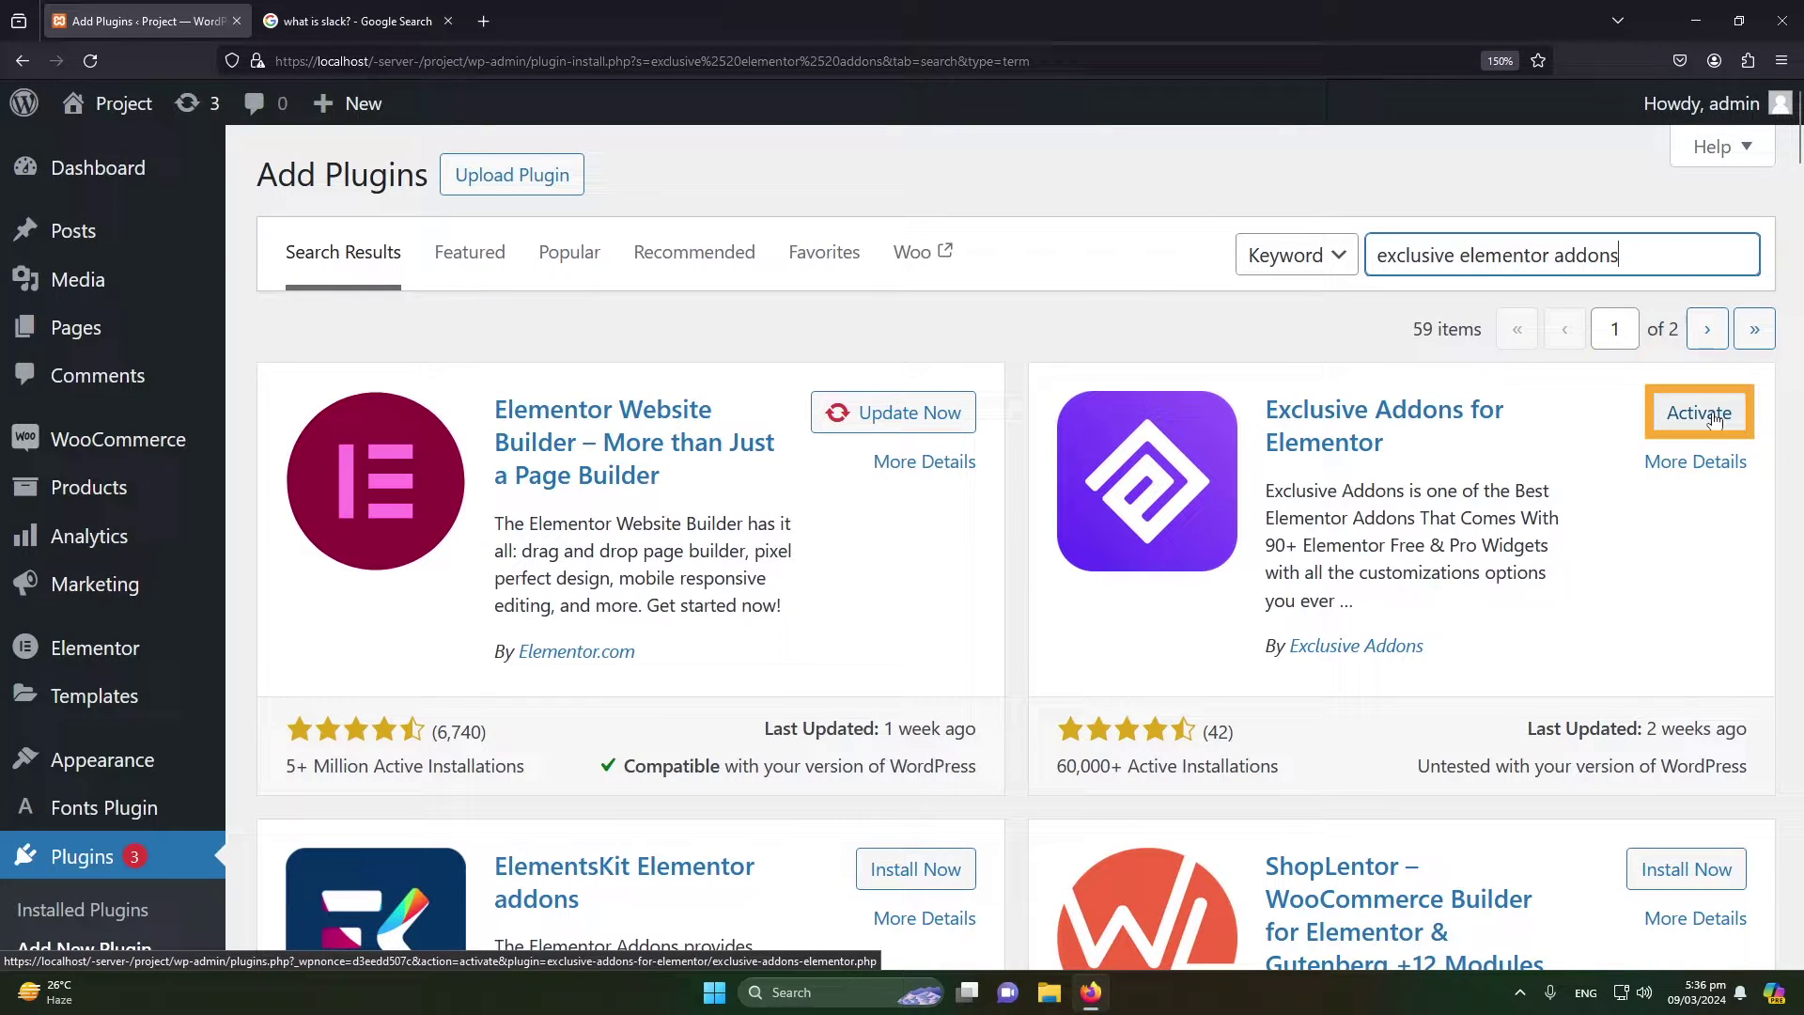
{"action": "triple_click", "coordinate": [1466, 255]}
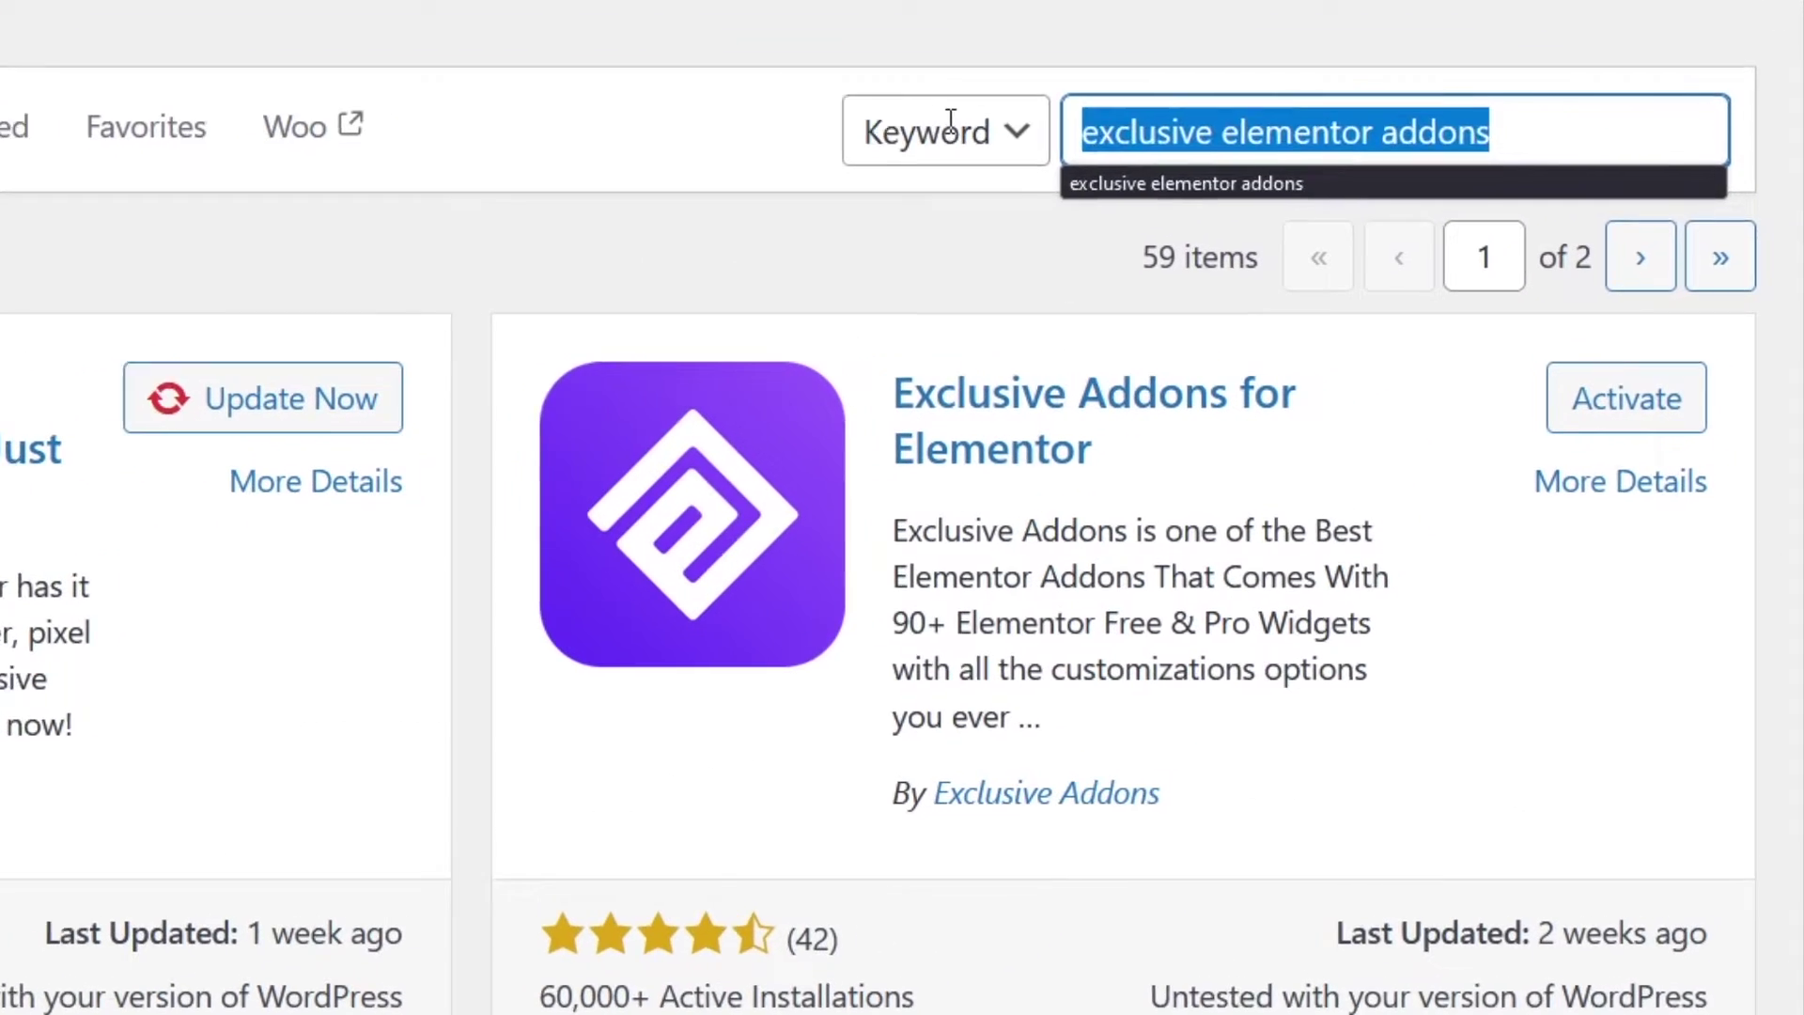
{"action": "type", "text": "Anywhere "}
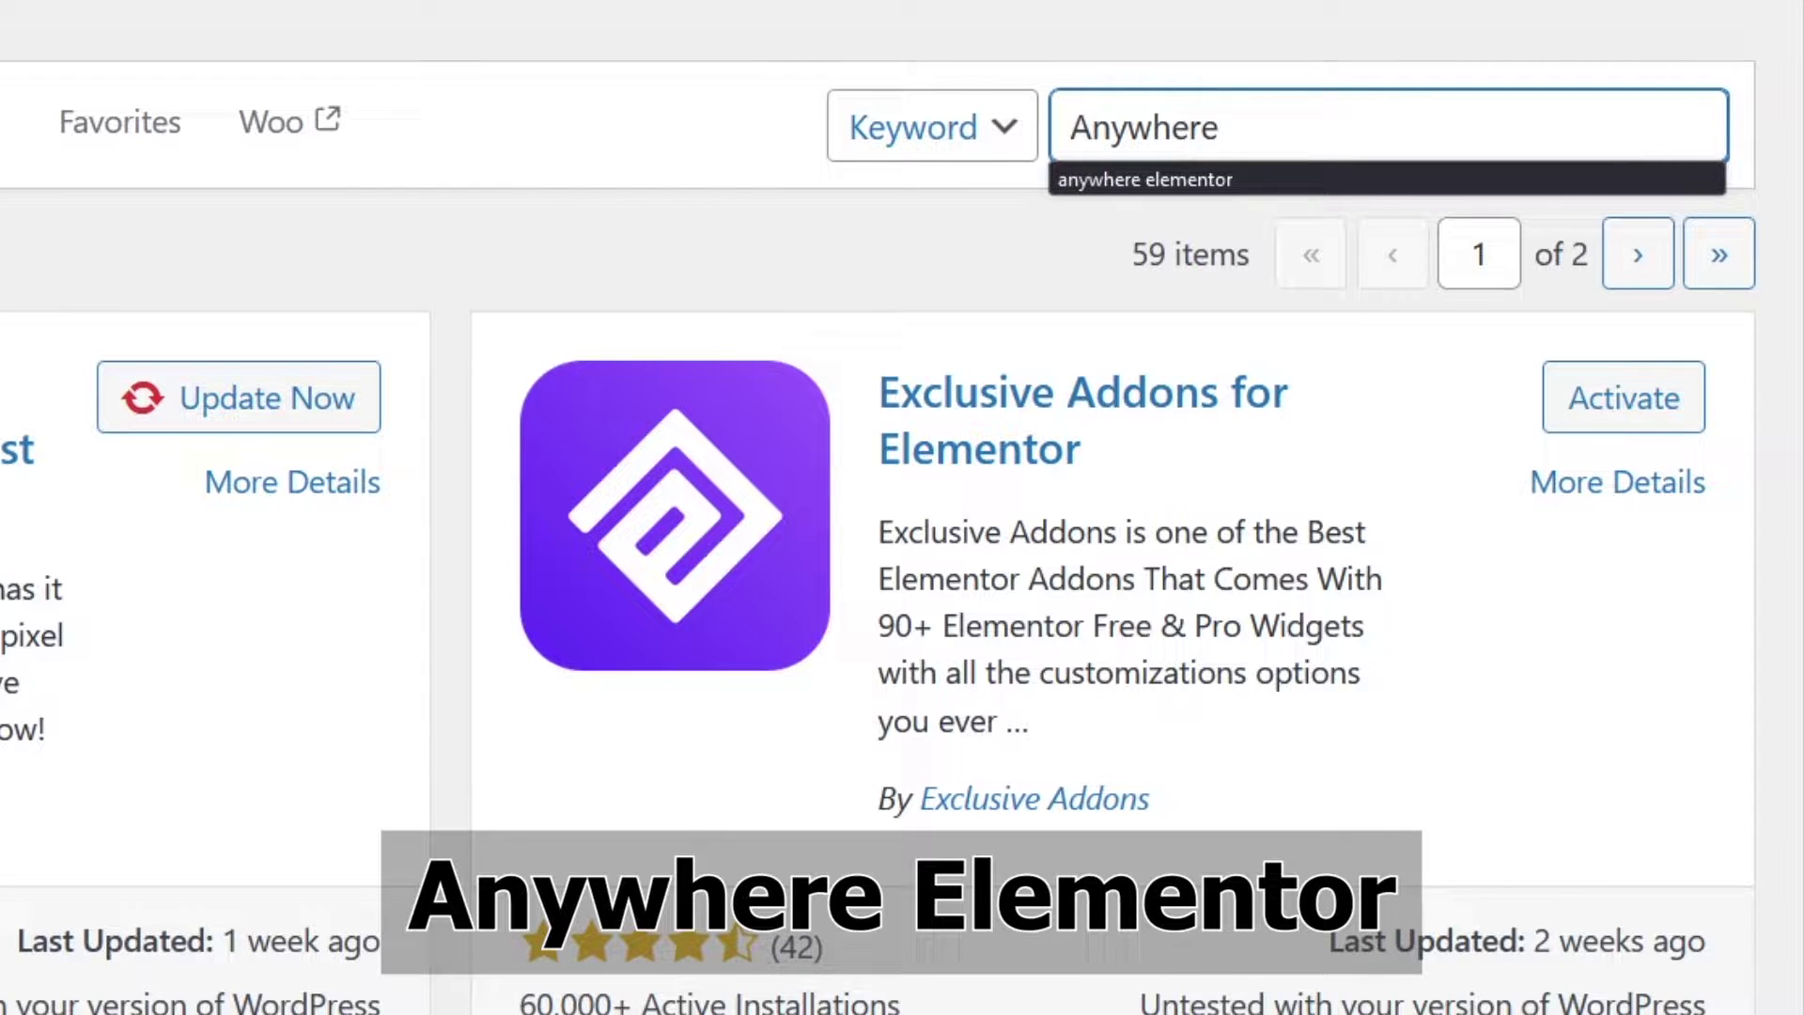
{"action": "type", "text": "elementor"}
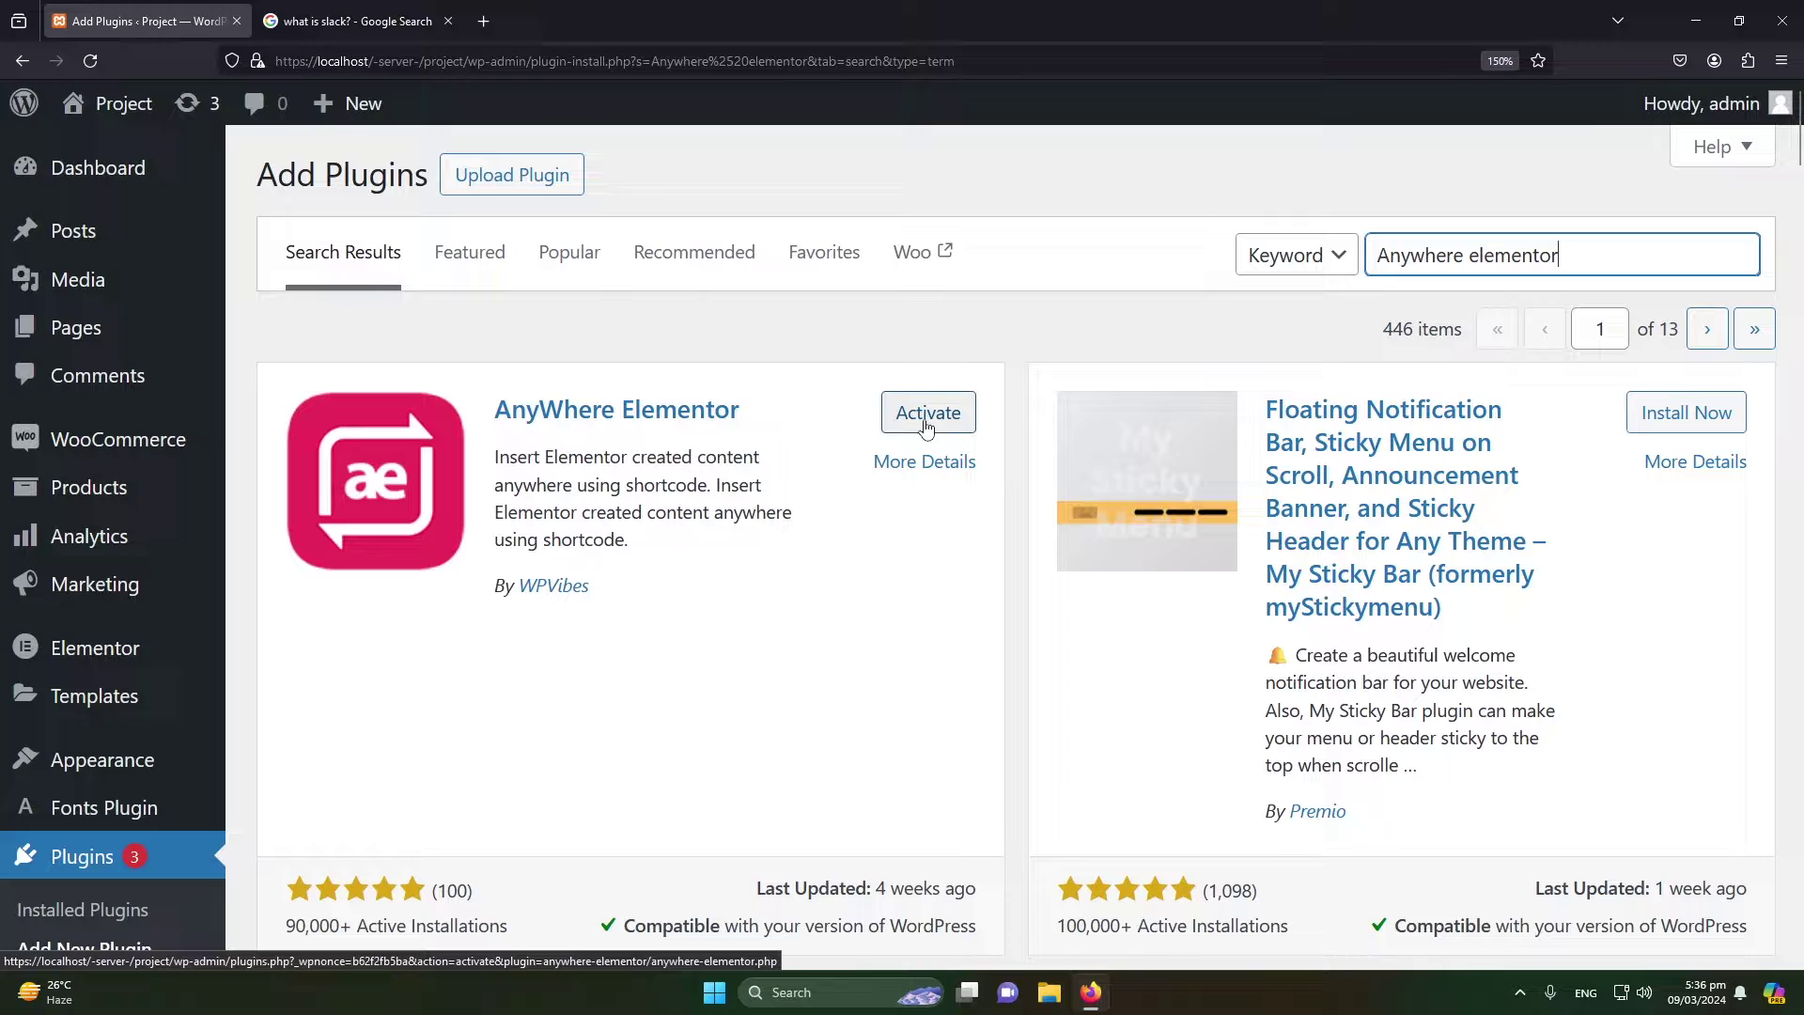
- Activate the AnyWhere Elementor plugin
{"action": "left_click", "coordinate": [926, 426]}
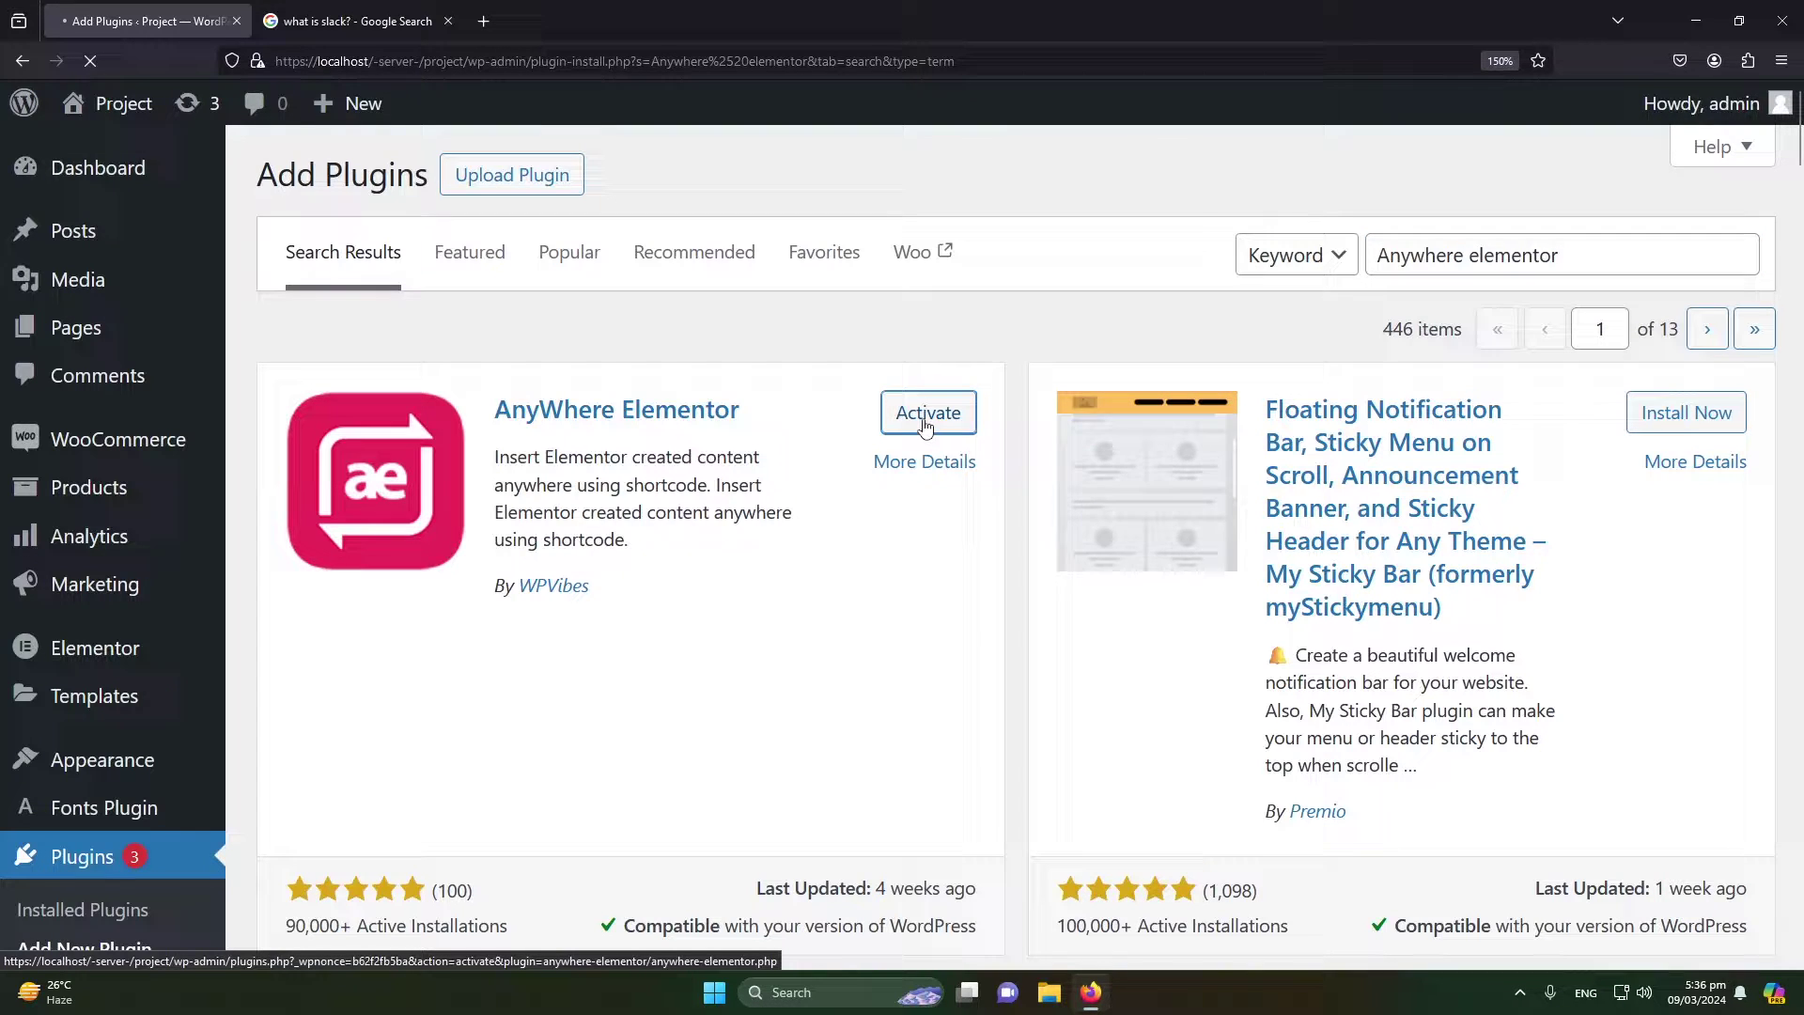
{"action": "scroll", "coordinate": [921, 429], "scroll_direction": "down", "scroll_amount": 5}
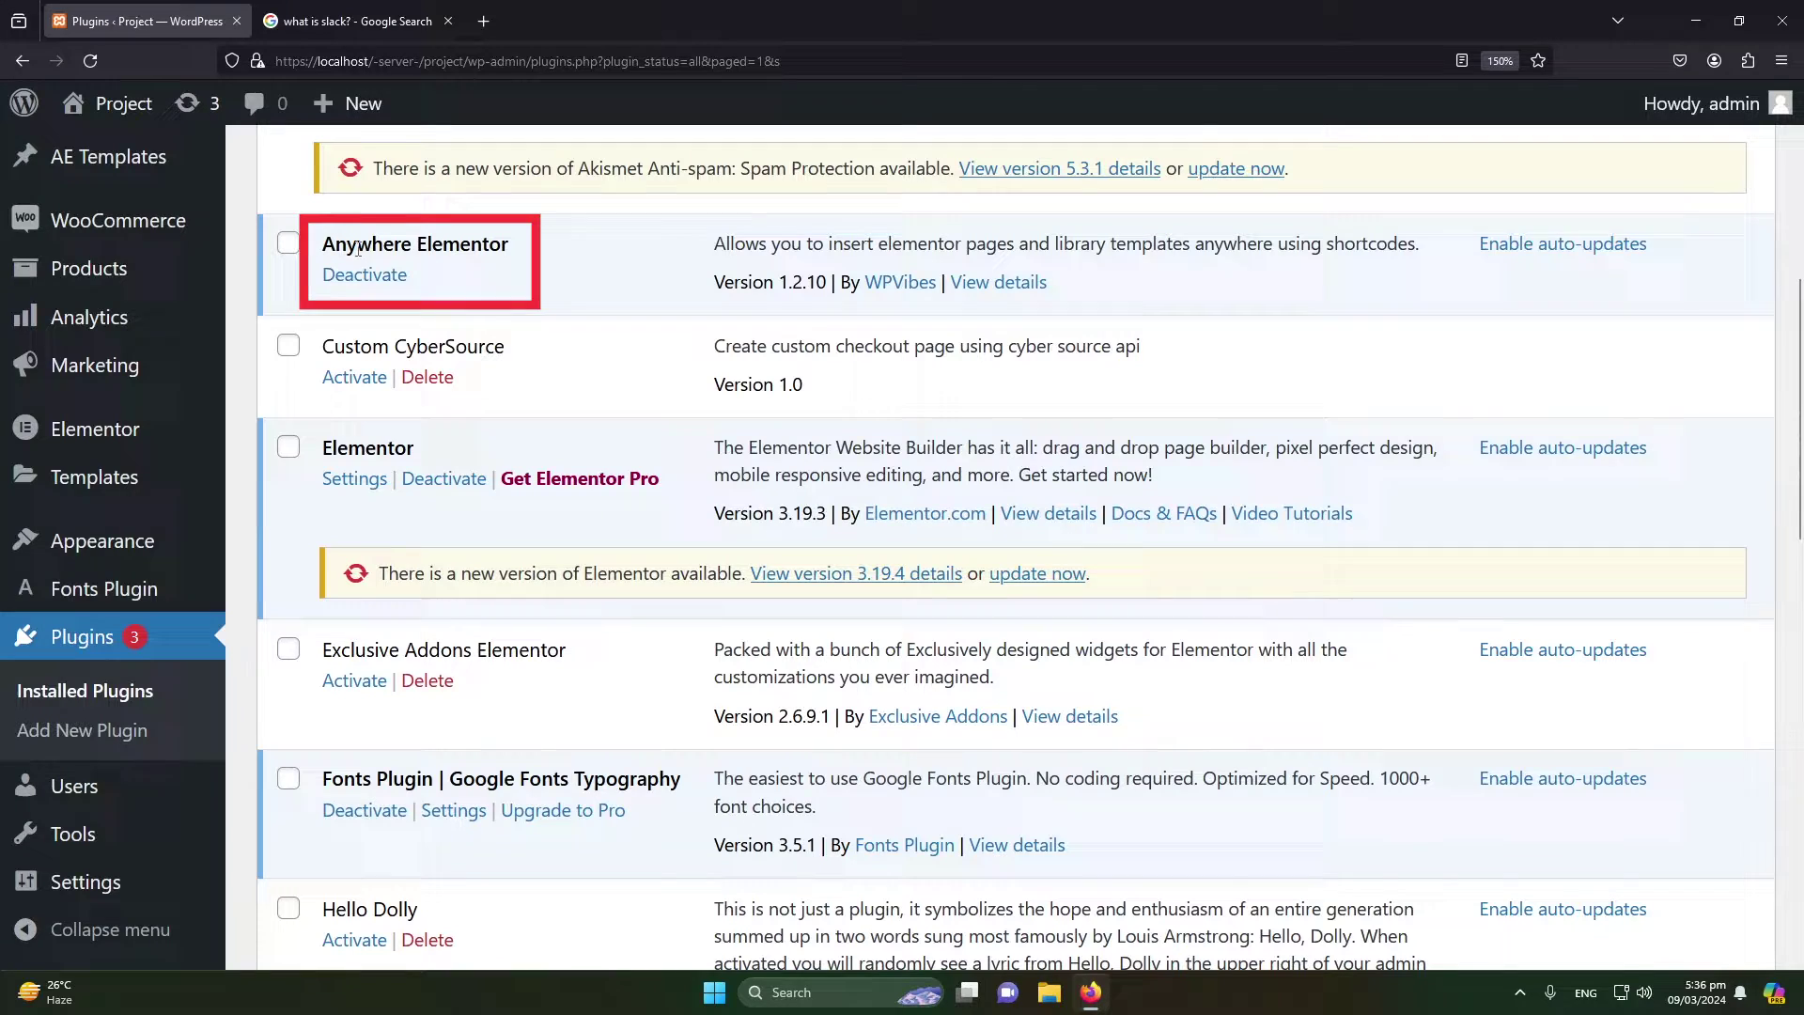
{"action": "scroll", "coordinate": [365, 555], "scroll_direction": "down", "scroll_amount": 2}
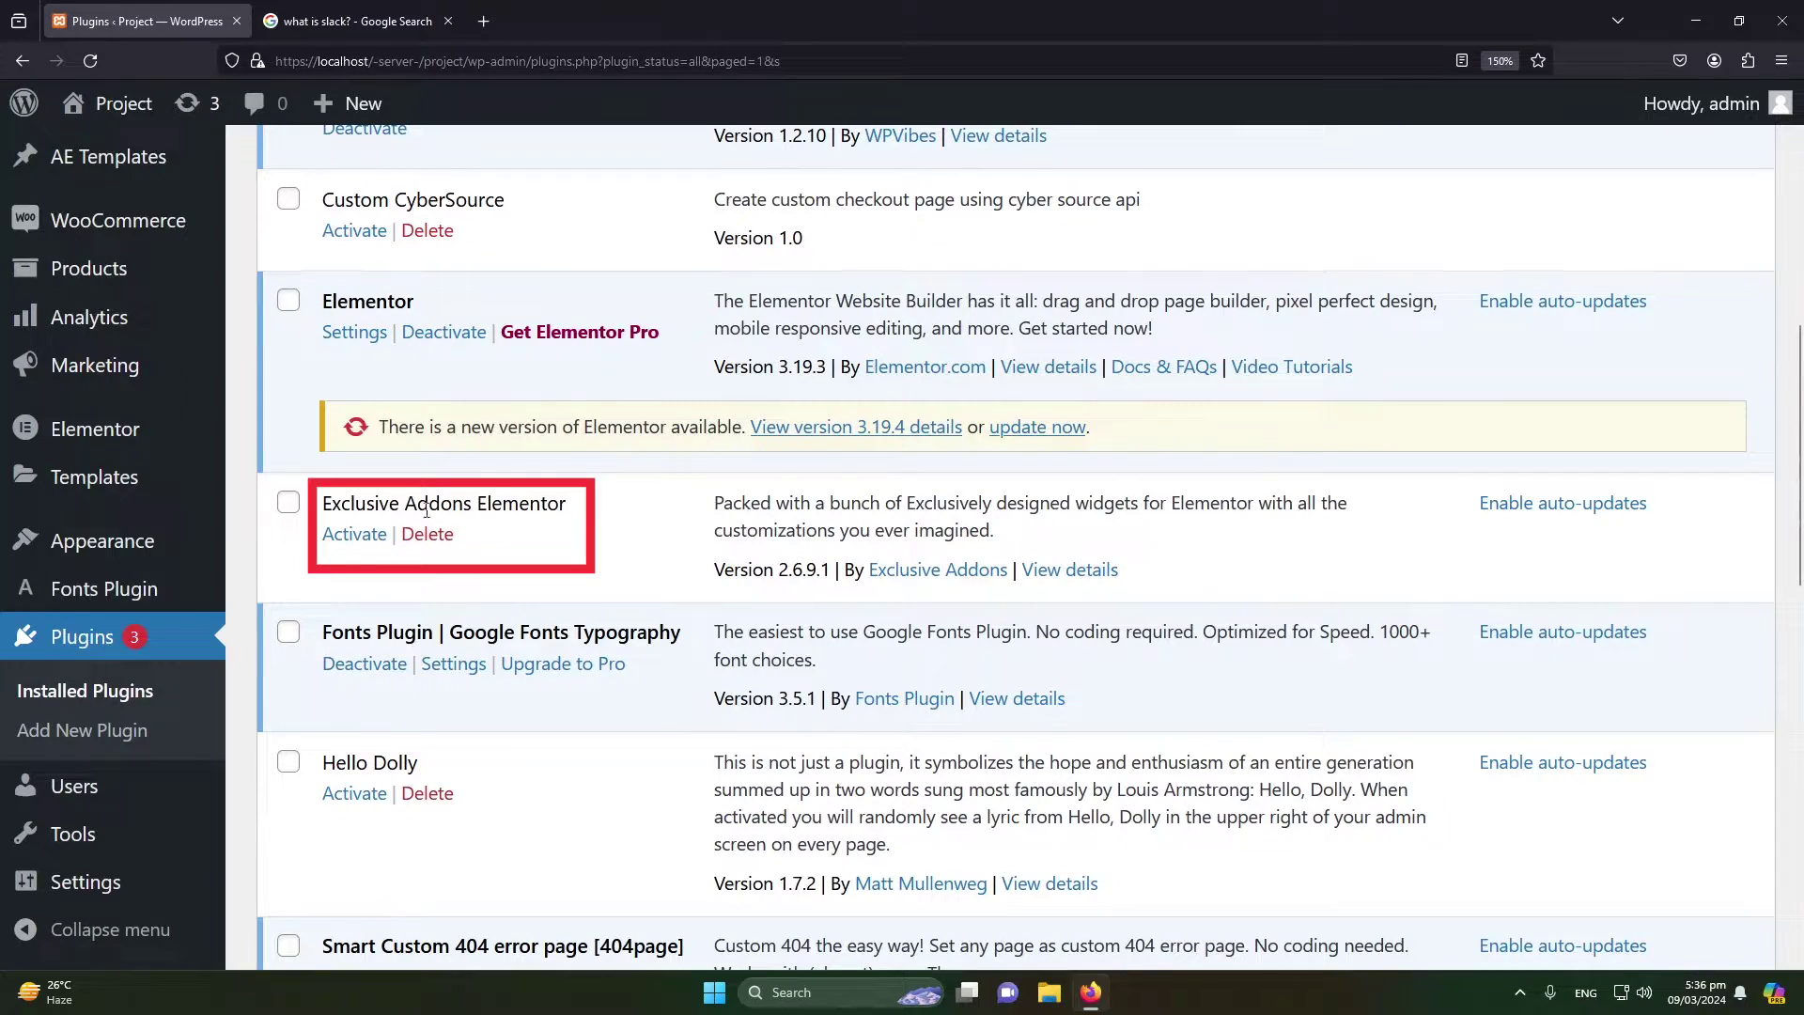
- Activate the Exclusive Addons Elementor plugin and look over its settings page
{"action": "left_click", "coordinate": [354, 534]}
{"action": "scroll", "coordinate": [1040, 420], "scroll_direction": "down", "scroll_amount": 3}
{"action": "scroll", "coordinate": [1040, 420], "scroll_direction": "down", "scroll_amount": 5}
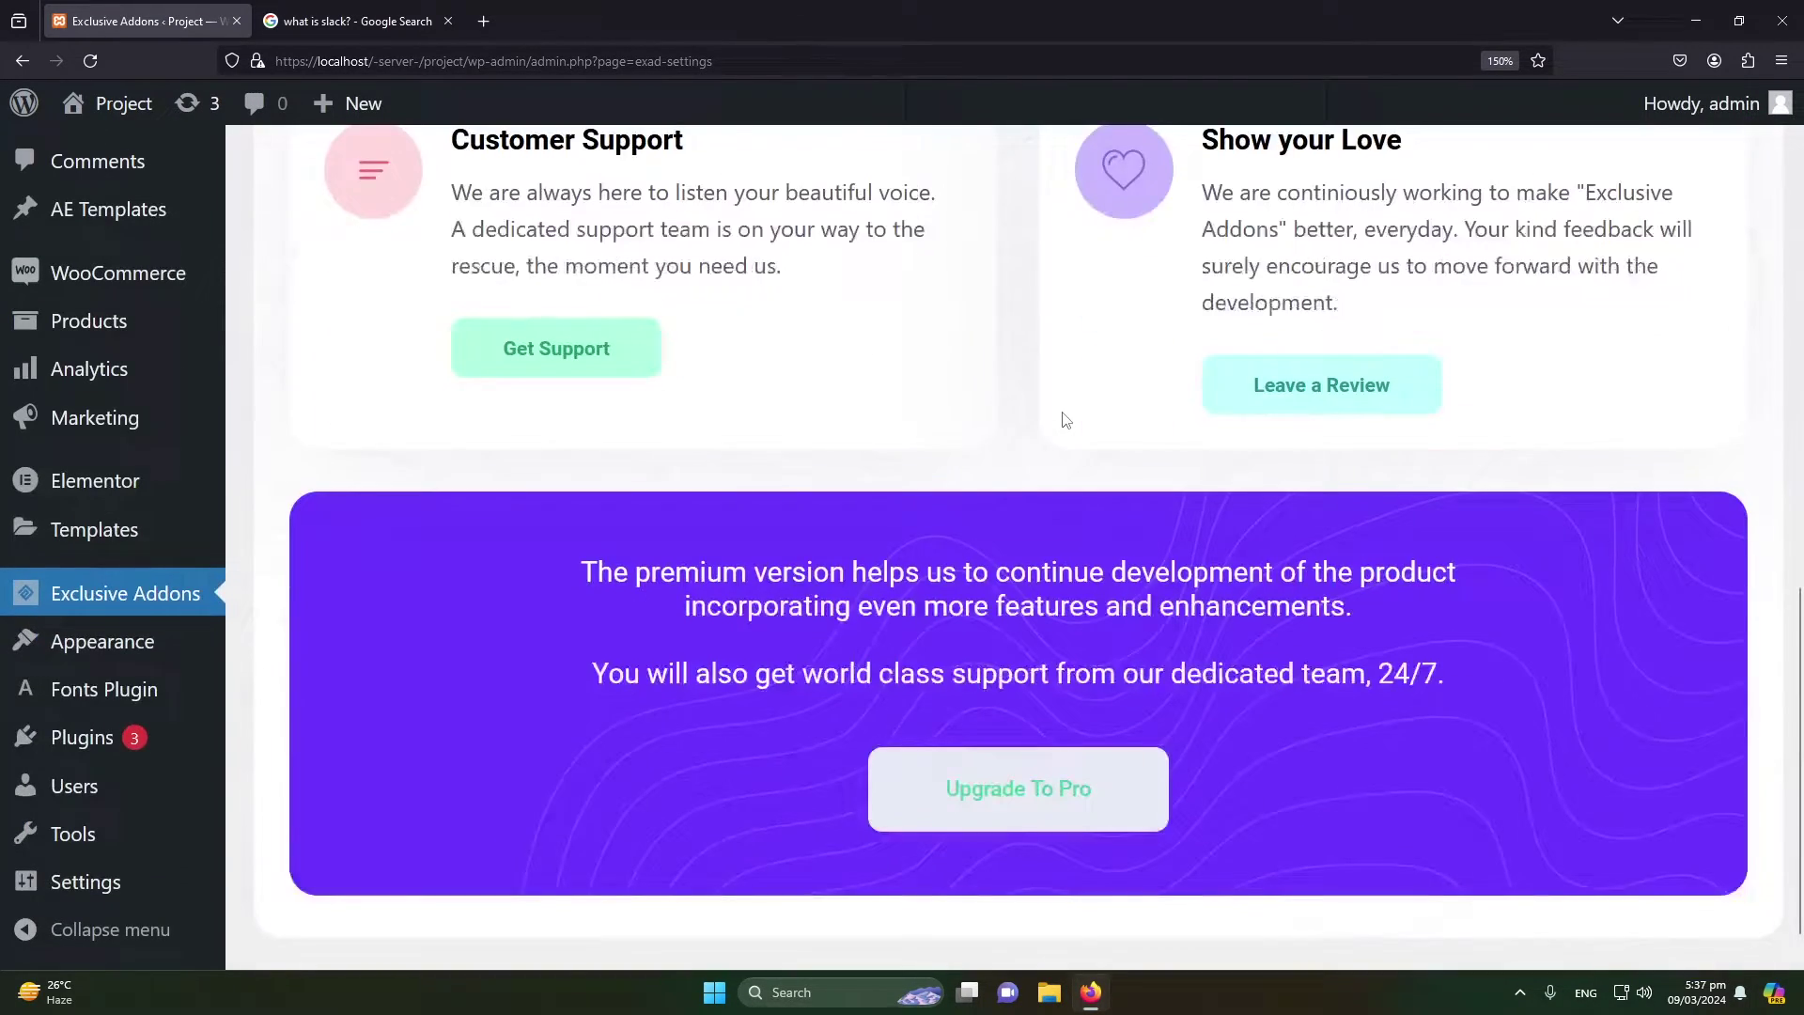
{"action": "scroll", "coordinate": [1060, 404], "scroll_direction": "up", "scroll_amount": 10}
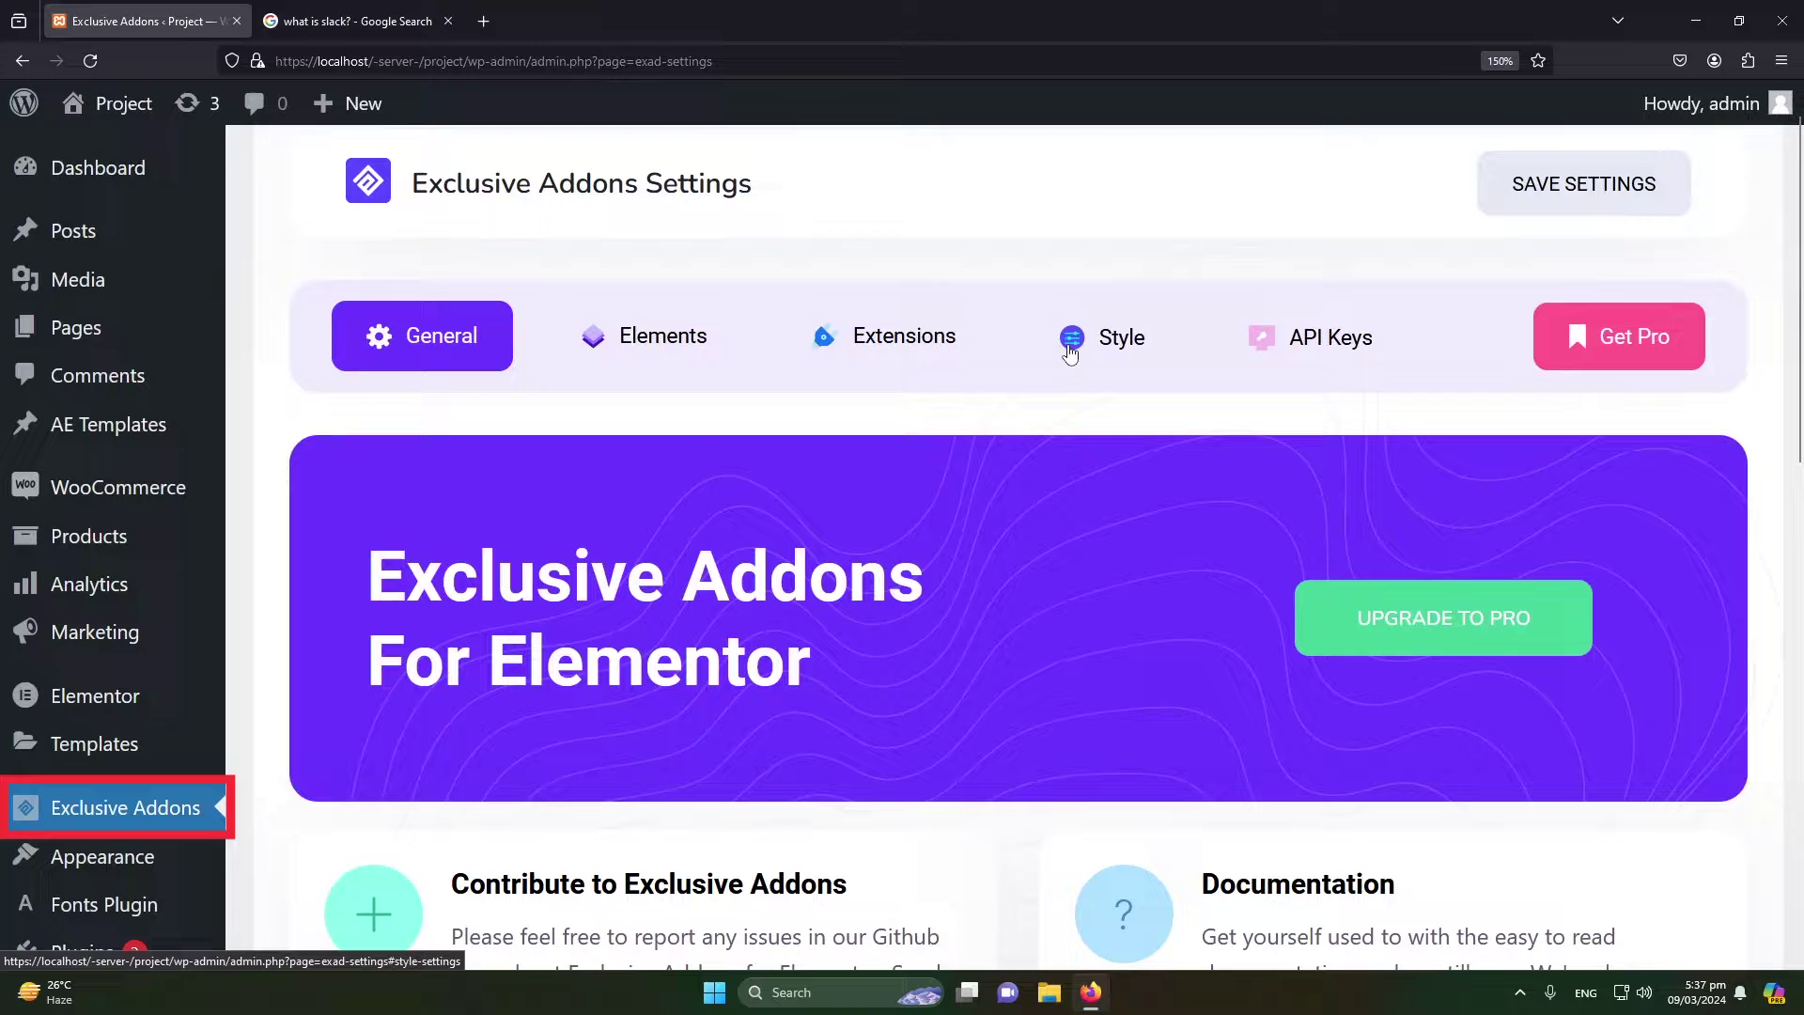
{"action": "mouse_move", "coordinate": [66, 336]}
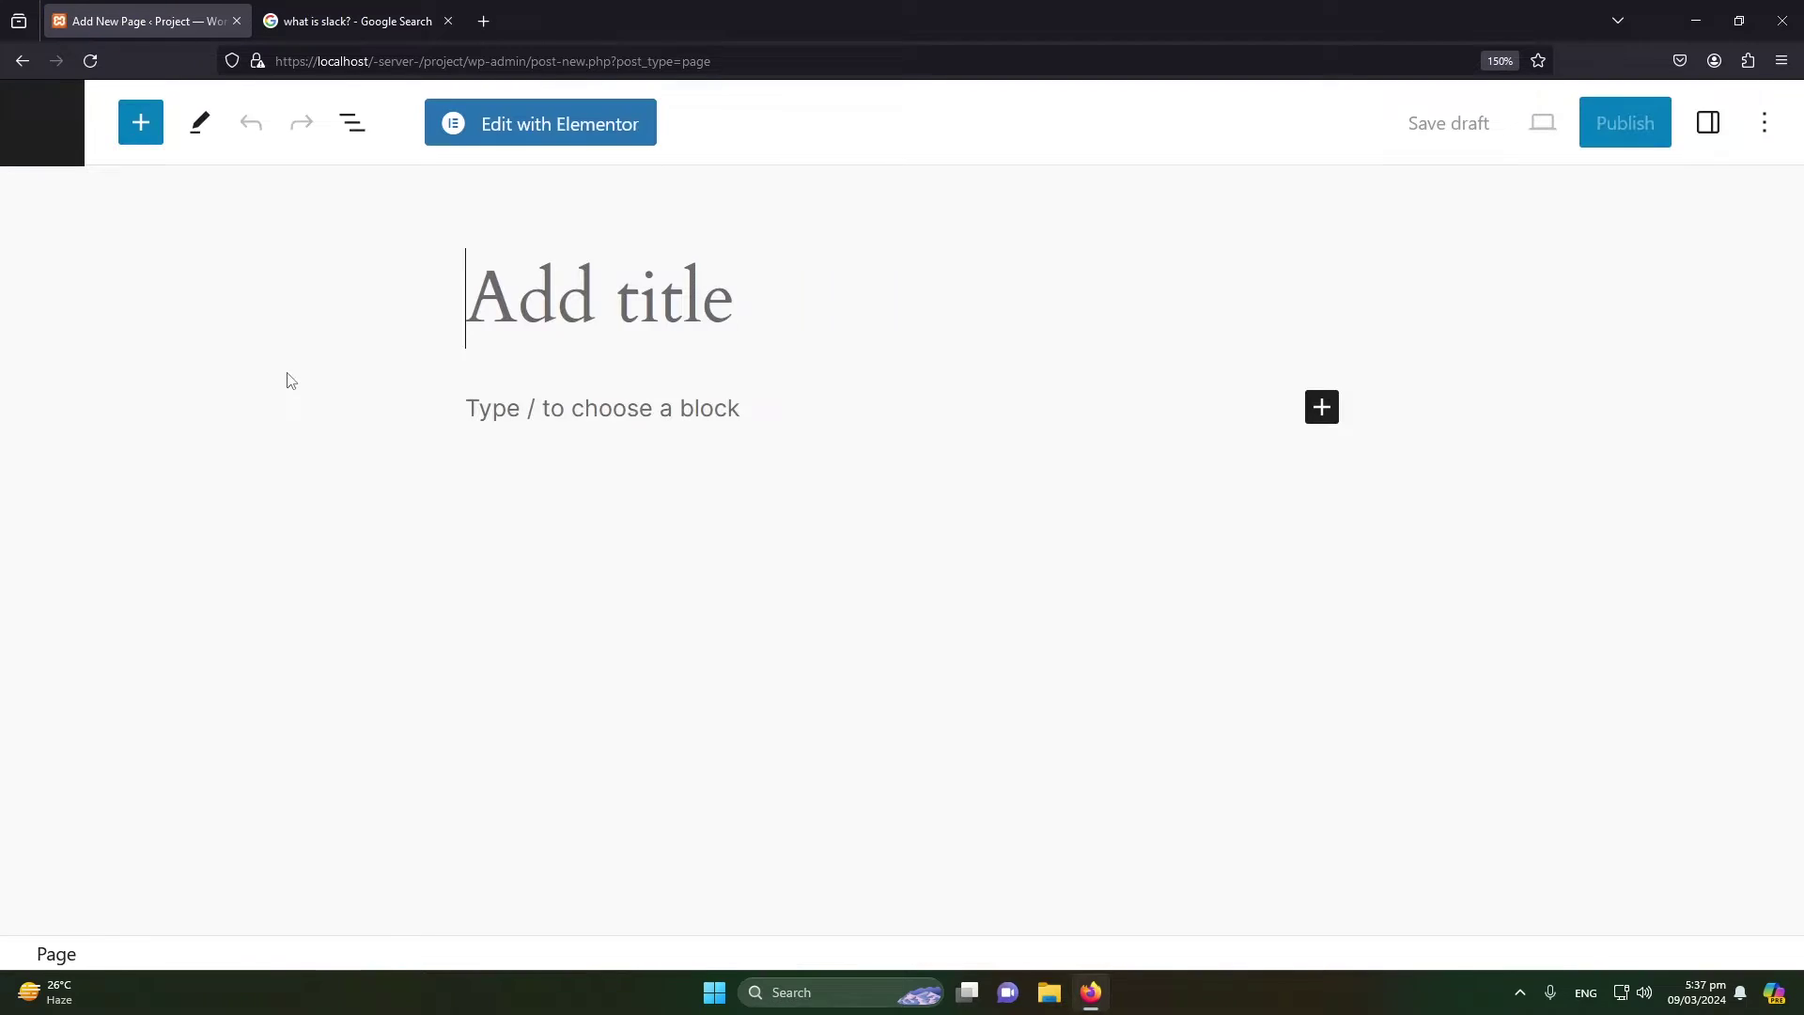
- Title the new page 'Finegap Popup' and publish it
{"action": "type", "text": "Fineg"}
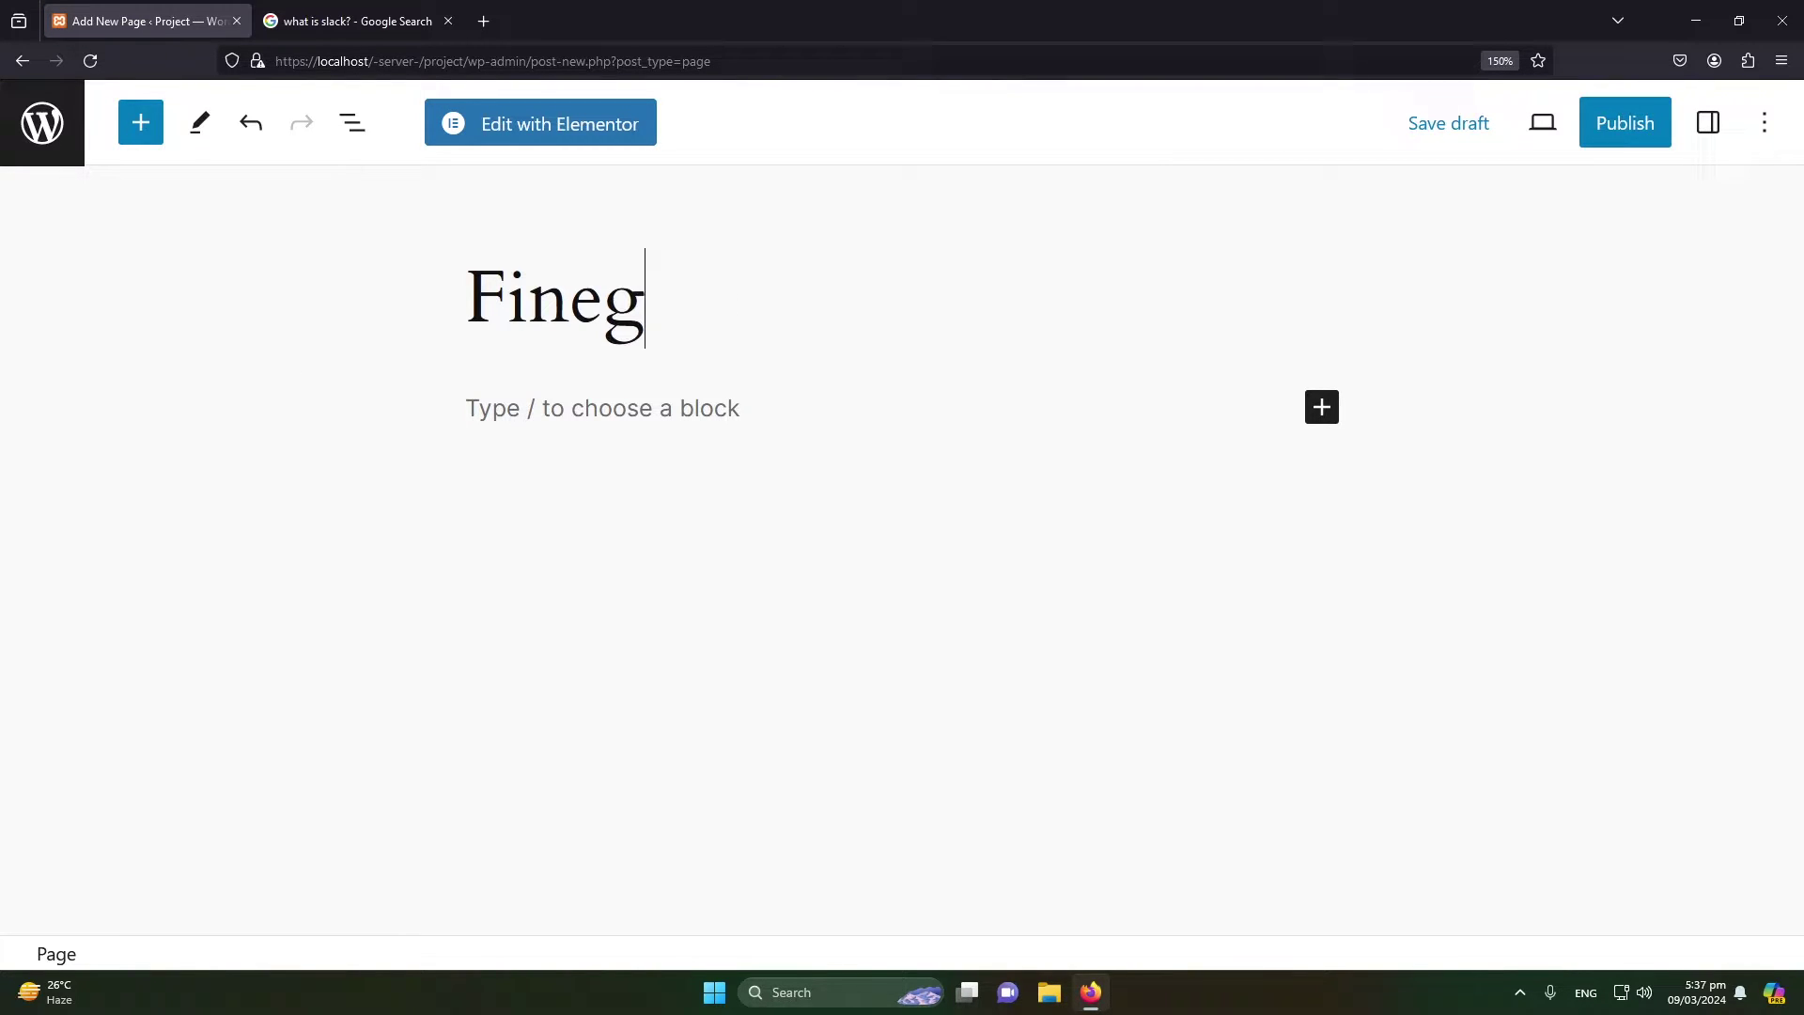
{"action": "type", "text": "ap Popup"}
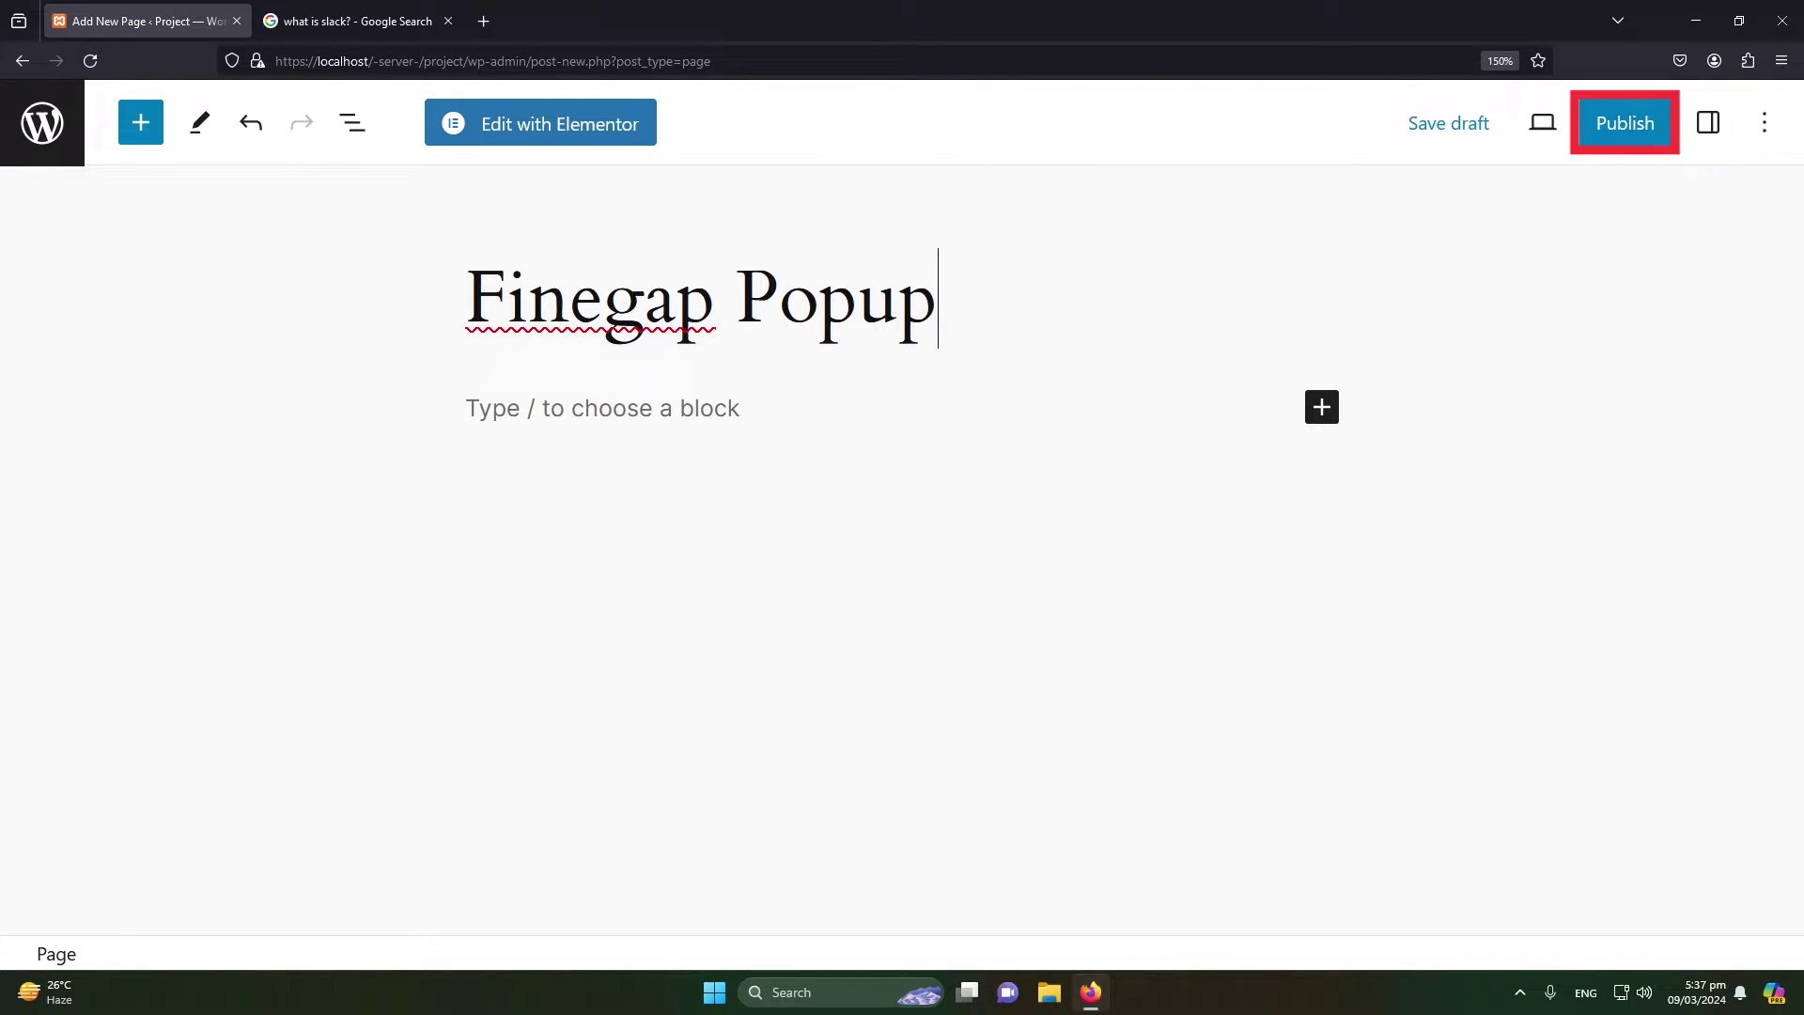
{"action": "left_click", "coordinate": [1597, 131]}
{"action": "left_click", "coordinate": [1564, 141]}
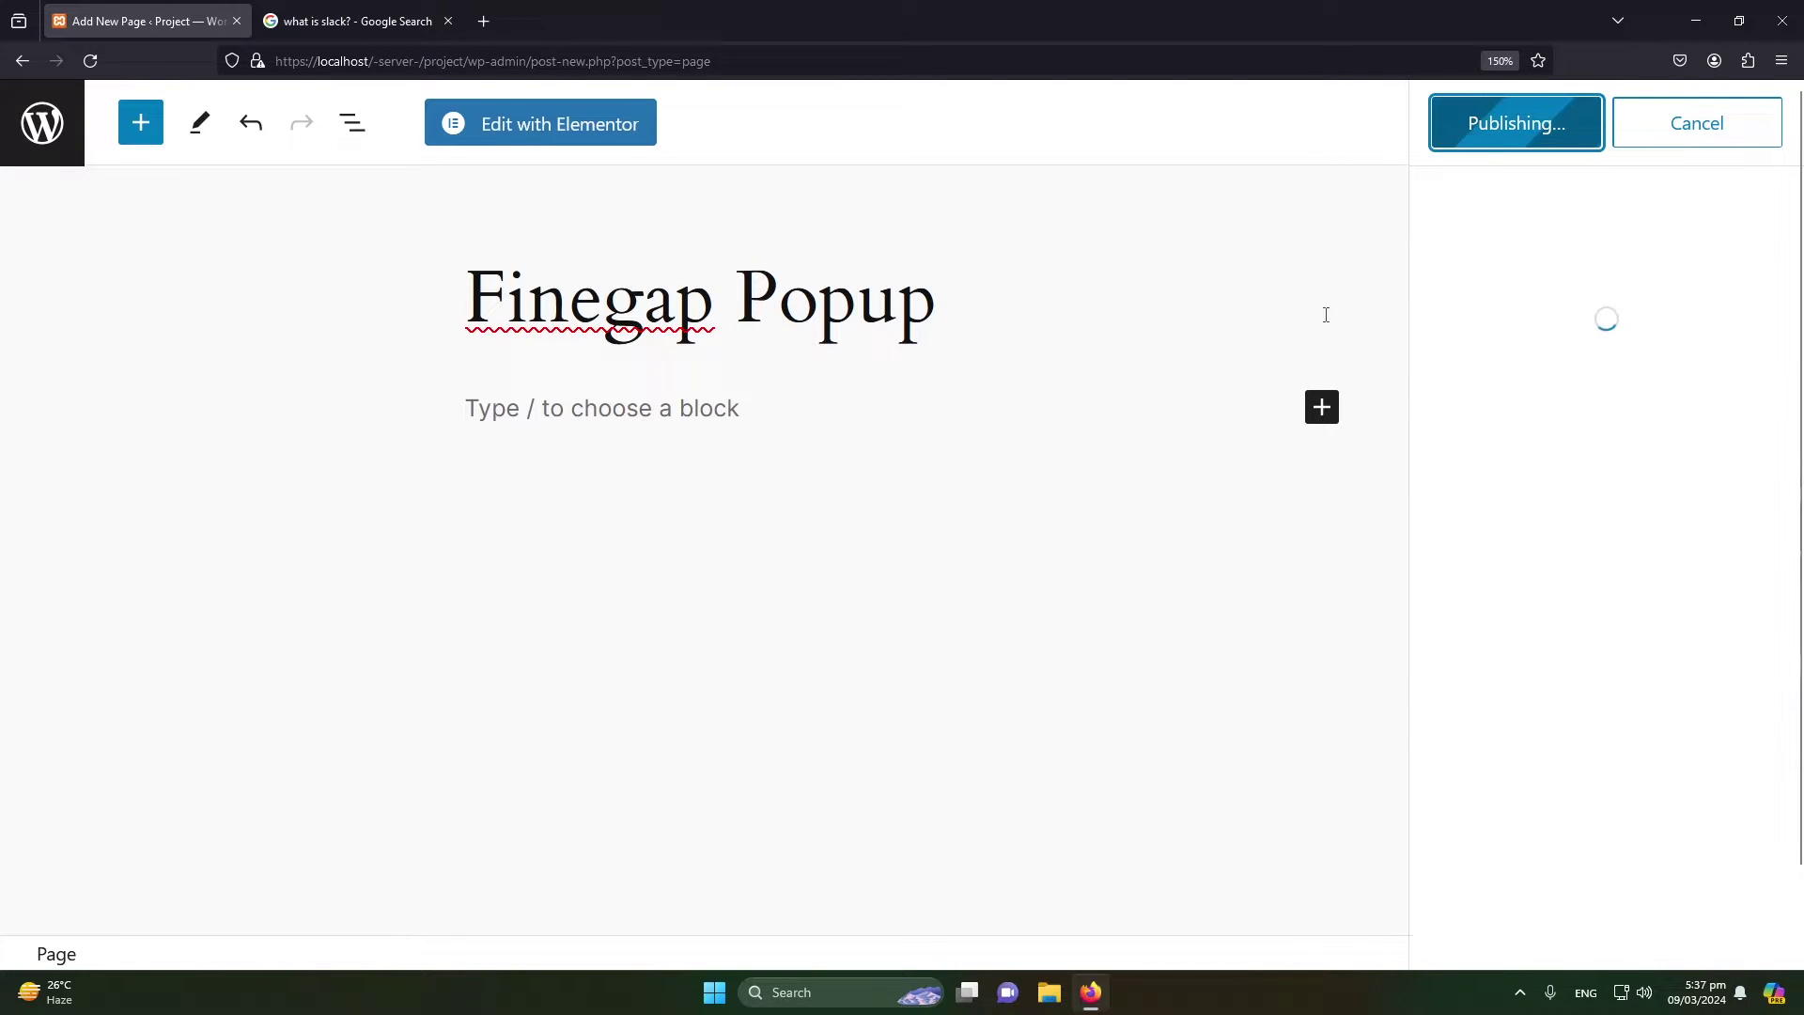
- Open the published page's live view in a new tab and switch to it
{"action": "right_click", "coordinate": [1506, 441]}
{"action": "left_click", "coordinate": [1559, 448]}
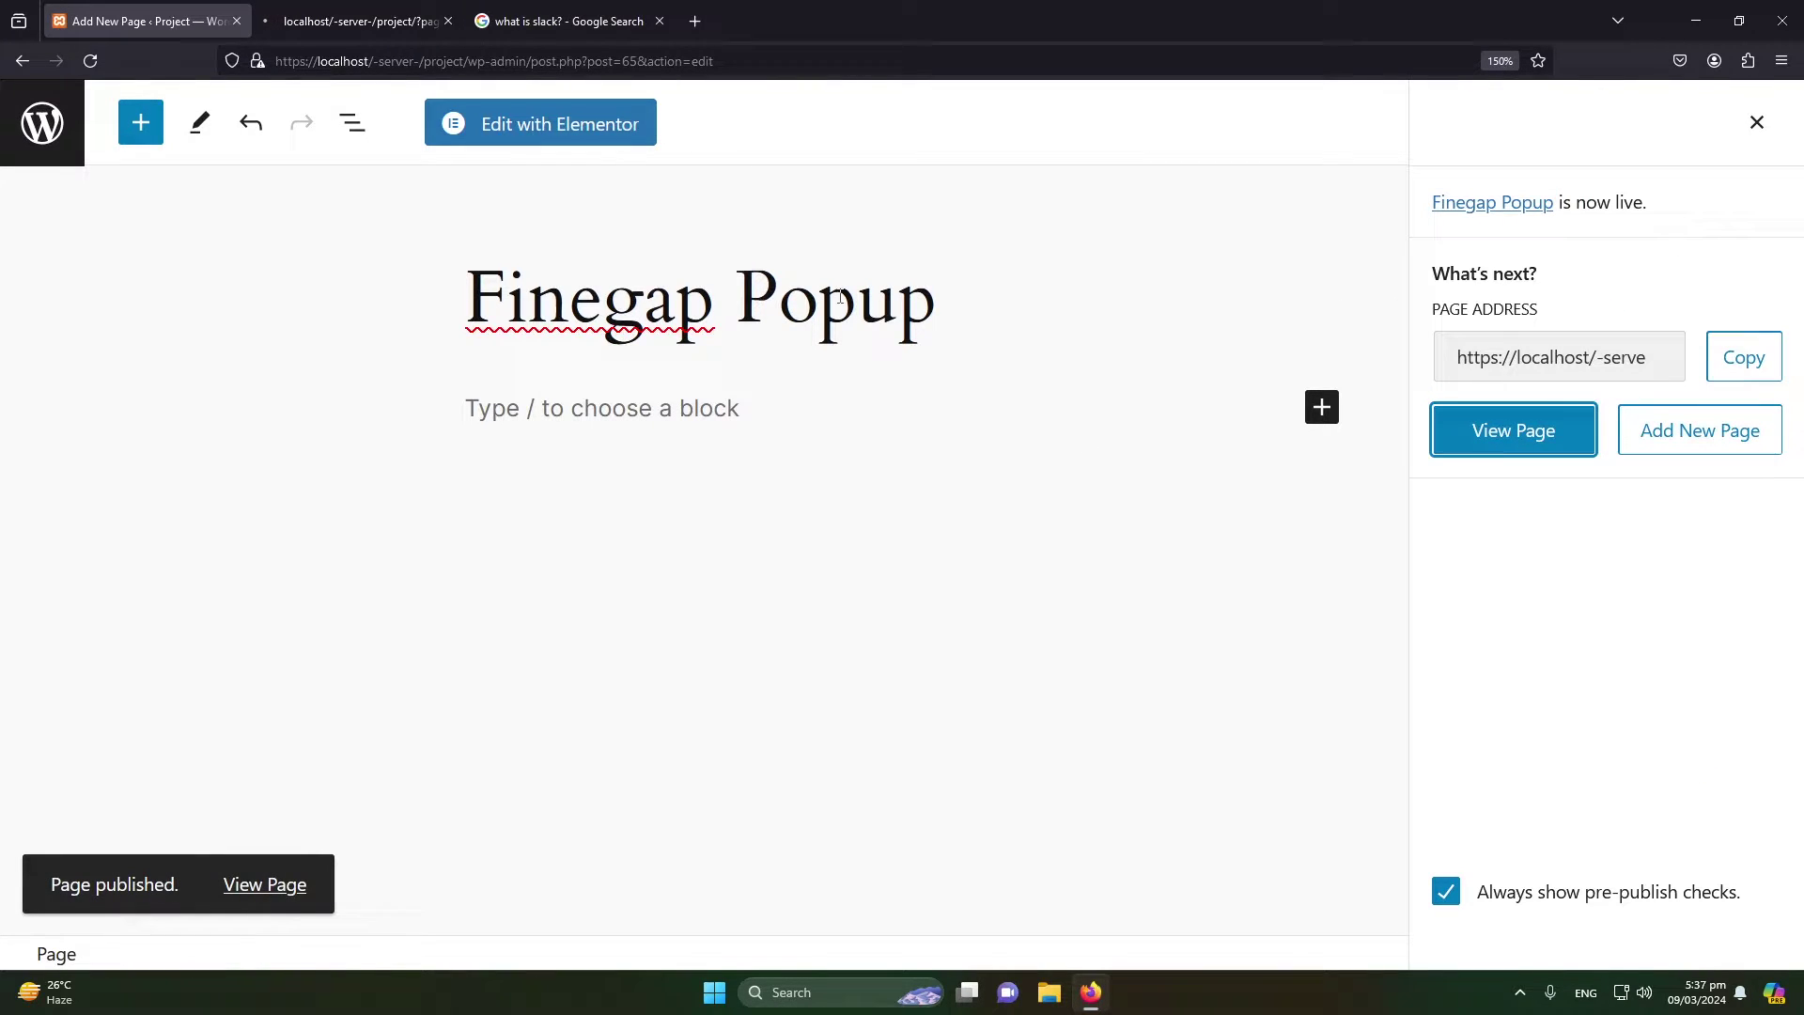
{"action": "left_click", "coordinate": [362, 231]}
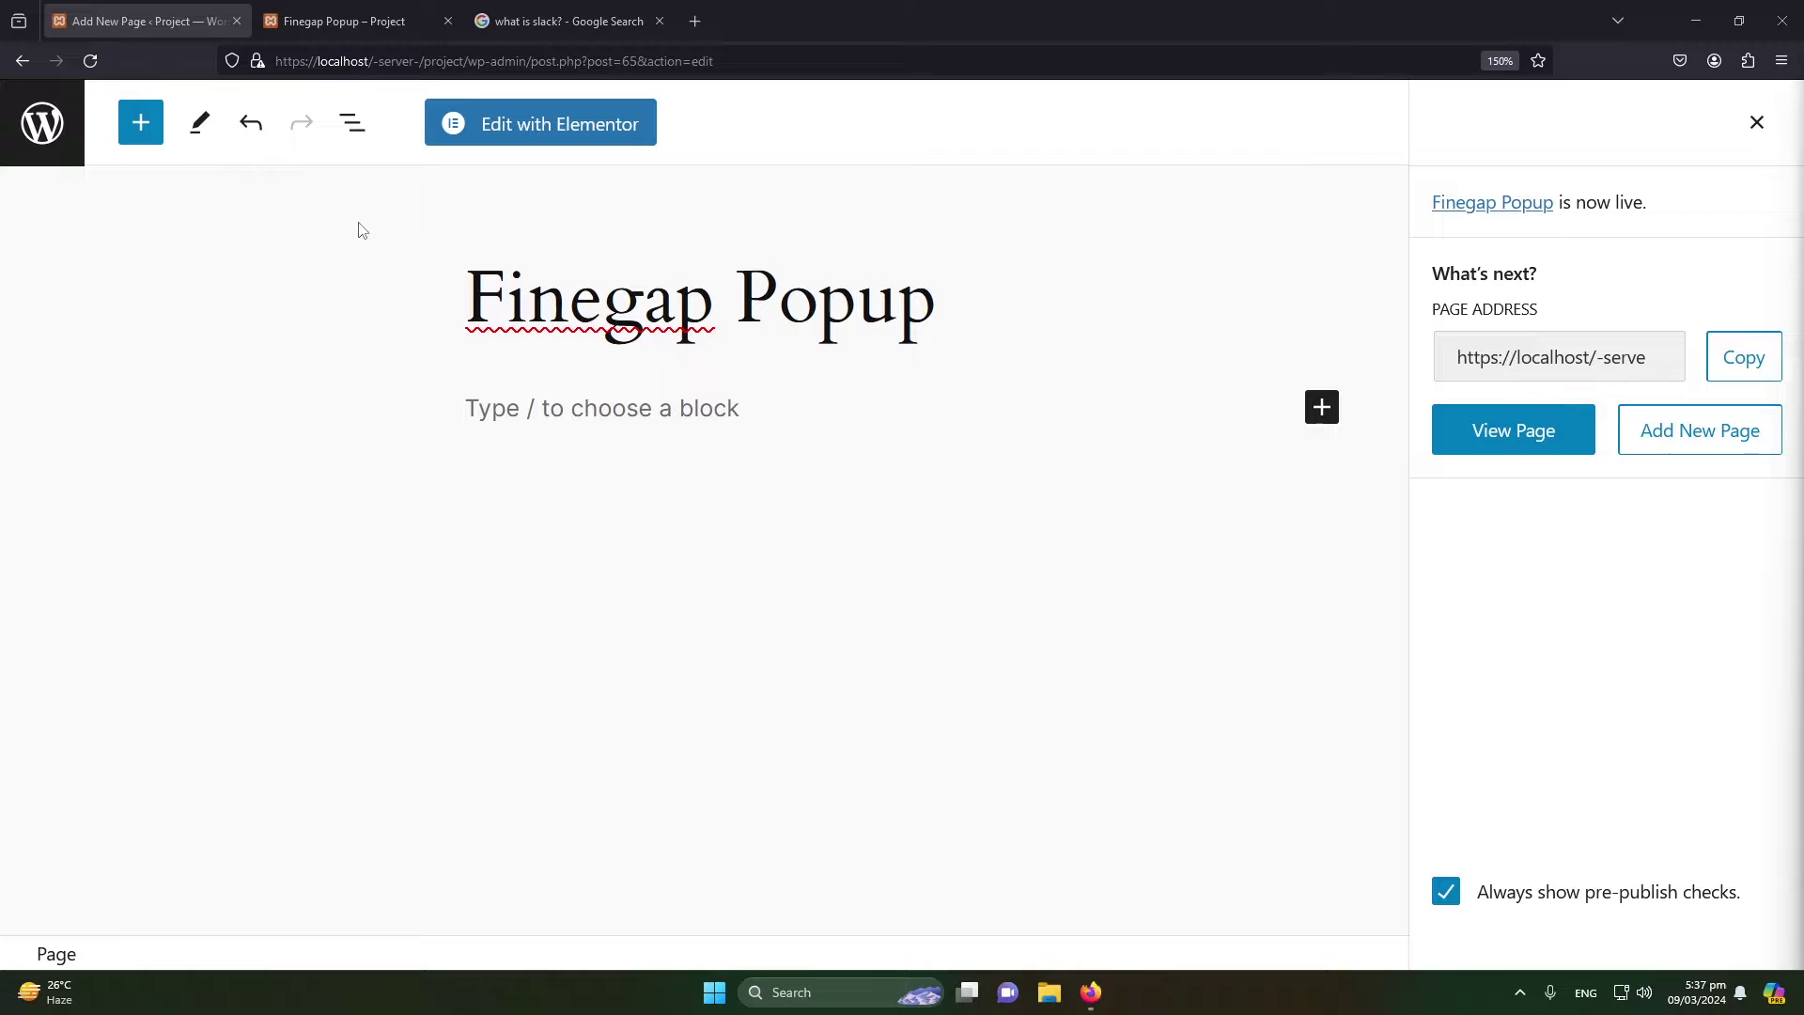
{"action": "left_click", "coordinate": [348, 20]}
- Open All AE Templates to see the existing 'Popup — Elementor' template and its shortcode
{"action": "mouse_move", "coordinate": [88, 108]}
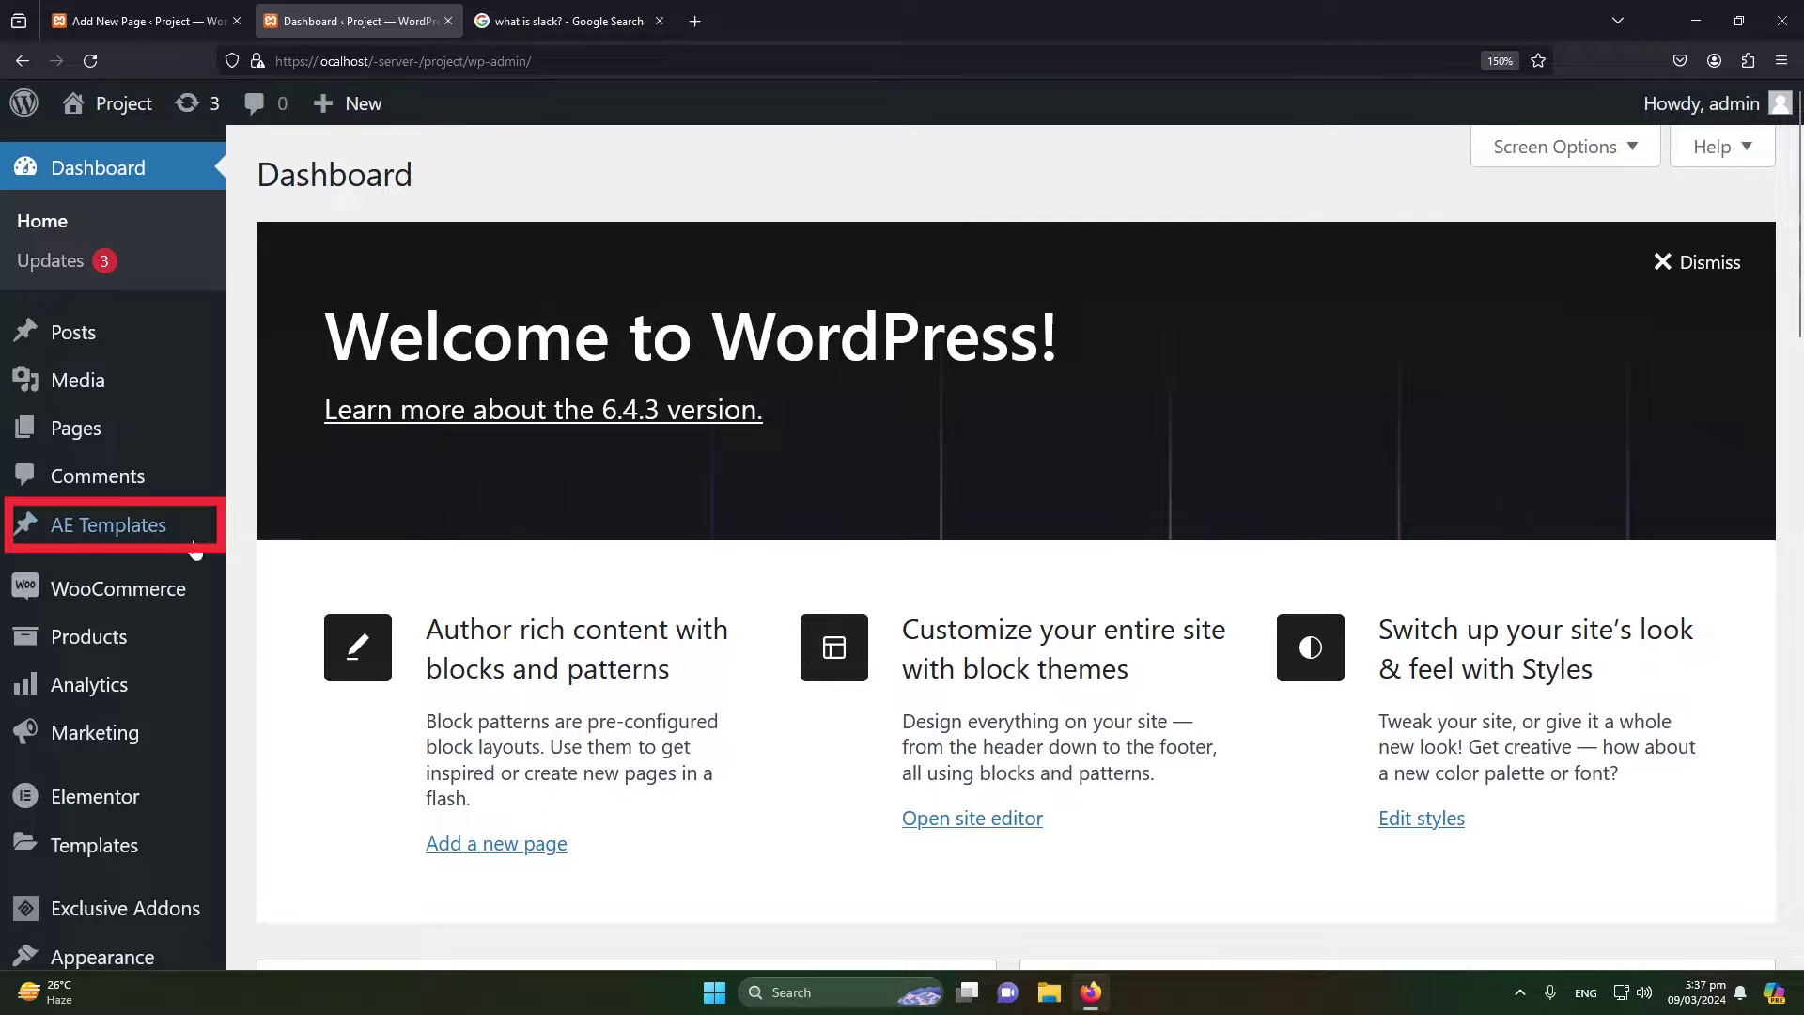
{"action": "mouse_move", "coordinate": [62, 534]}
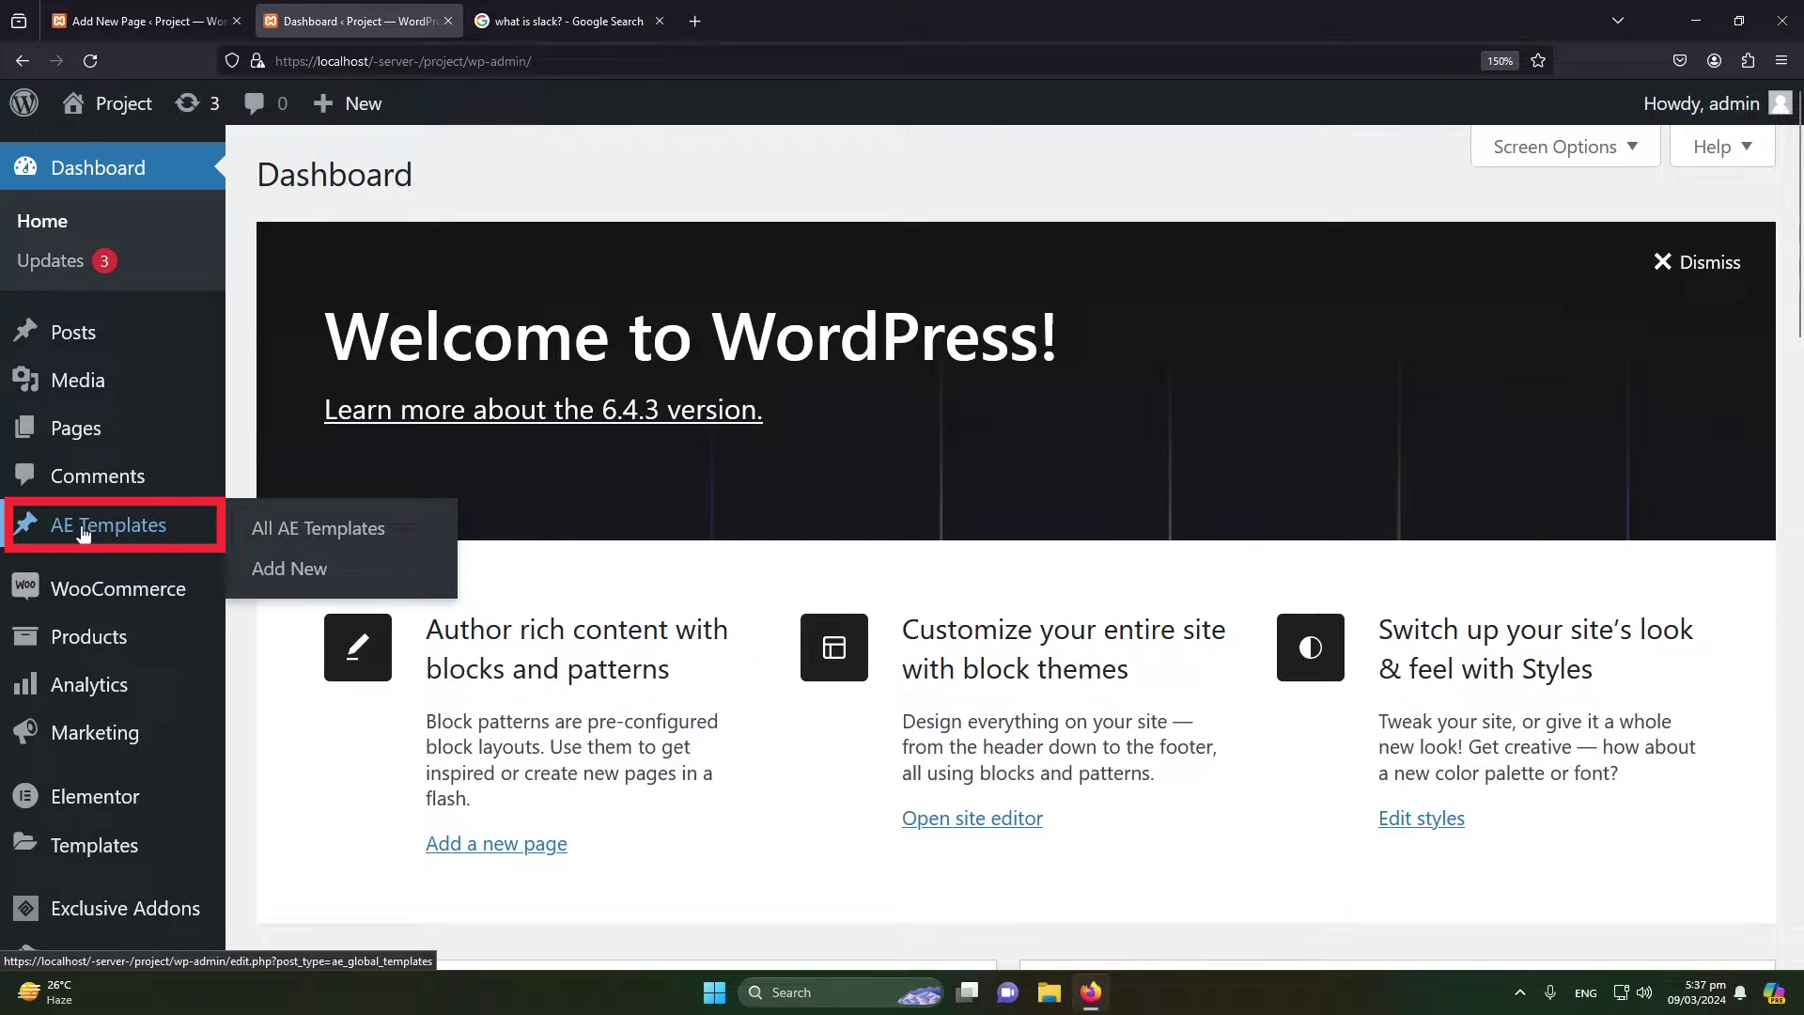
{"action": "left_click", "coordinate": [246, 529]}
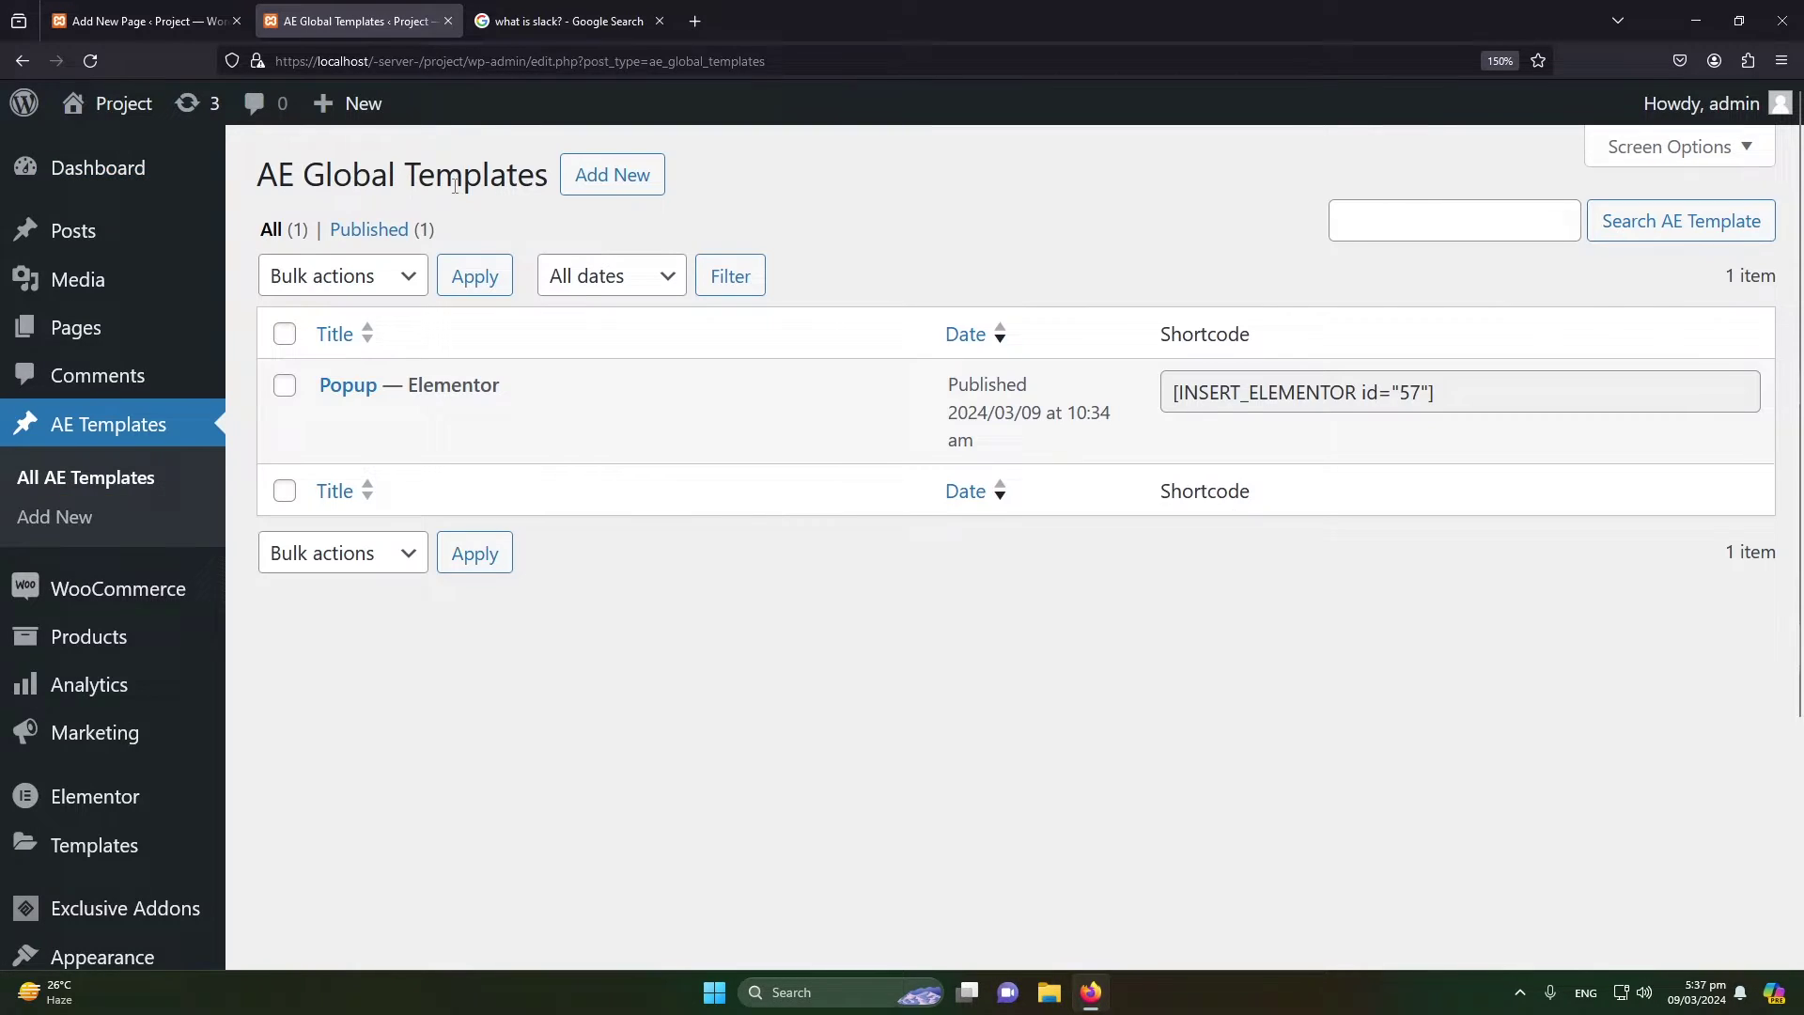
- Add an AE template titled 'Finegap Popup Template' and open it in Elementor
{"action": "left_click", "coordinate": [593, 193]}
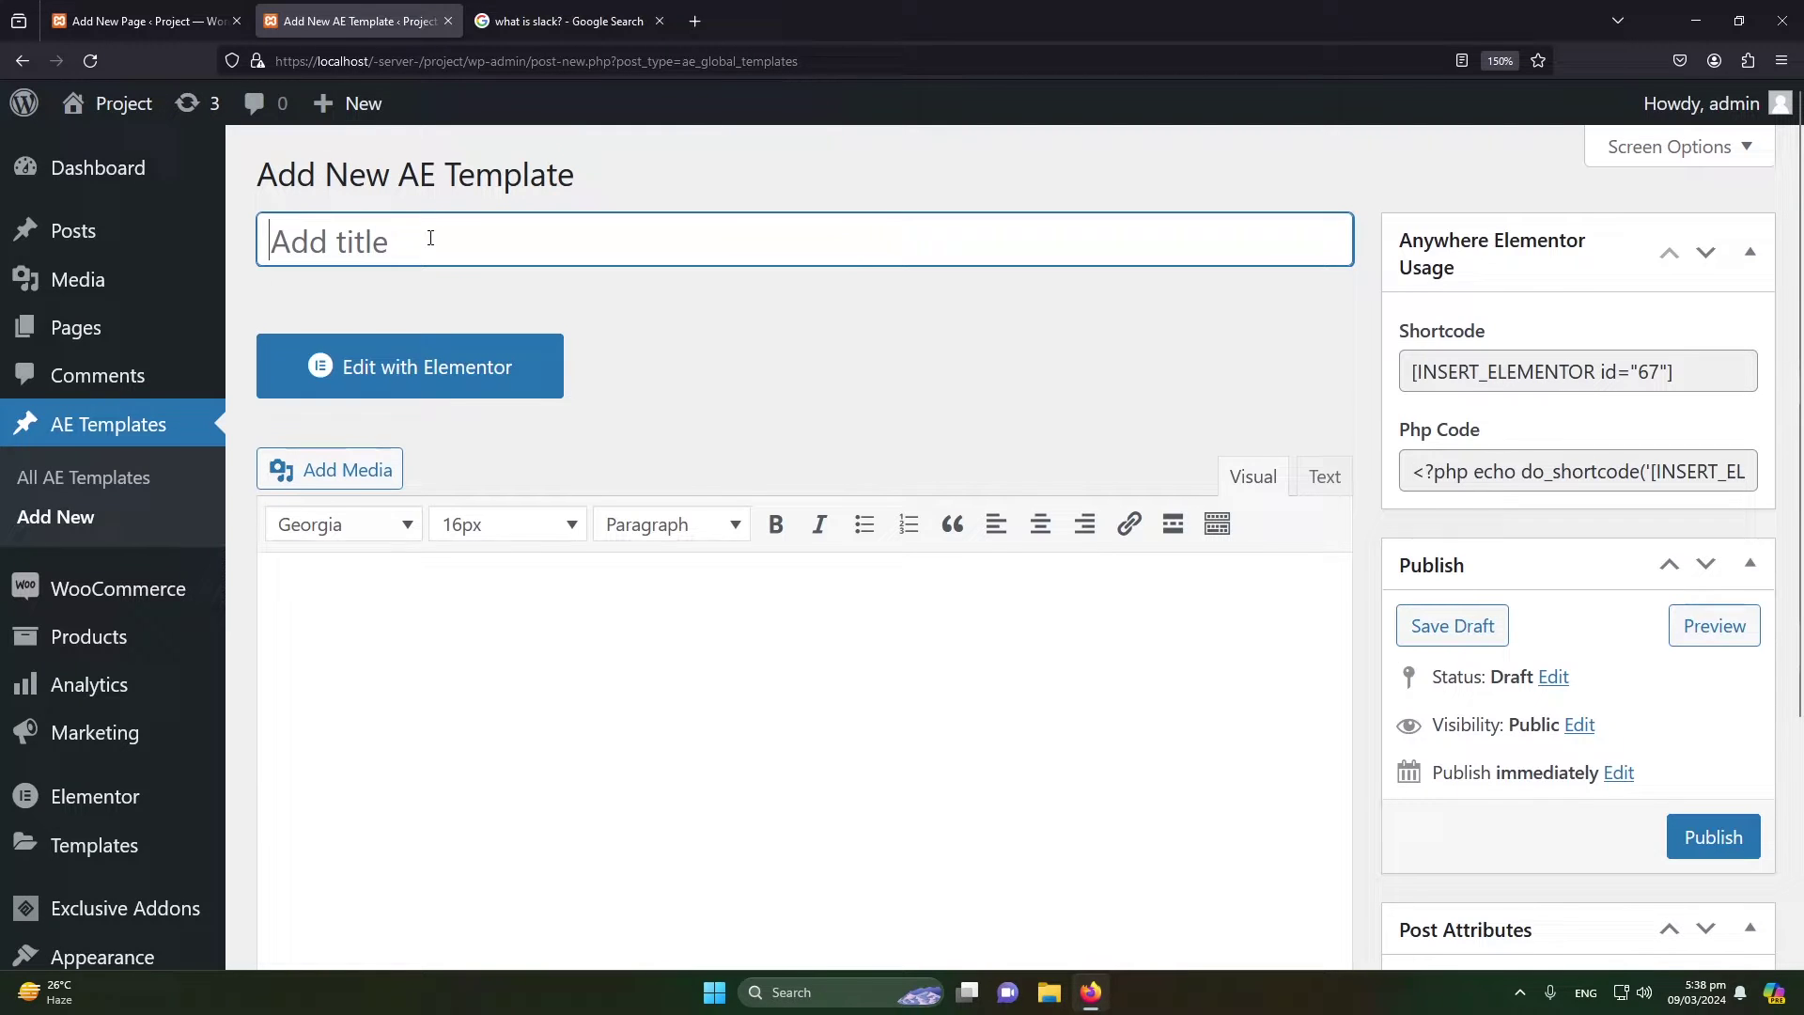
{"action": "type", "text": "Finega"}
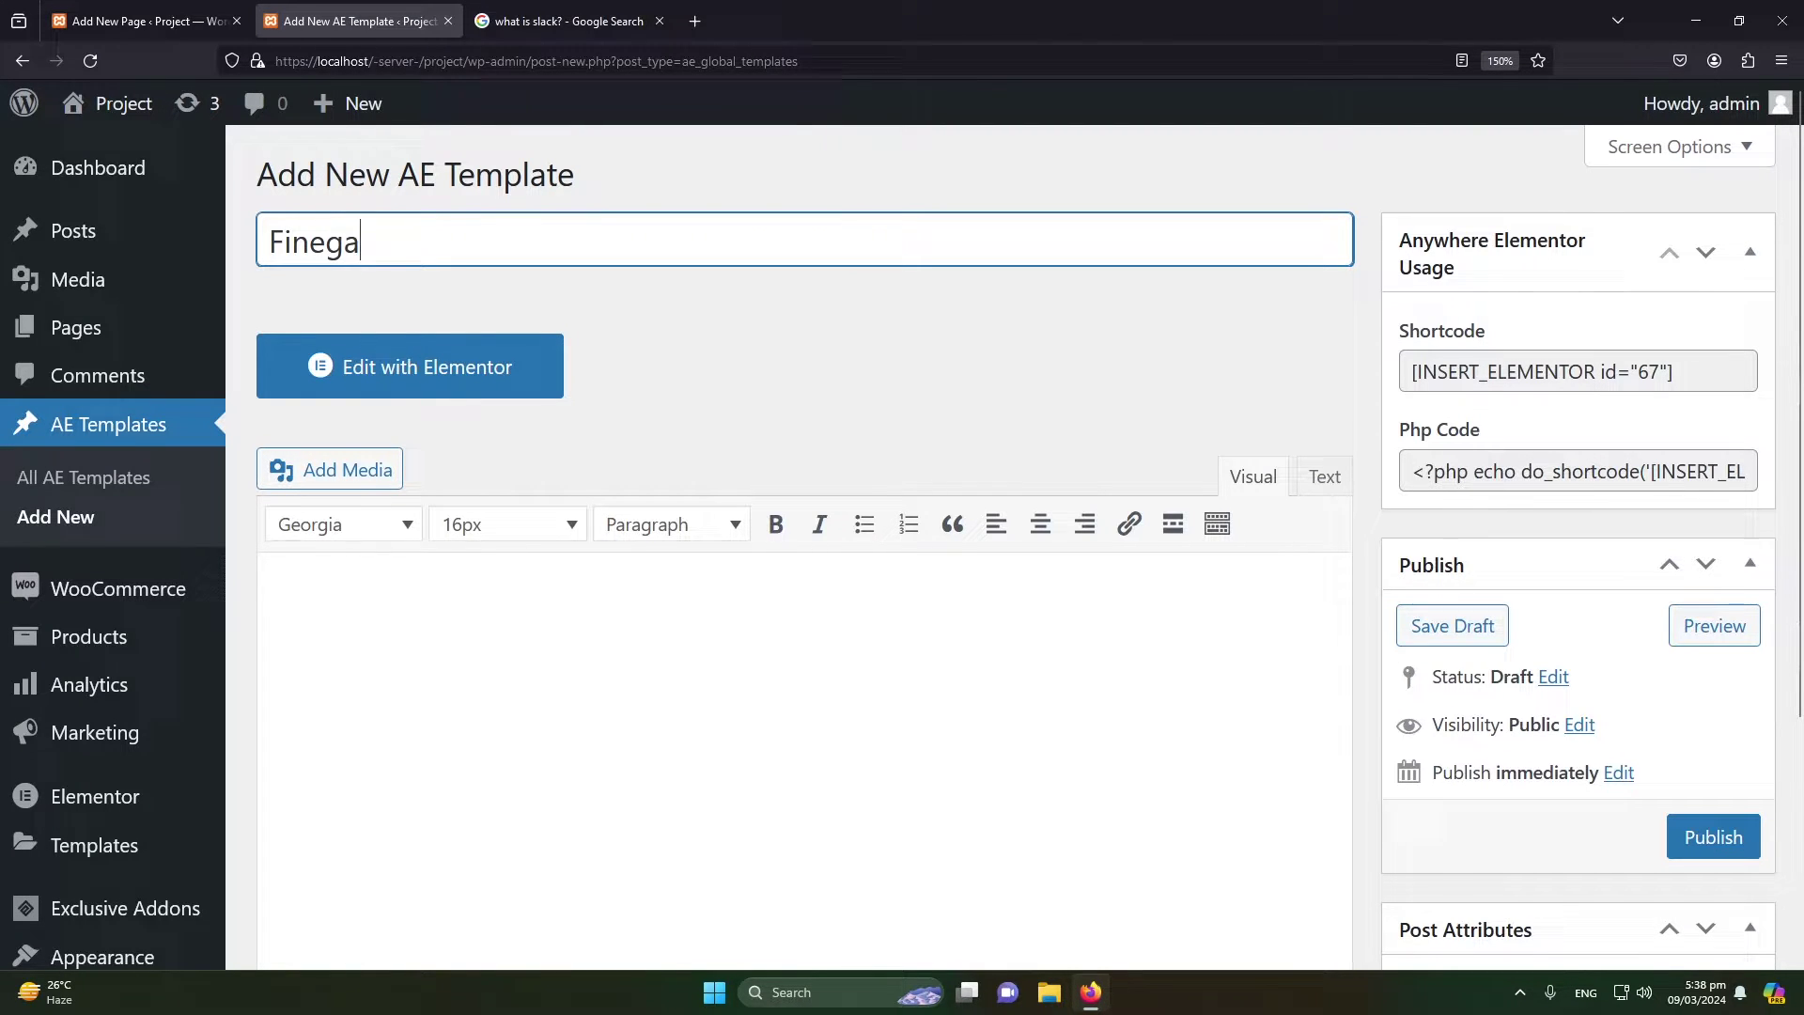
{"action": "type", "text": "p Popup Template"}
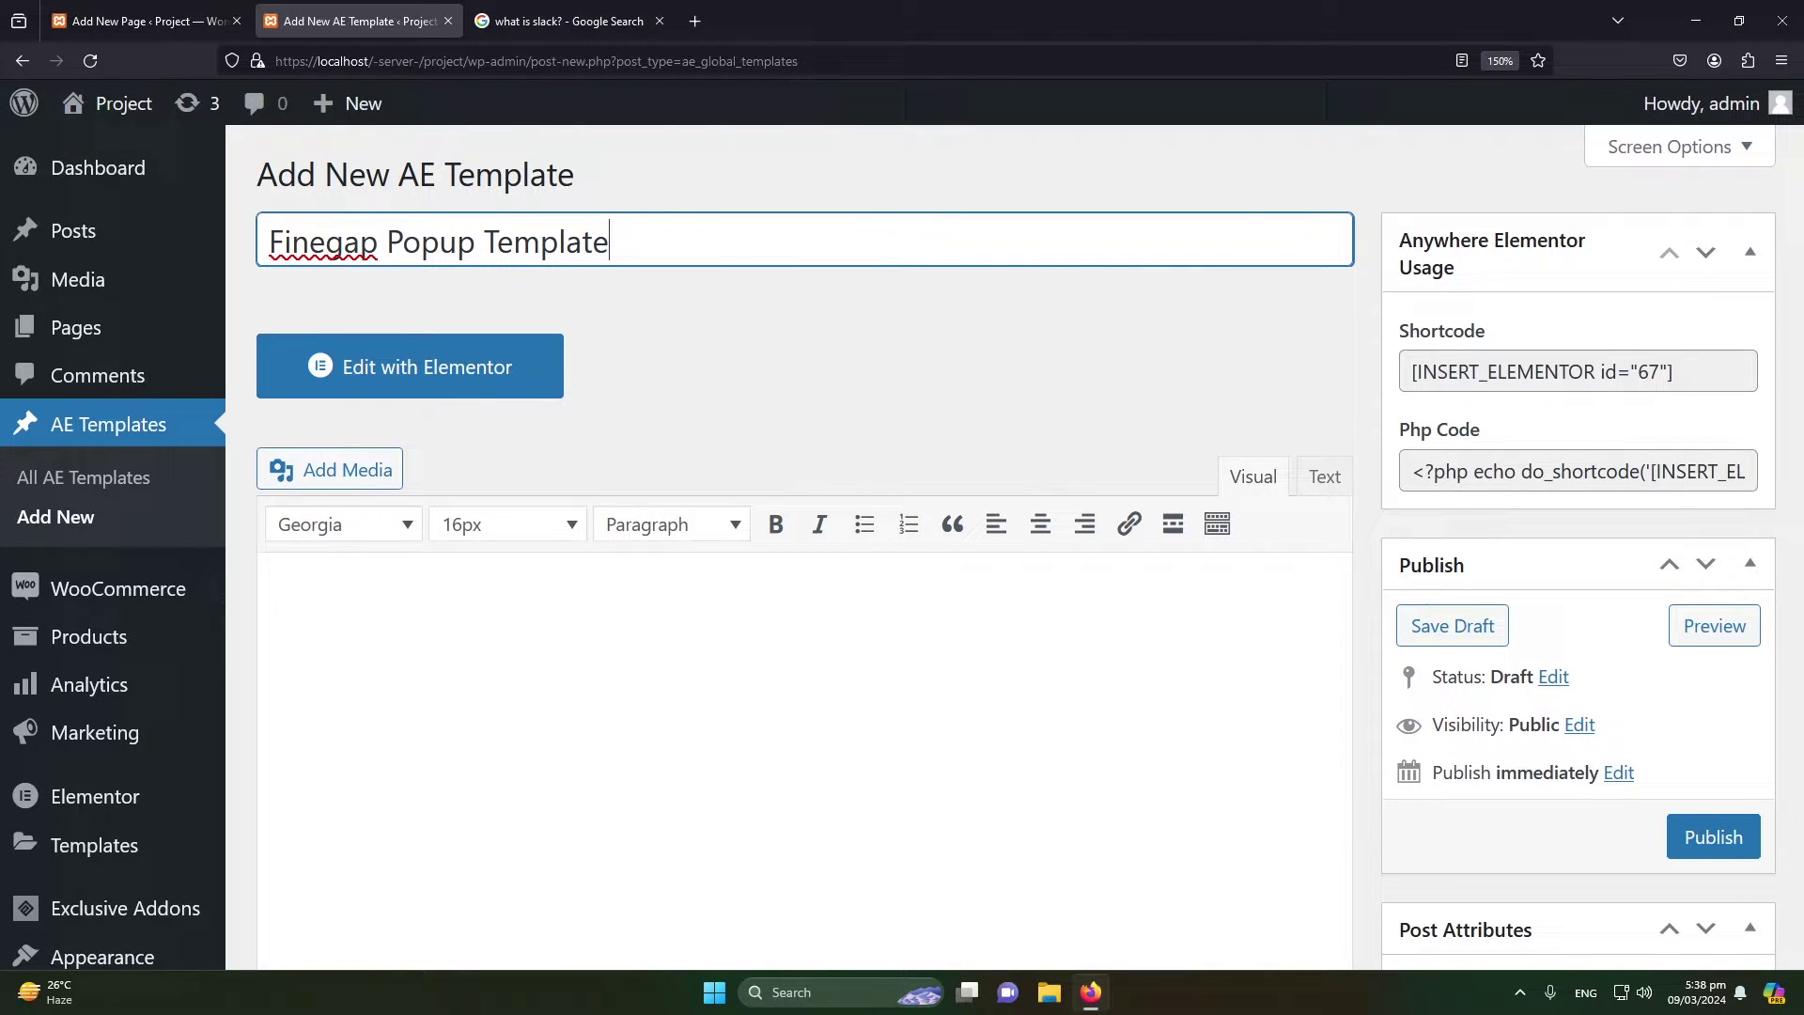
{"action": "left_click", "coordinate": [344, 373]}
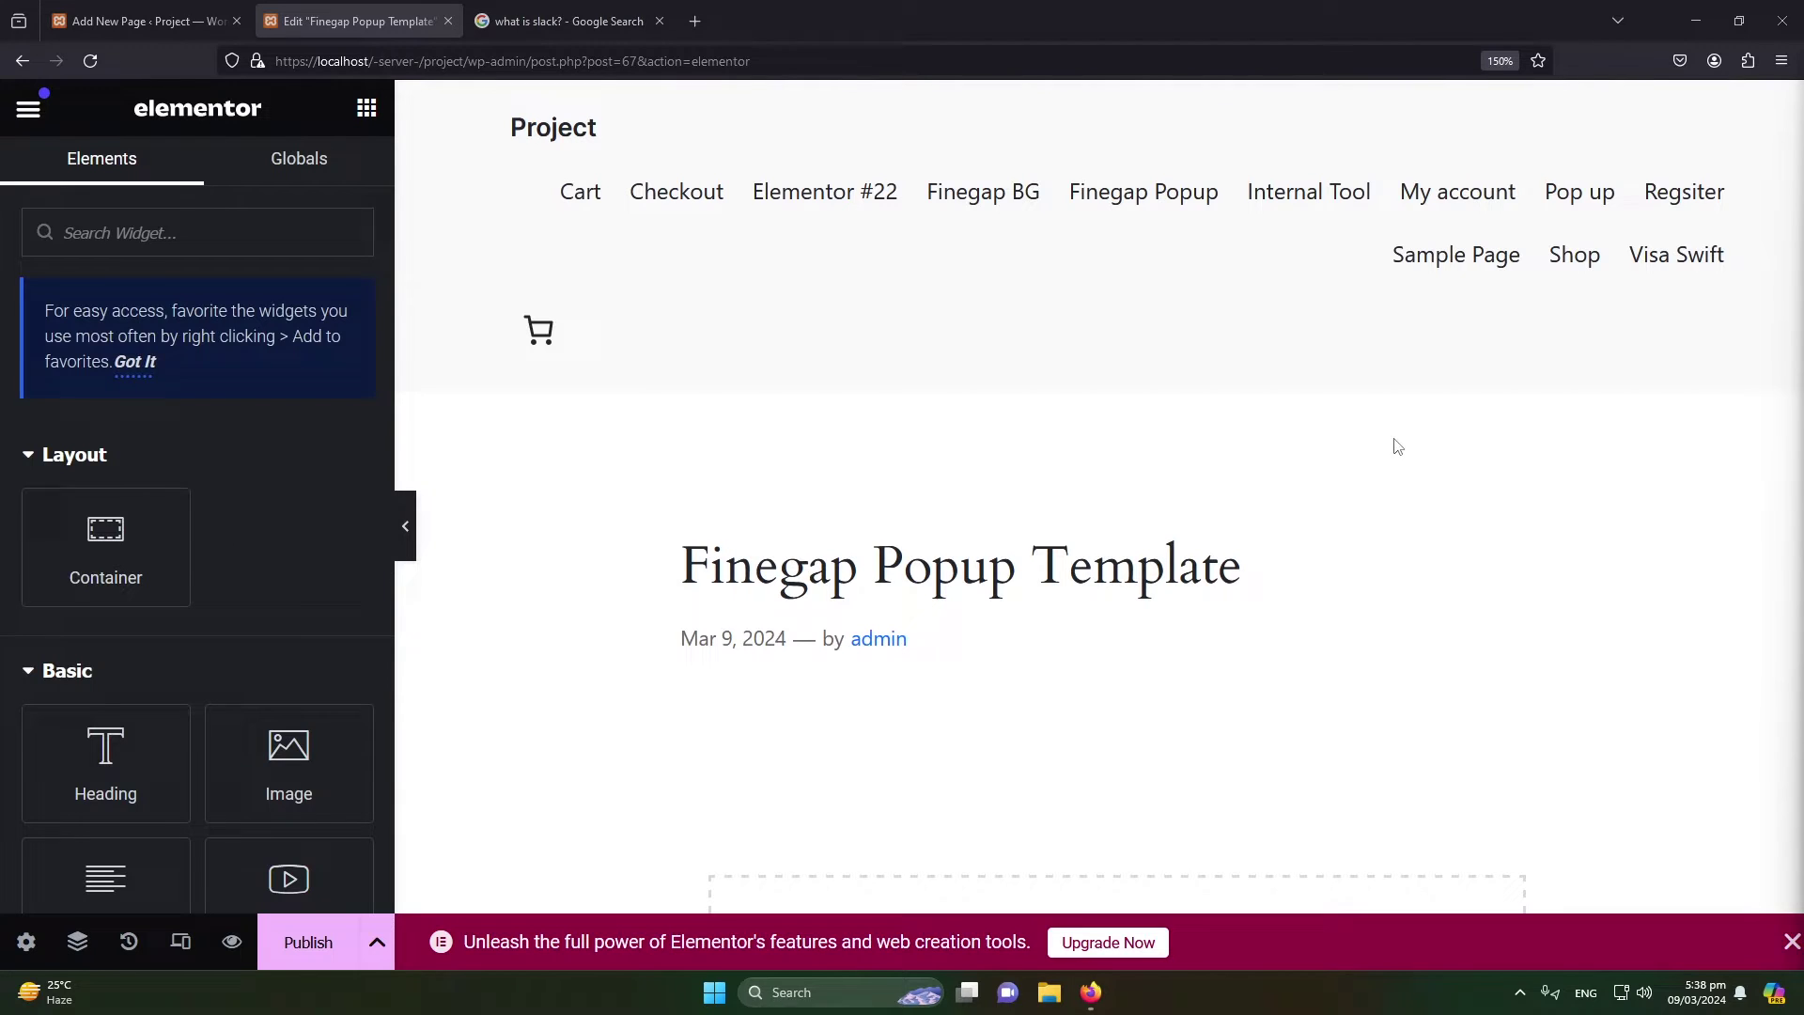
- Insert the 'Start Creating Today' Call To Action block from the Elementor library
{"action": "scroll", "coordinate": [1427, 433], "scroll_direction": "down", "scroll_amount": 5}
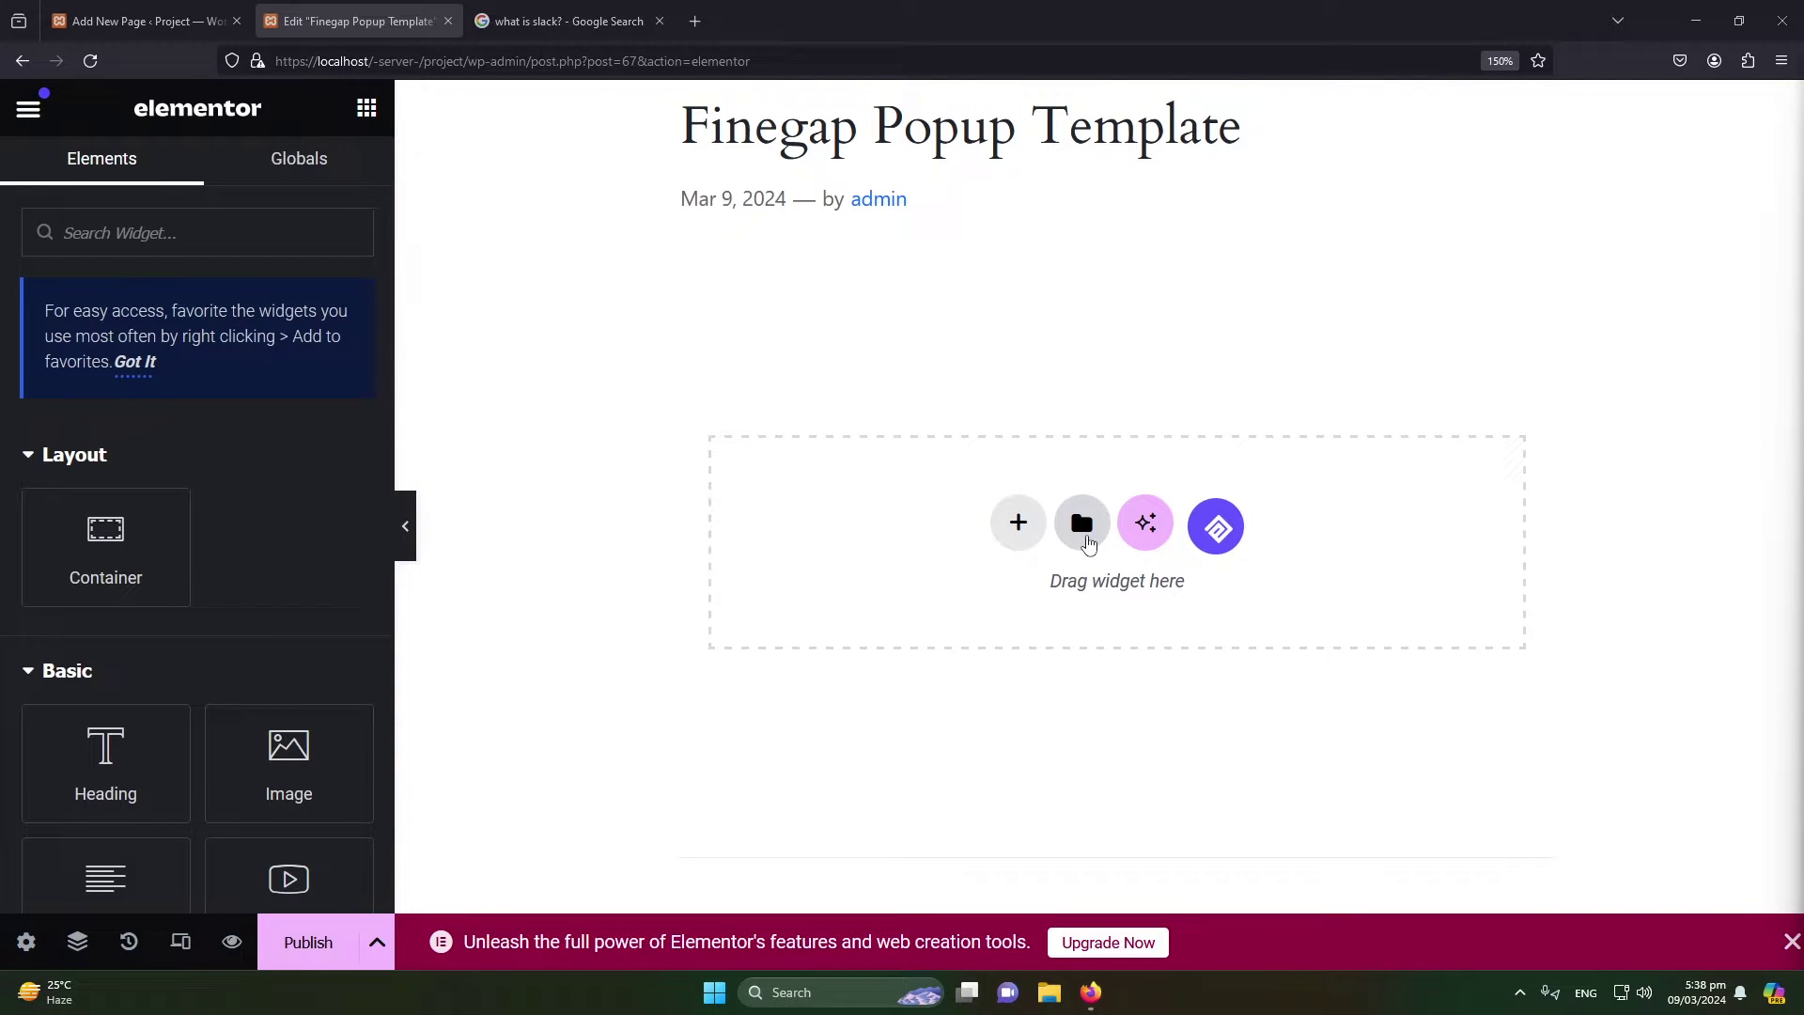
{"action": "left_click", "coordinate": [1082, 524]}
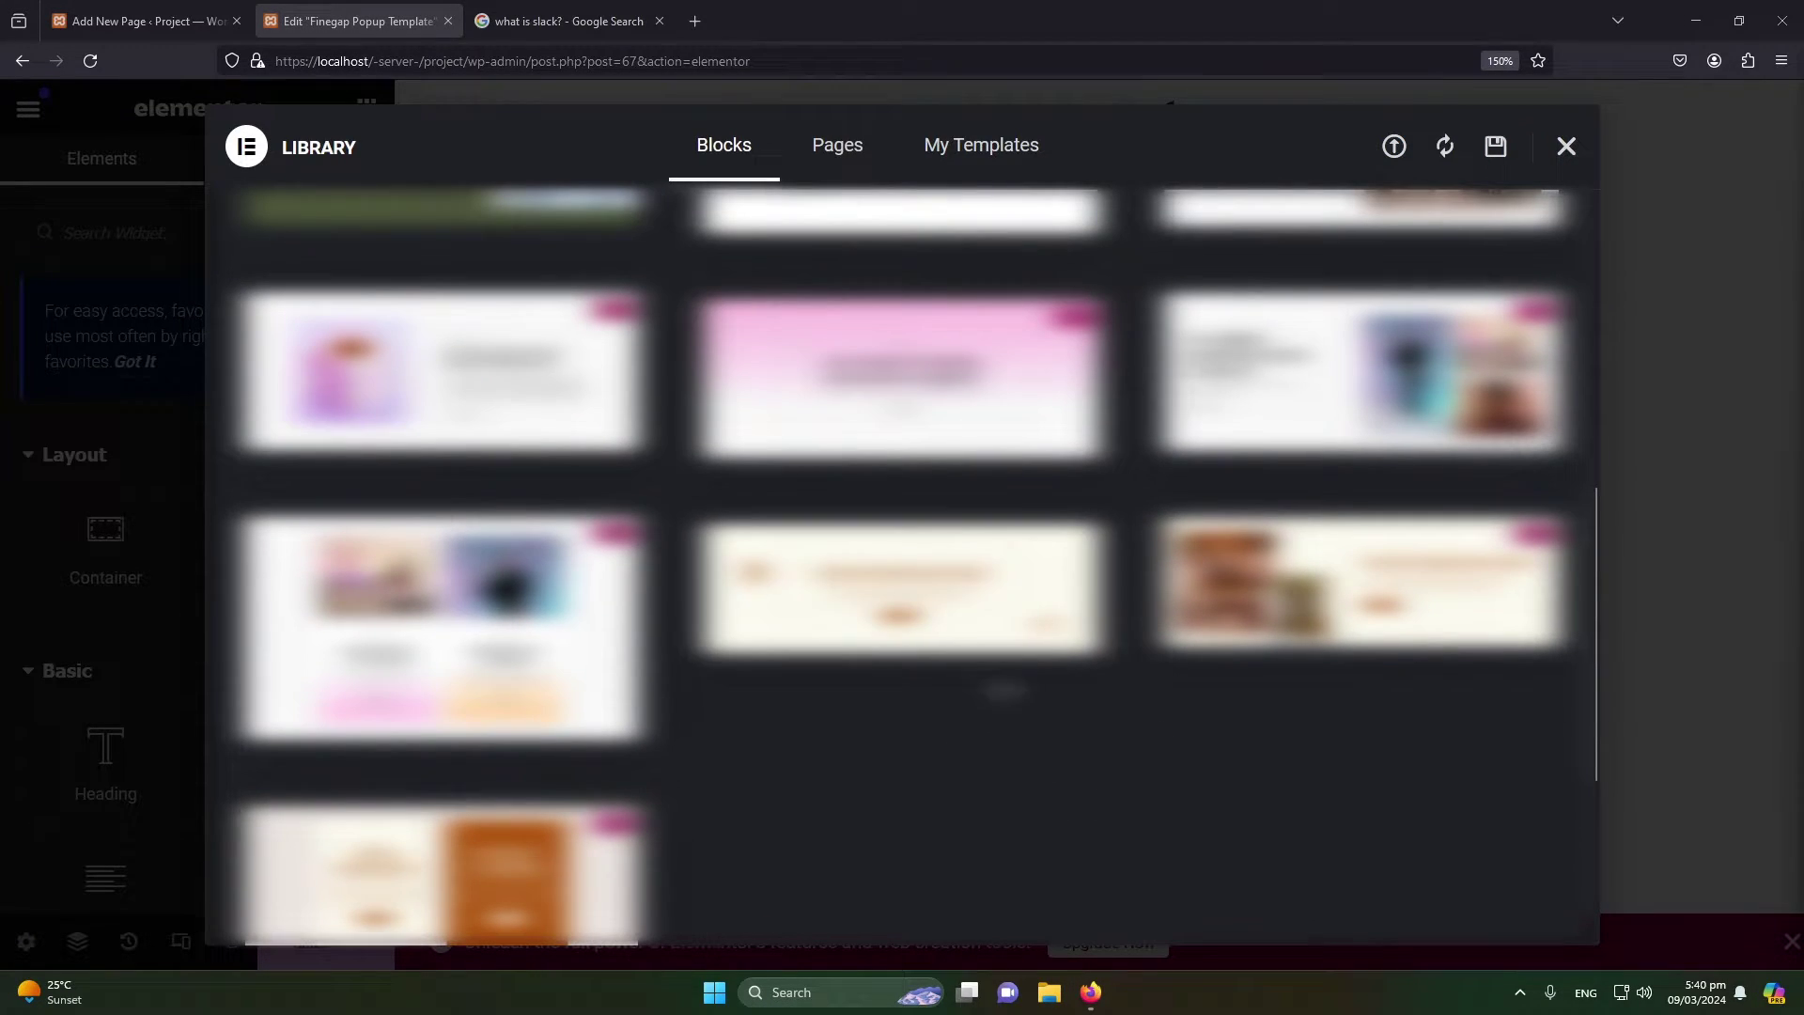
{"action": "mouse_move", "coordinate": [883, 578]}
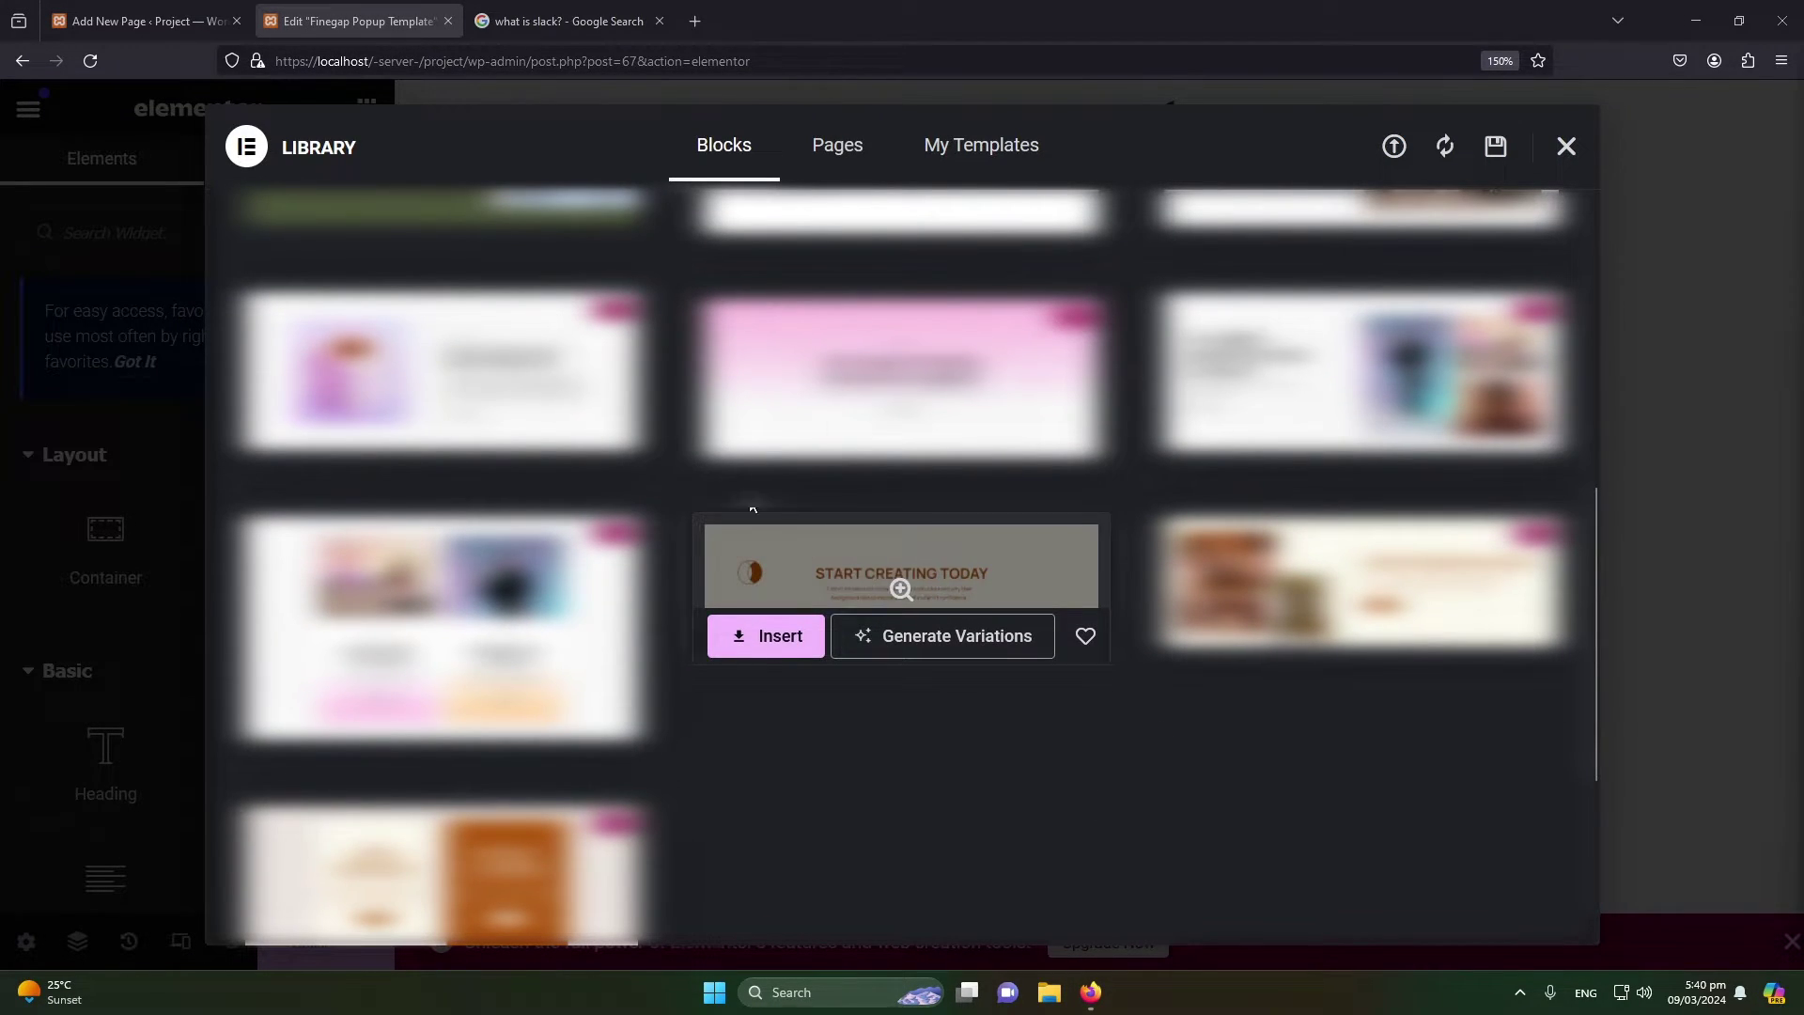
{"action": "scroll", "coordinate": [752, 508], "scroll_direction": "up", "scroll_amount": 10}
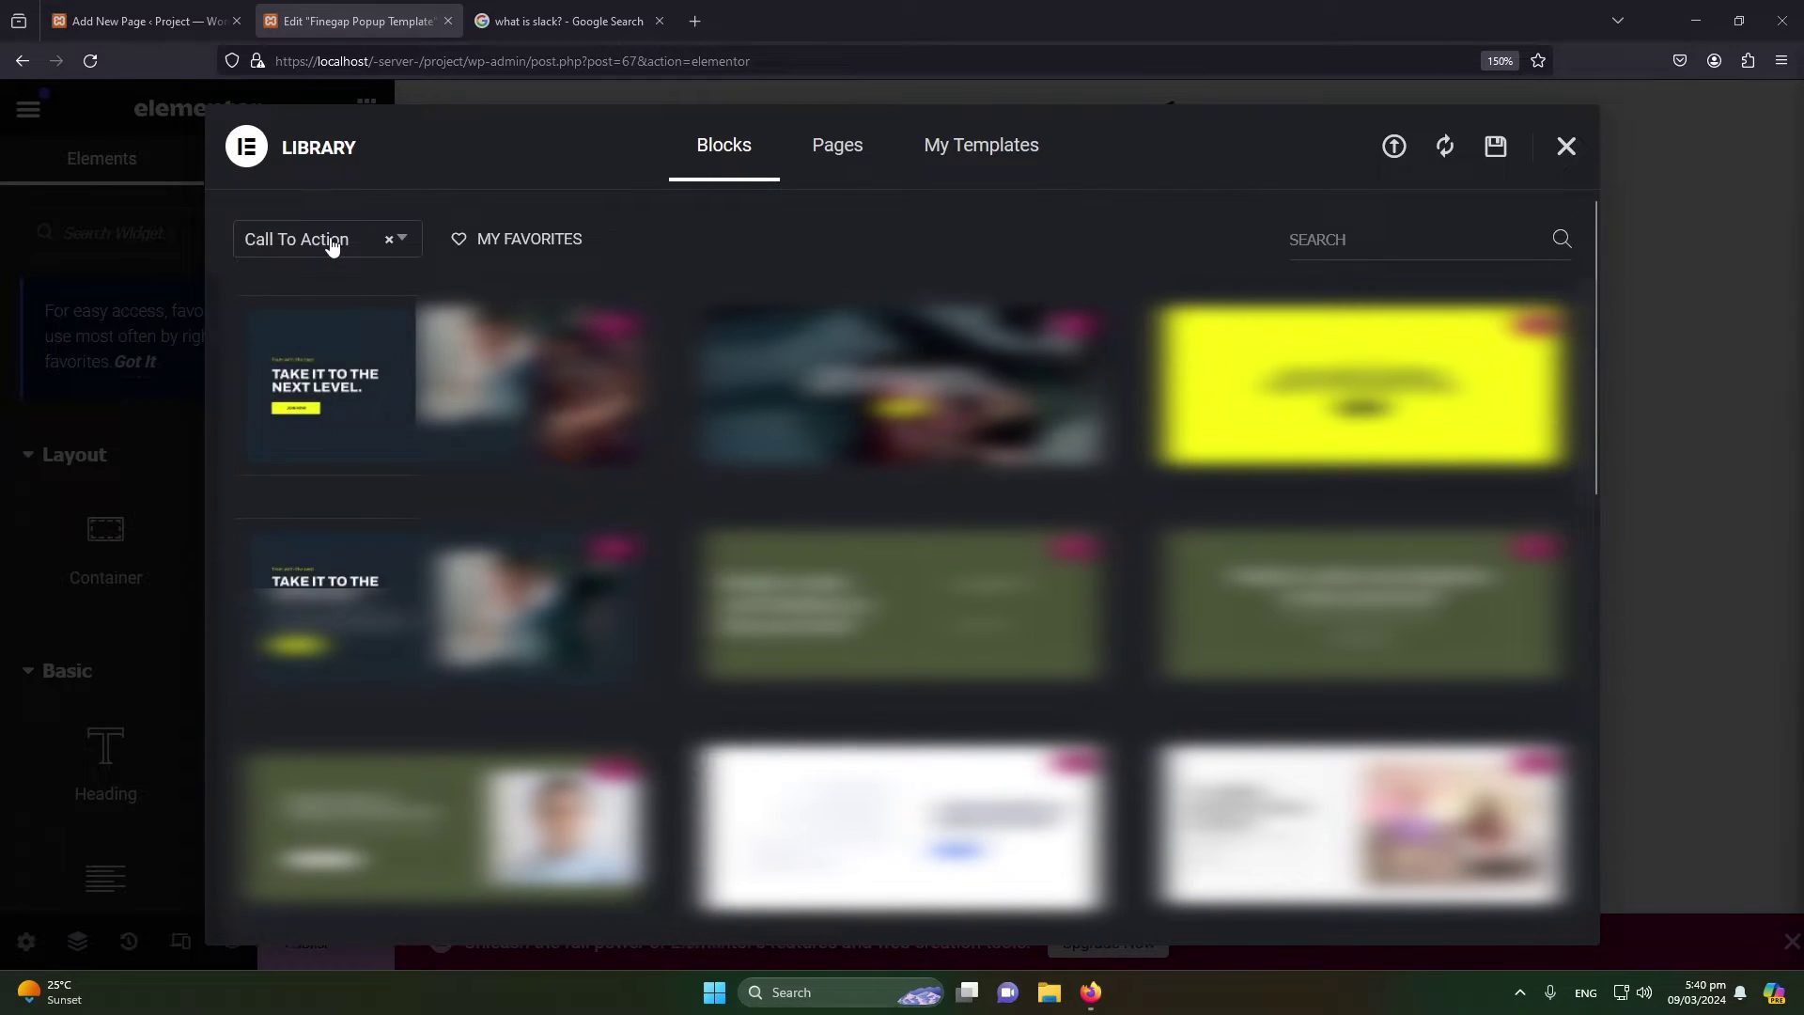
{"action": "left_click", "coordinate": [330, 242]}
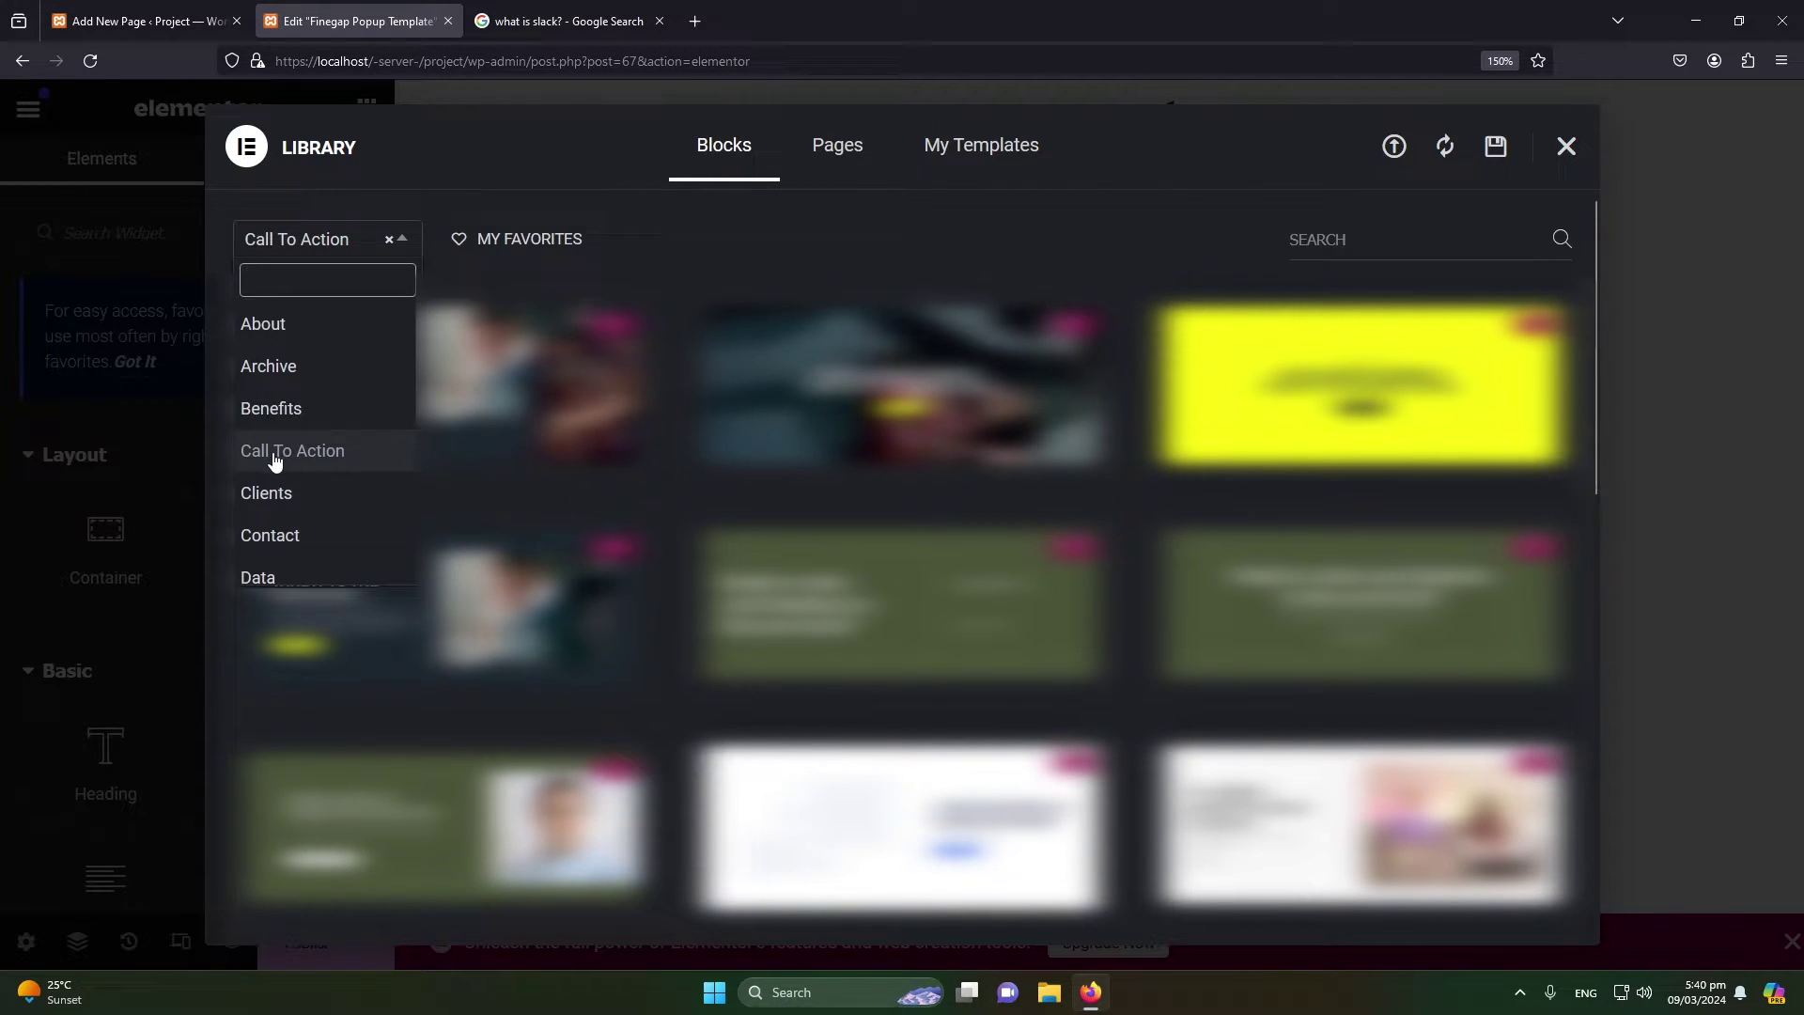
{"action": "scroll", "coordinate": [848, 485], "scroll_direction": "down", "scroll_amount": 10}
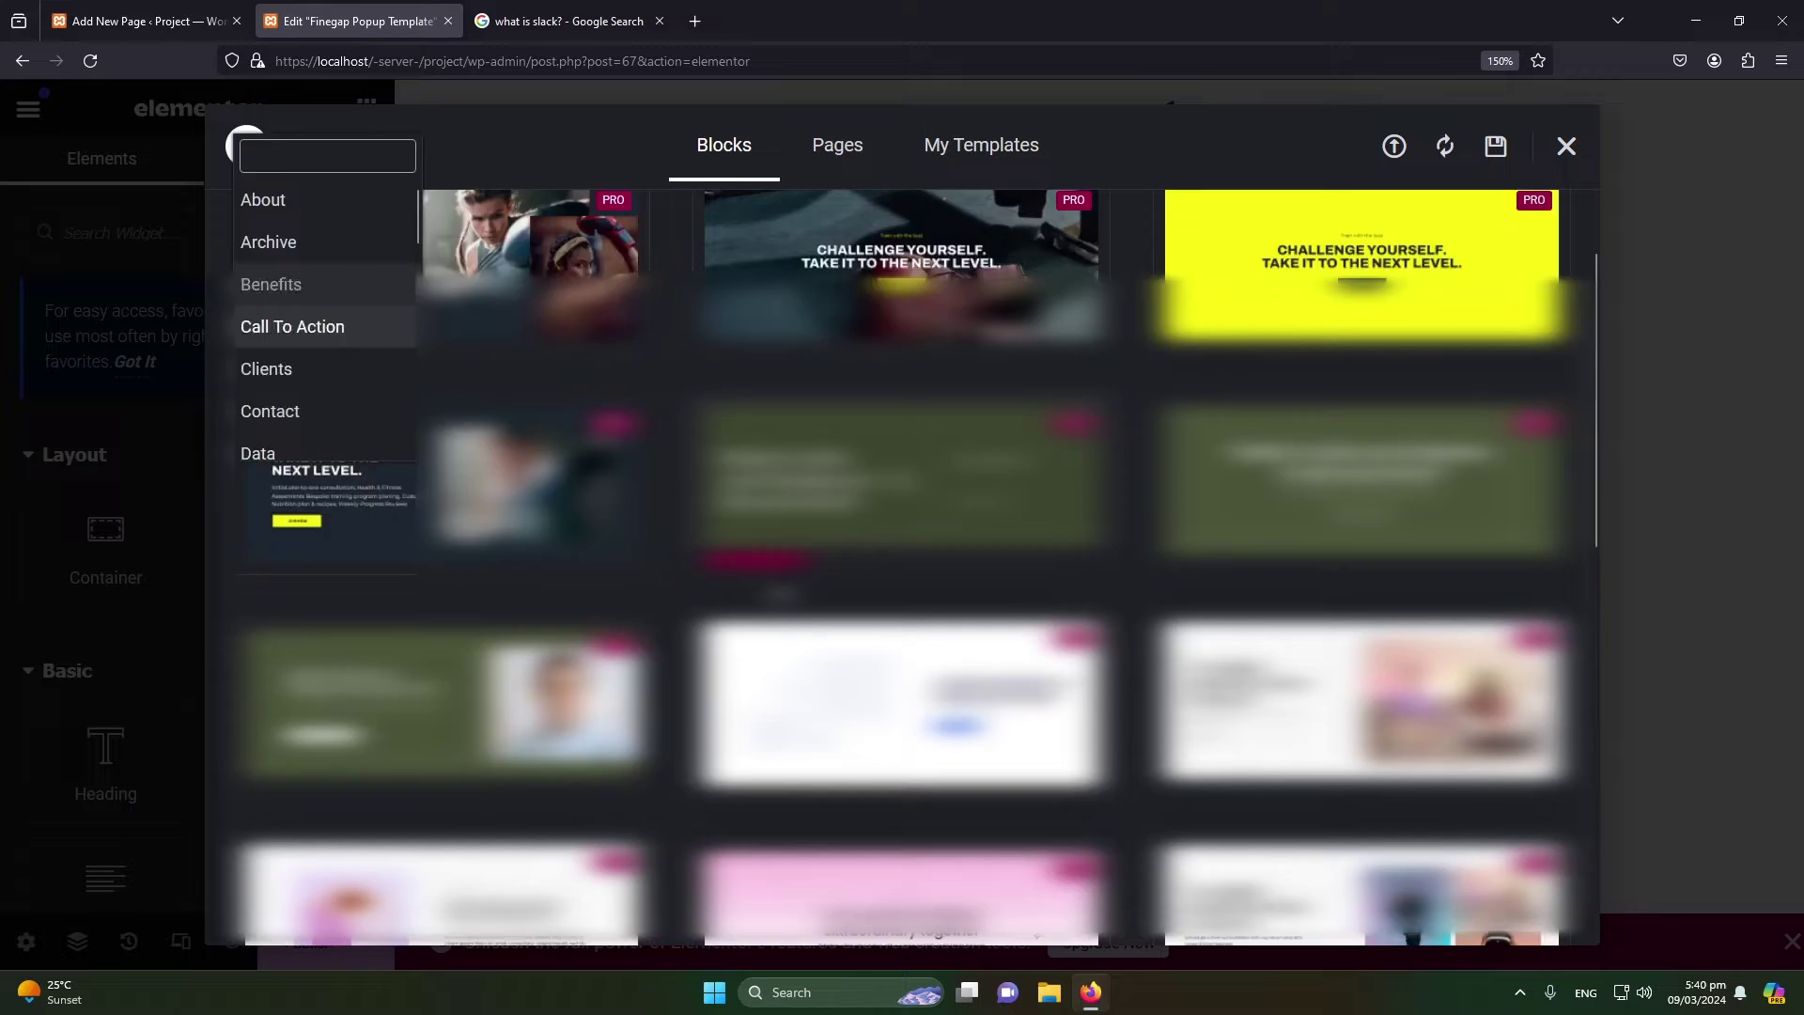
{"action": "left_click", "coordinate": [848, 484]}
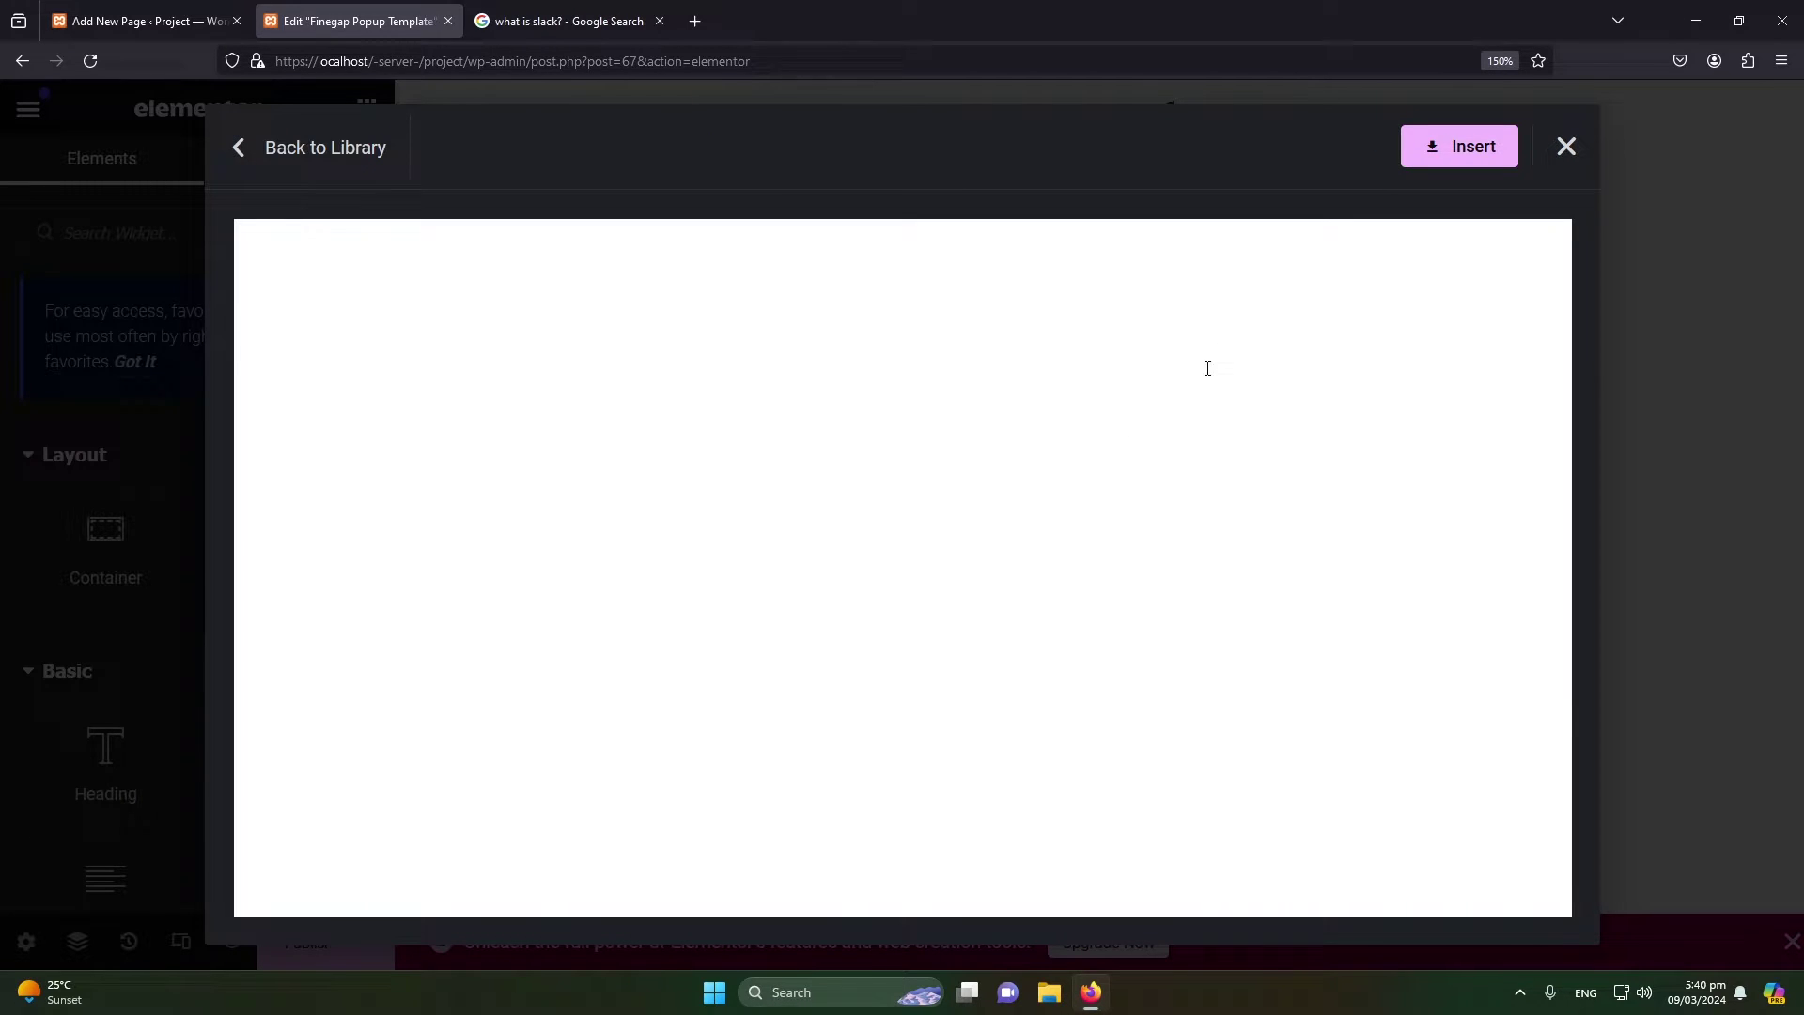
{"action": "left_click", "coordinate": [1454, 150]}
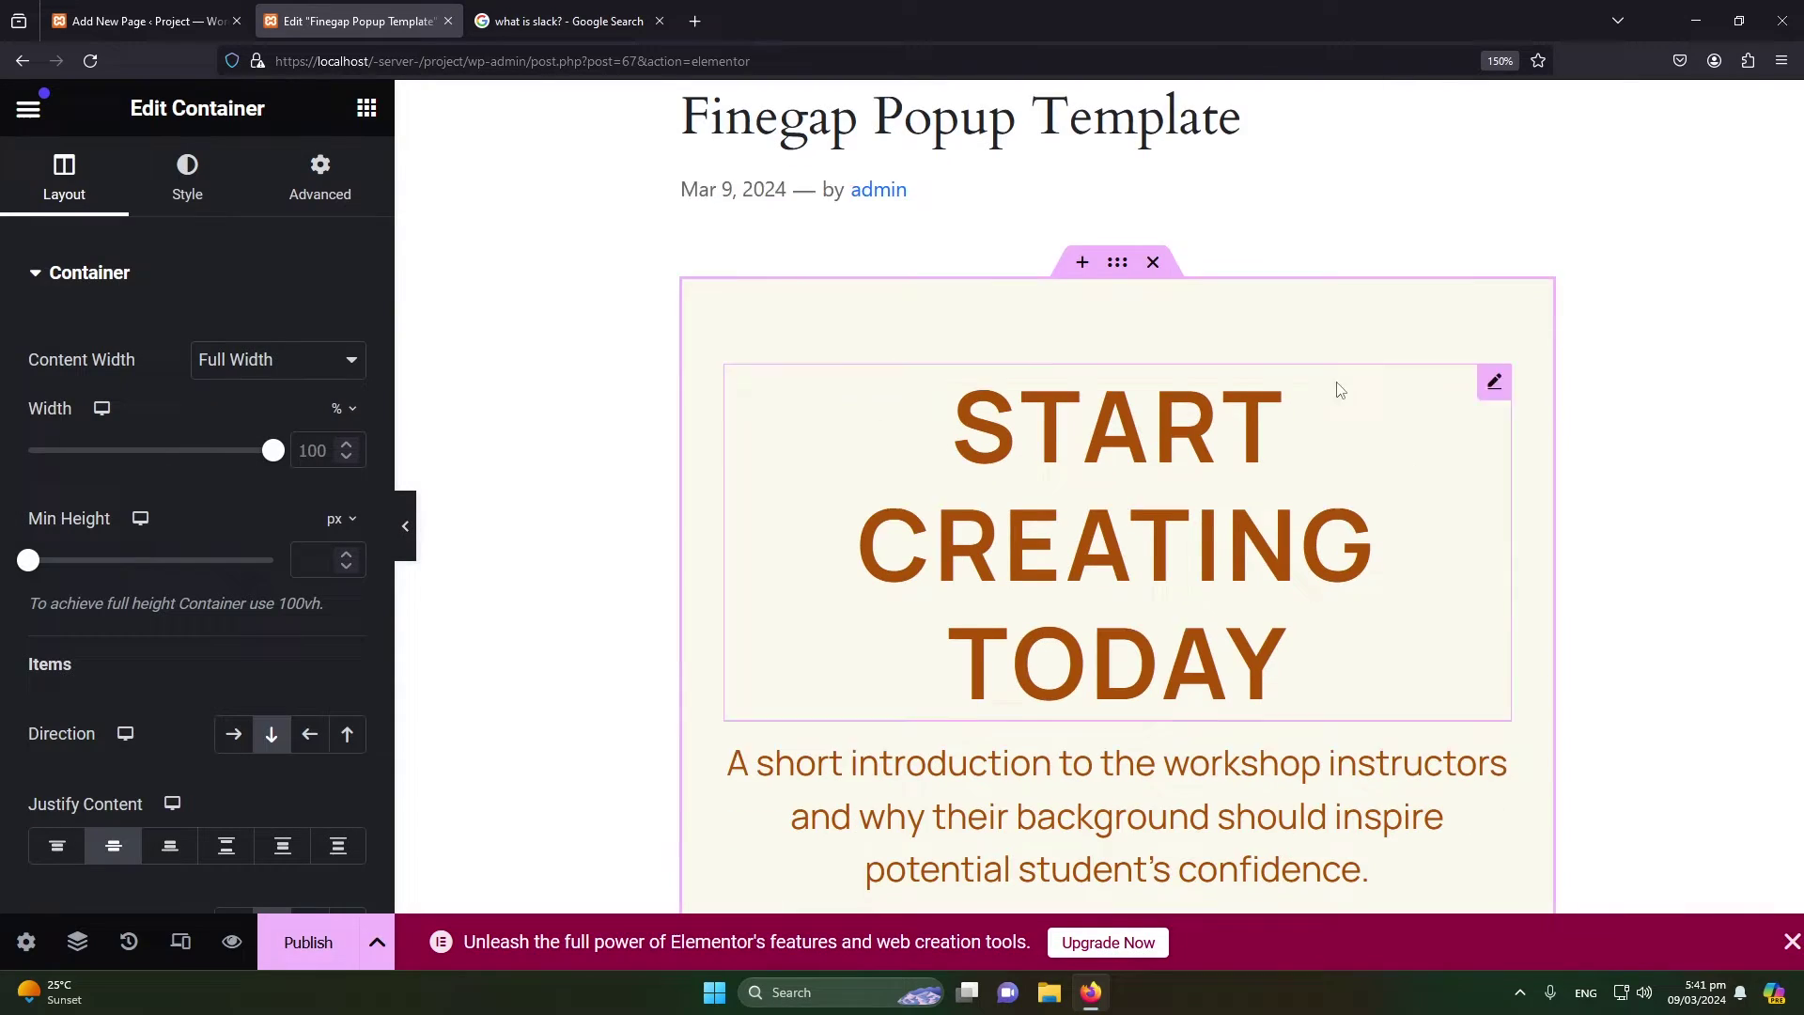
- Set the template's Page Layout to Elementor Full Width in Page Settings
{"action": "scroll", "coordinate": [1353, 467], "scroll_direction": "down", "scroll_amount": 7}
{"action": "scroll", "coordinate": [1353, 476], "scroll_direction": "up", "scroll_amount": 6}
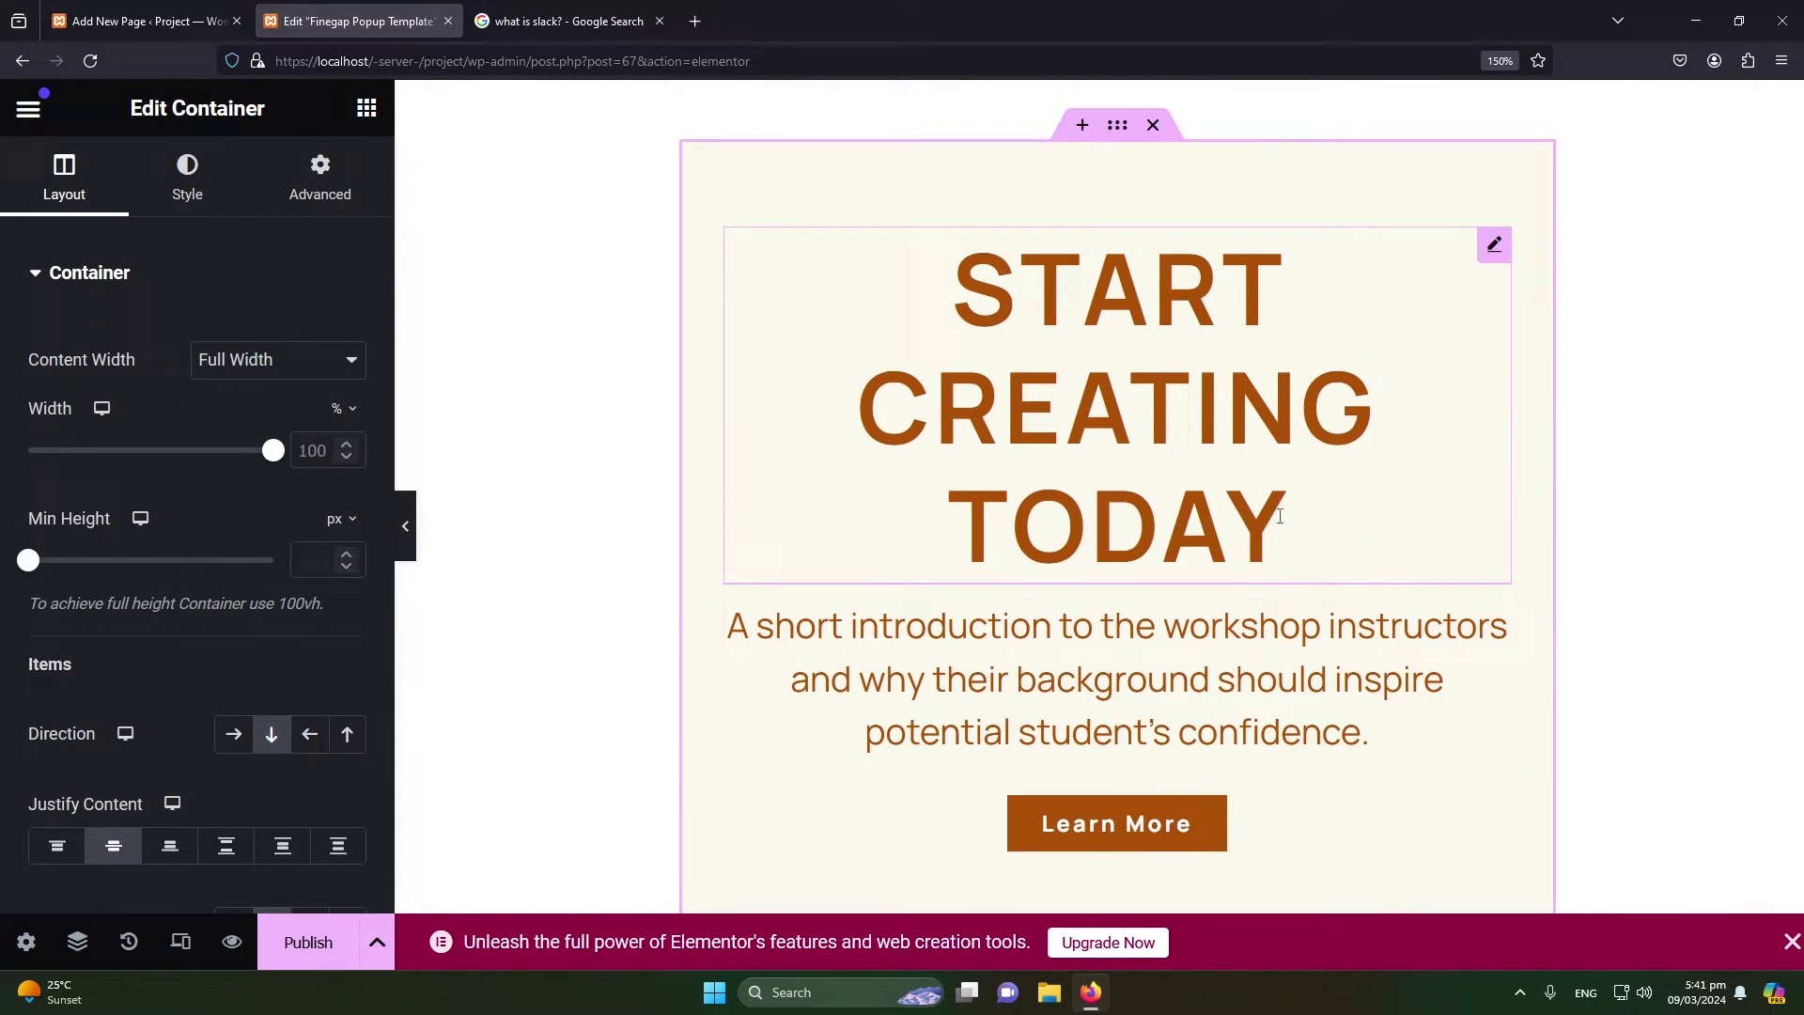
{"action": "left_click", "coordinate": [1157, 349]}
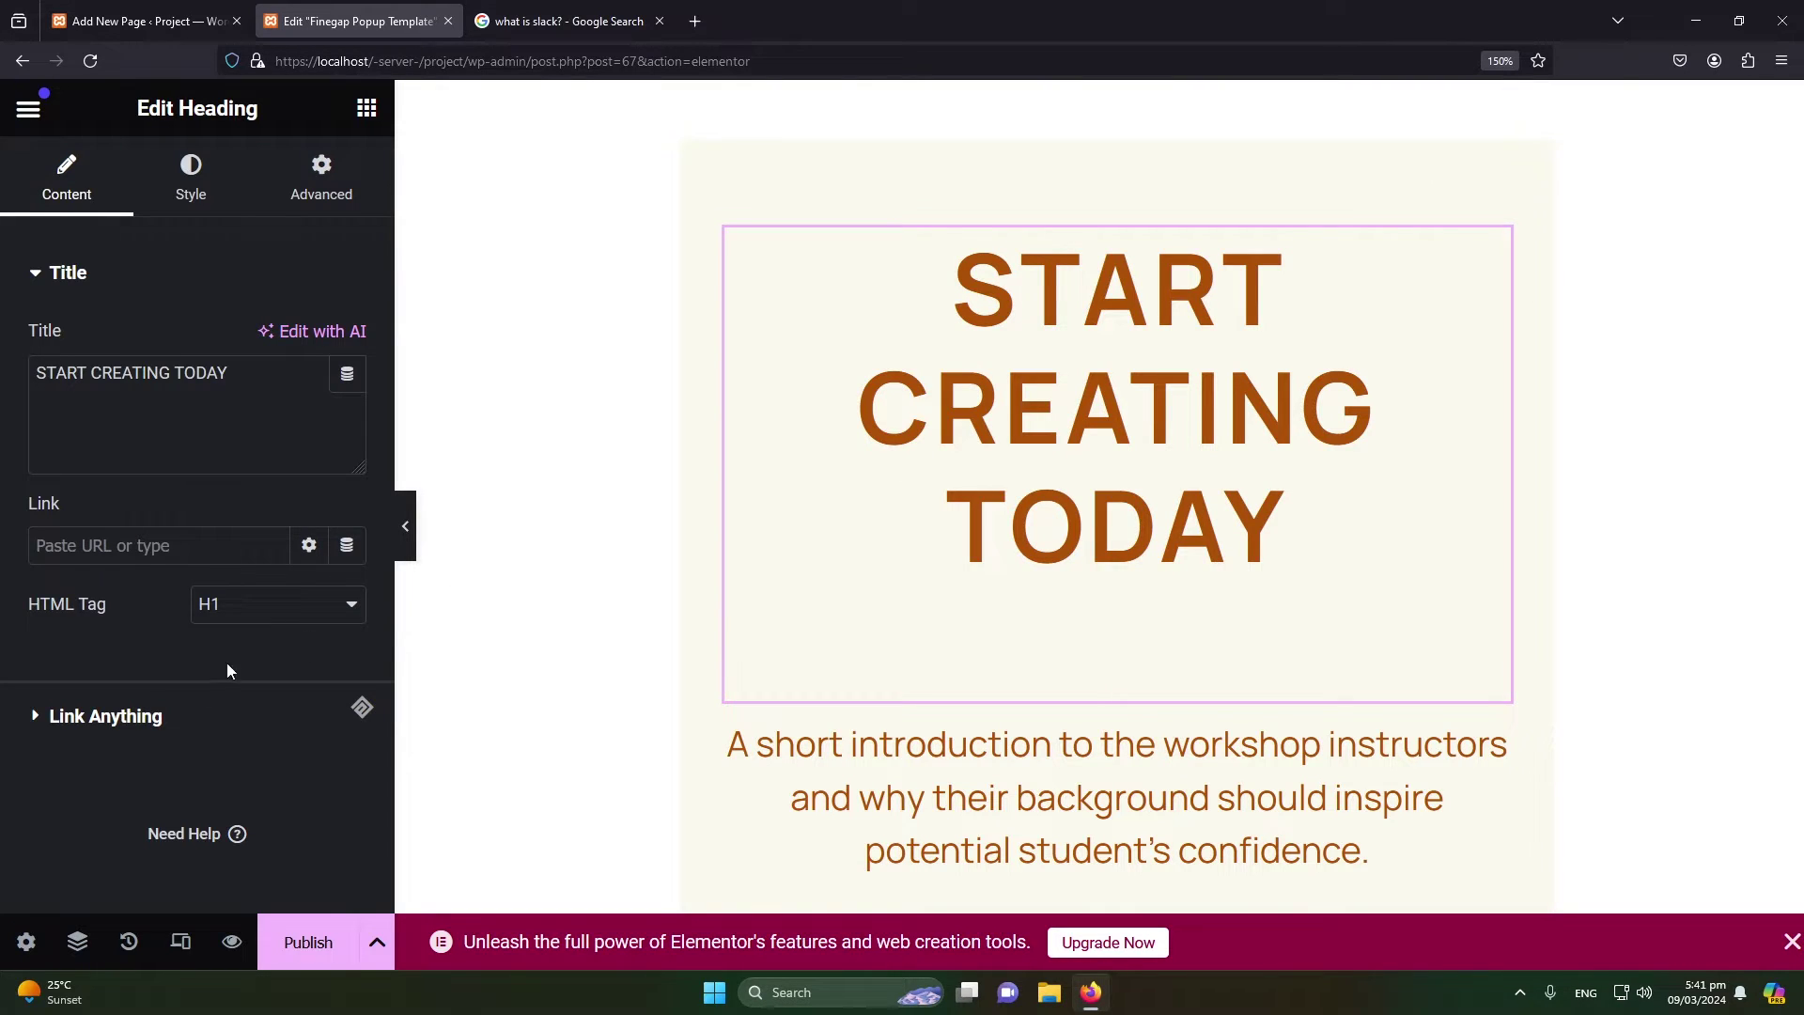
{"action": "left_click", "coordinate": [20, 941]}
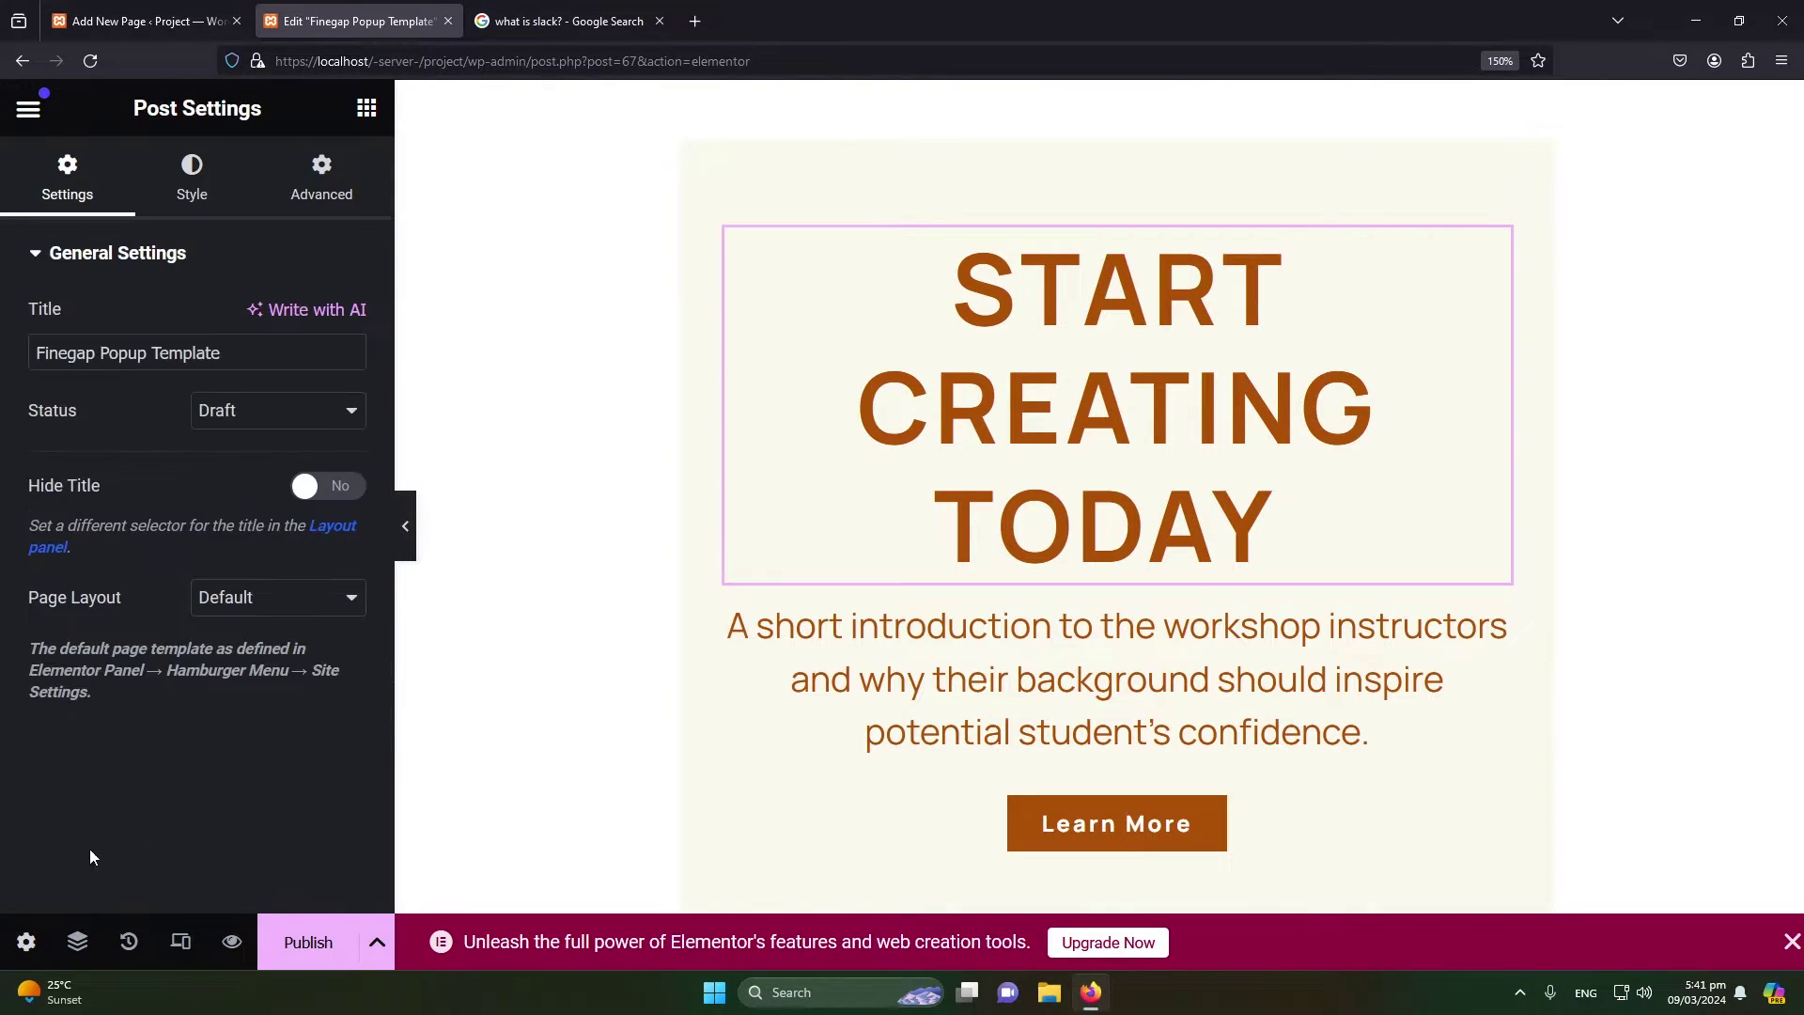
{"action": "left_click", "coordinate": [234, 613]}
{"action": "left_click", "coordinate": [241, 697]}
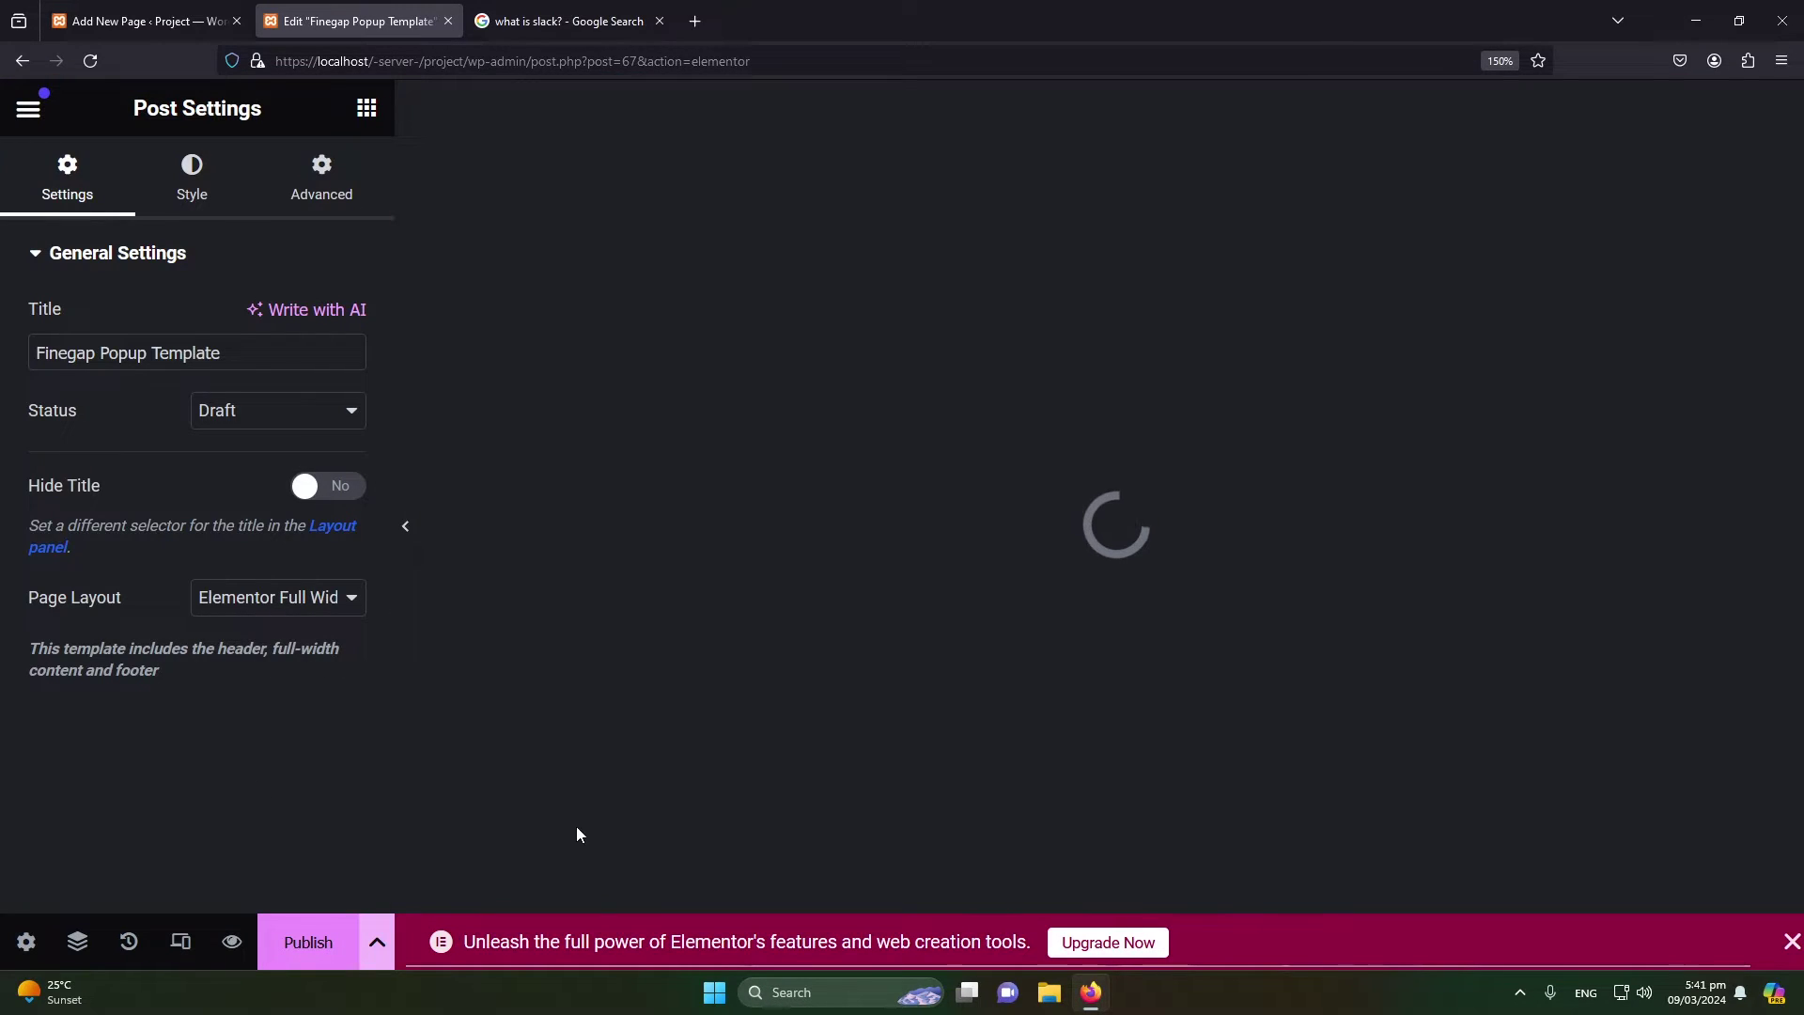
{"action": "scroll", "coordinate": [1033, 584], "scroll_direction": "down", "scroll_amount": 1}
{"action": "scroll", "coordinate": [1034, 584], "scroll_direction": "up", "scroll_amount": 5}
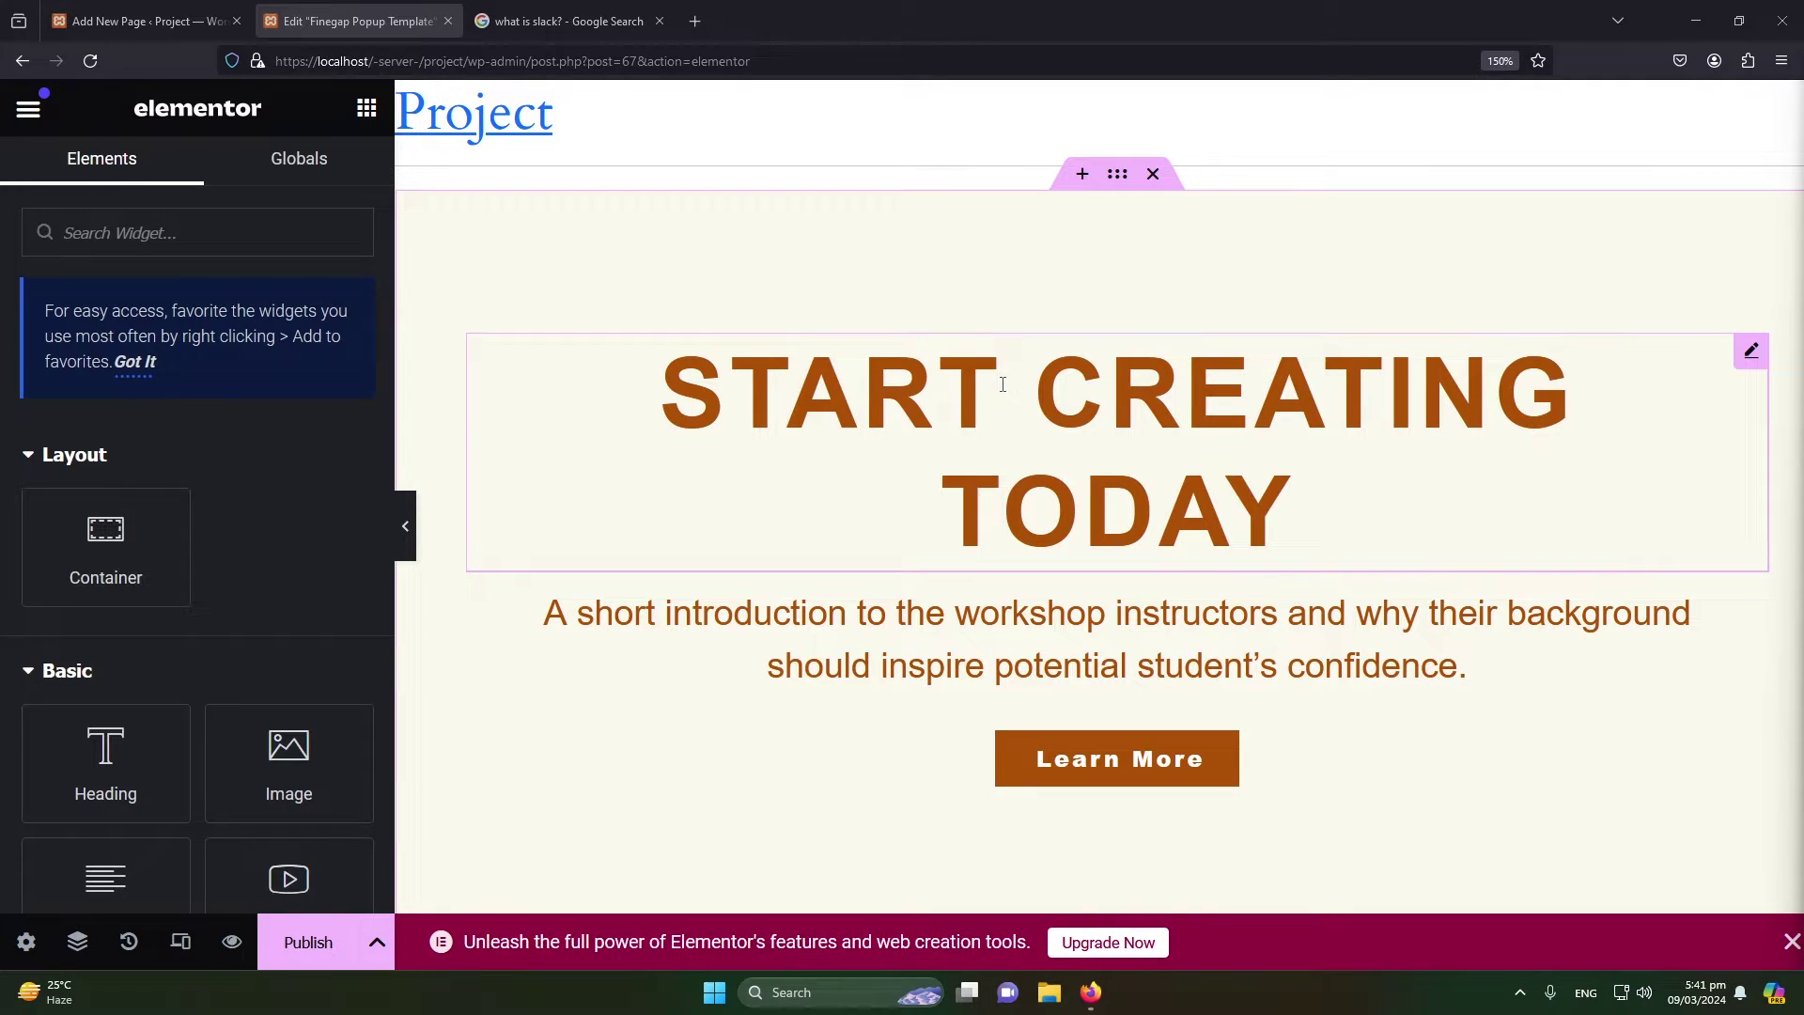
- Trim the editor address down to wp-admin to return to the WordPress Dashboard
{"action": "left_click_drag", "start_coordinate": [512, 60], "coordinate": [752, 60]}
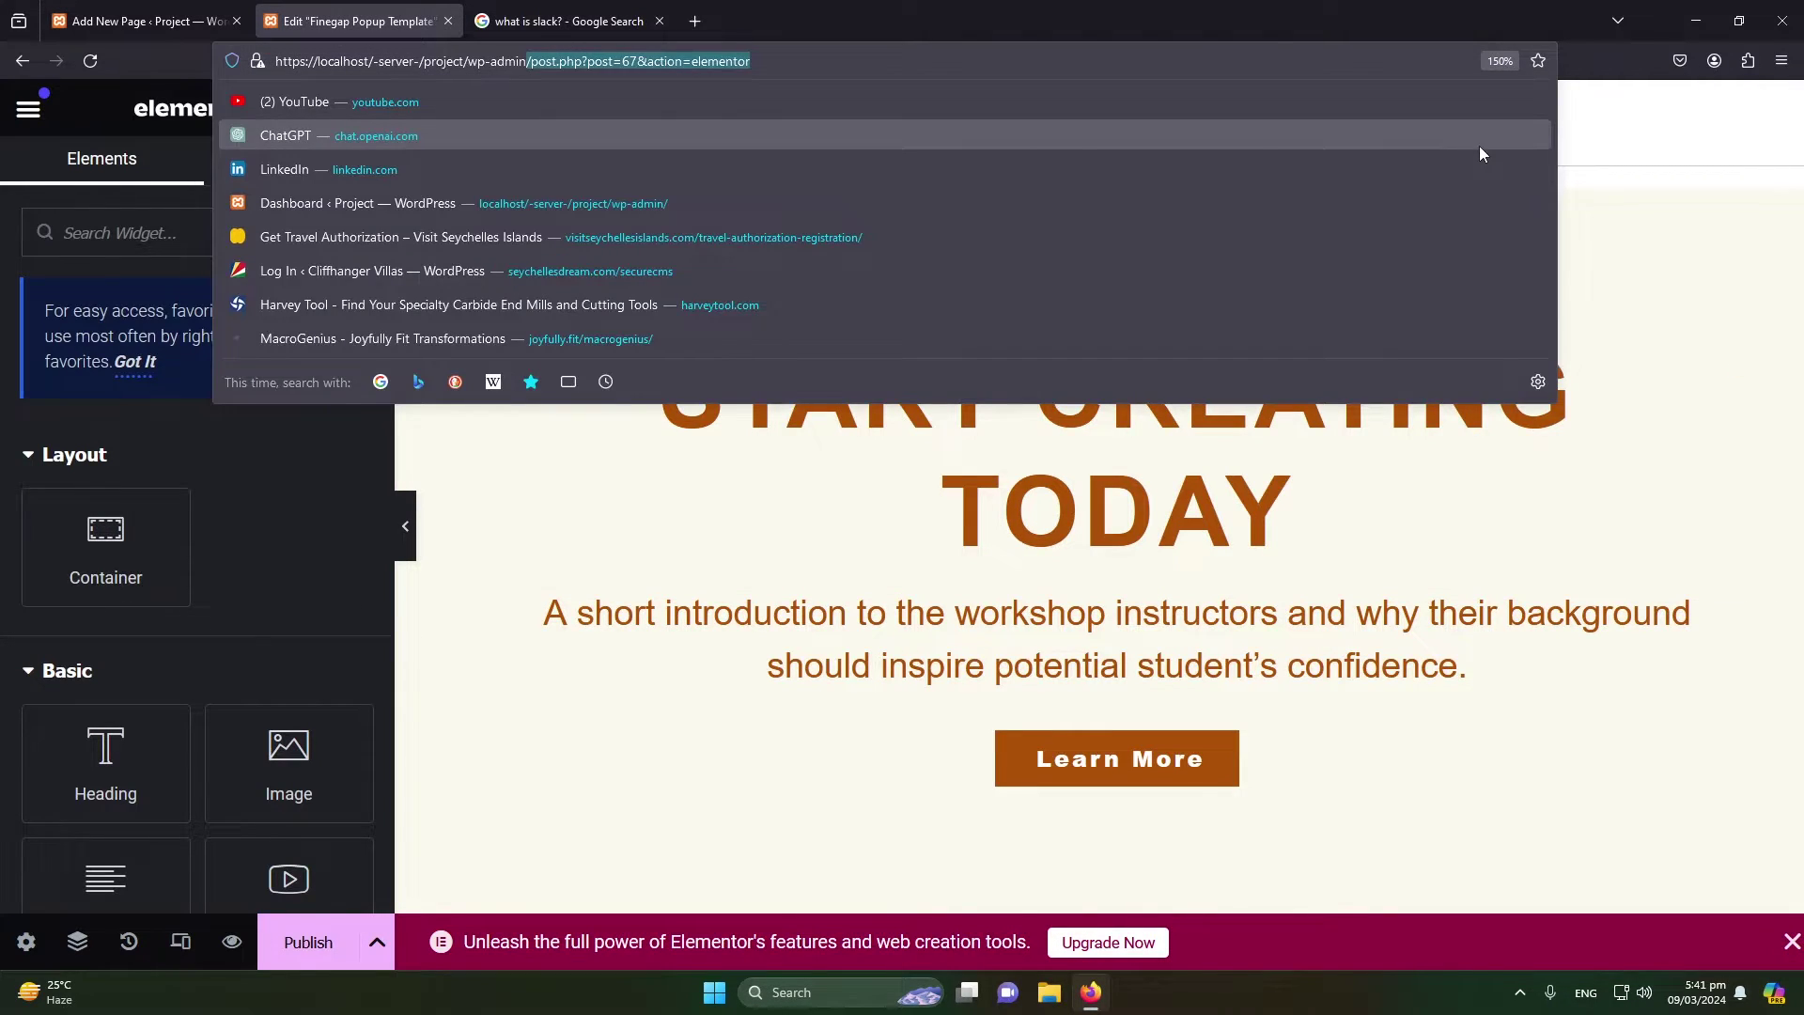
{"action": "key", "text": "BackSpace"}
{"action": "key", "text": "Return"}
{"action": "key", "text": "Escape"}
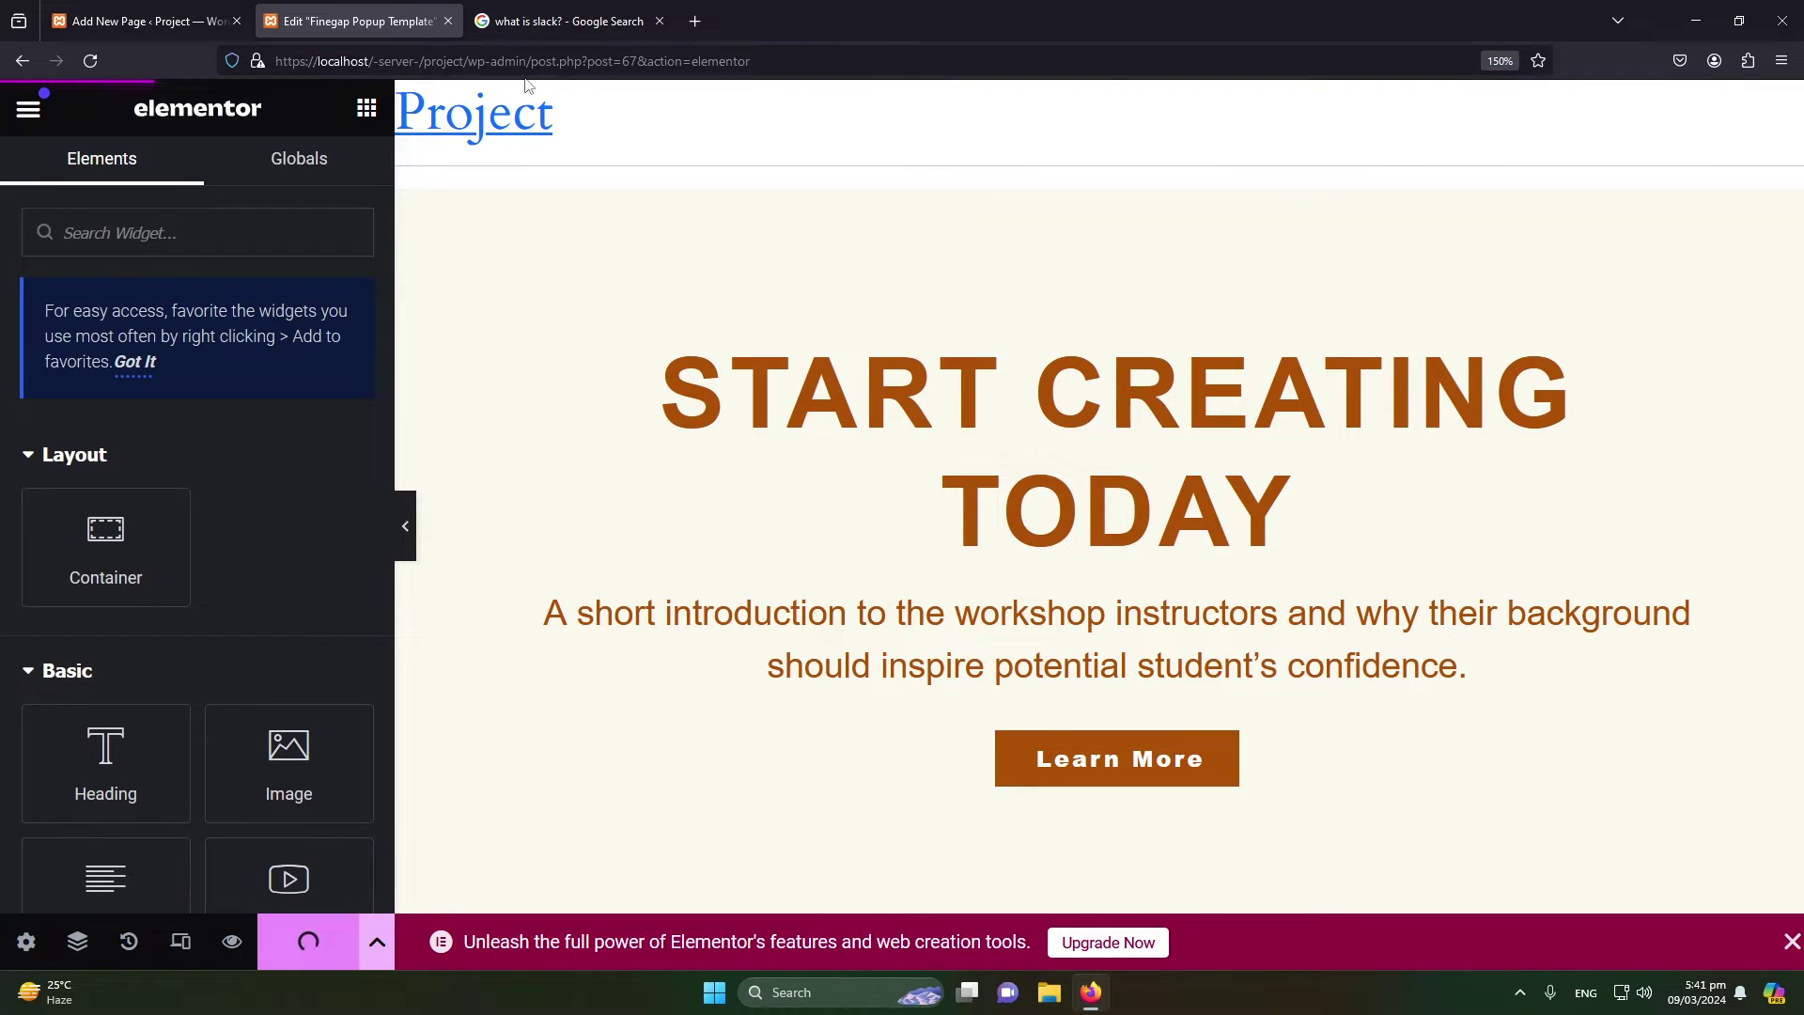
{"action": "left_click_drag", "start_coordinate": [531, 60], "coordinate": [1363, 8]}
{"action": "key", "text": "BackSpace"}
{"action": "key", "text": "Return"}
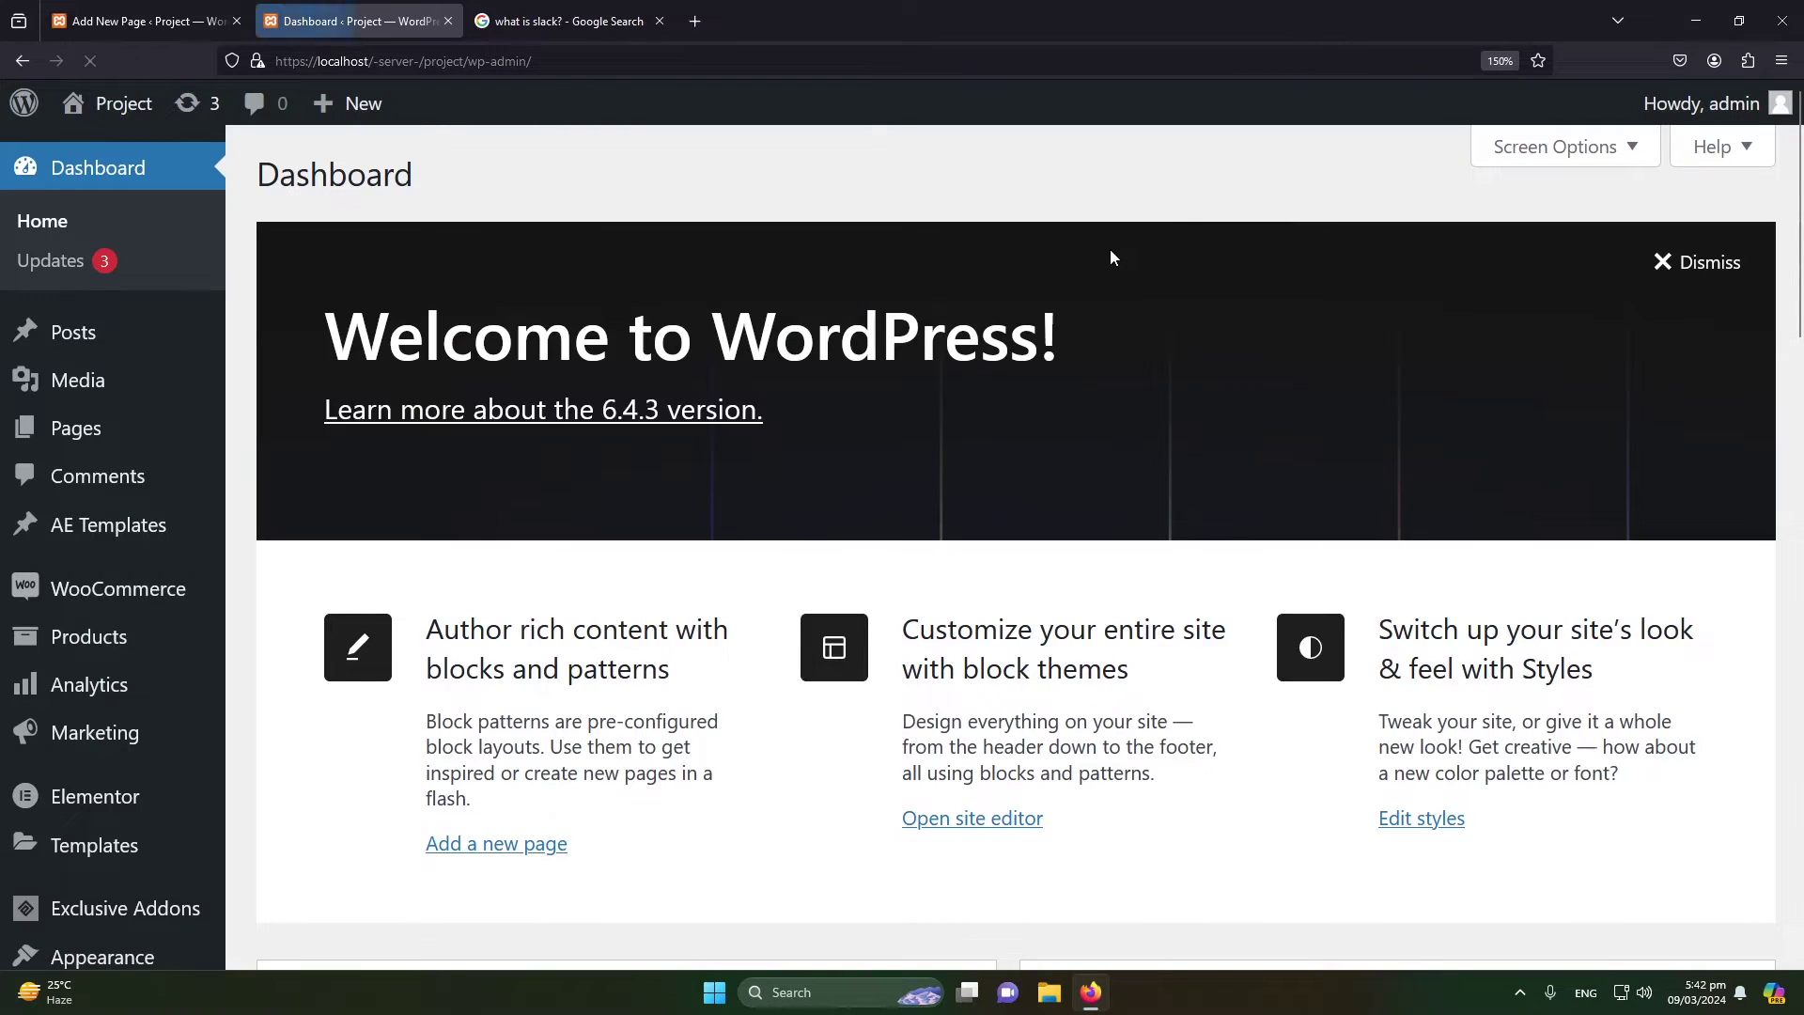
- Copy the shortcode [INSERT_ELEMENTOR id="67"] from AE Templates, then return to the Finegap Popup page editor
{"action": "left_click", "coordinate": [90, 534]}
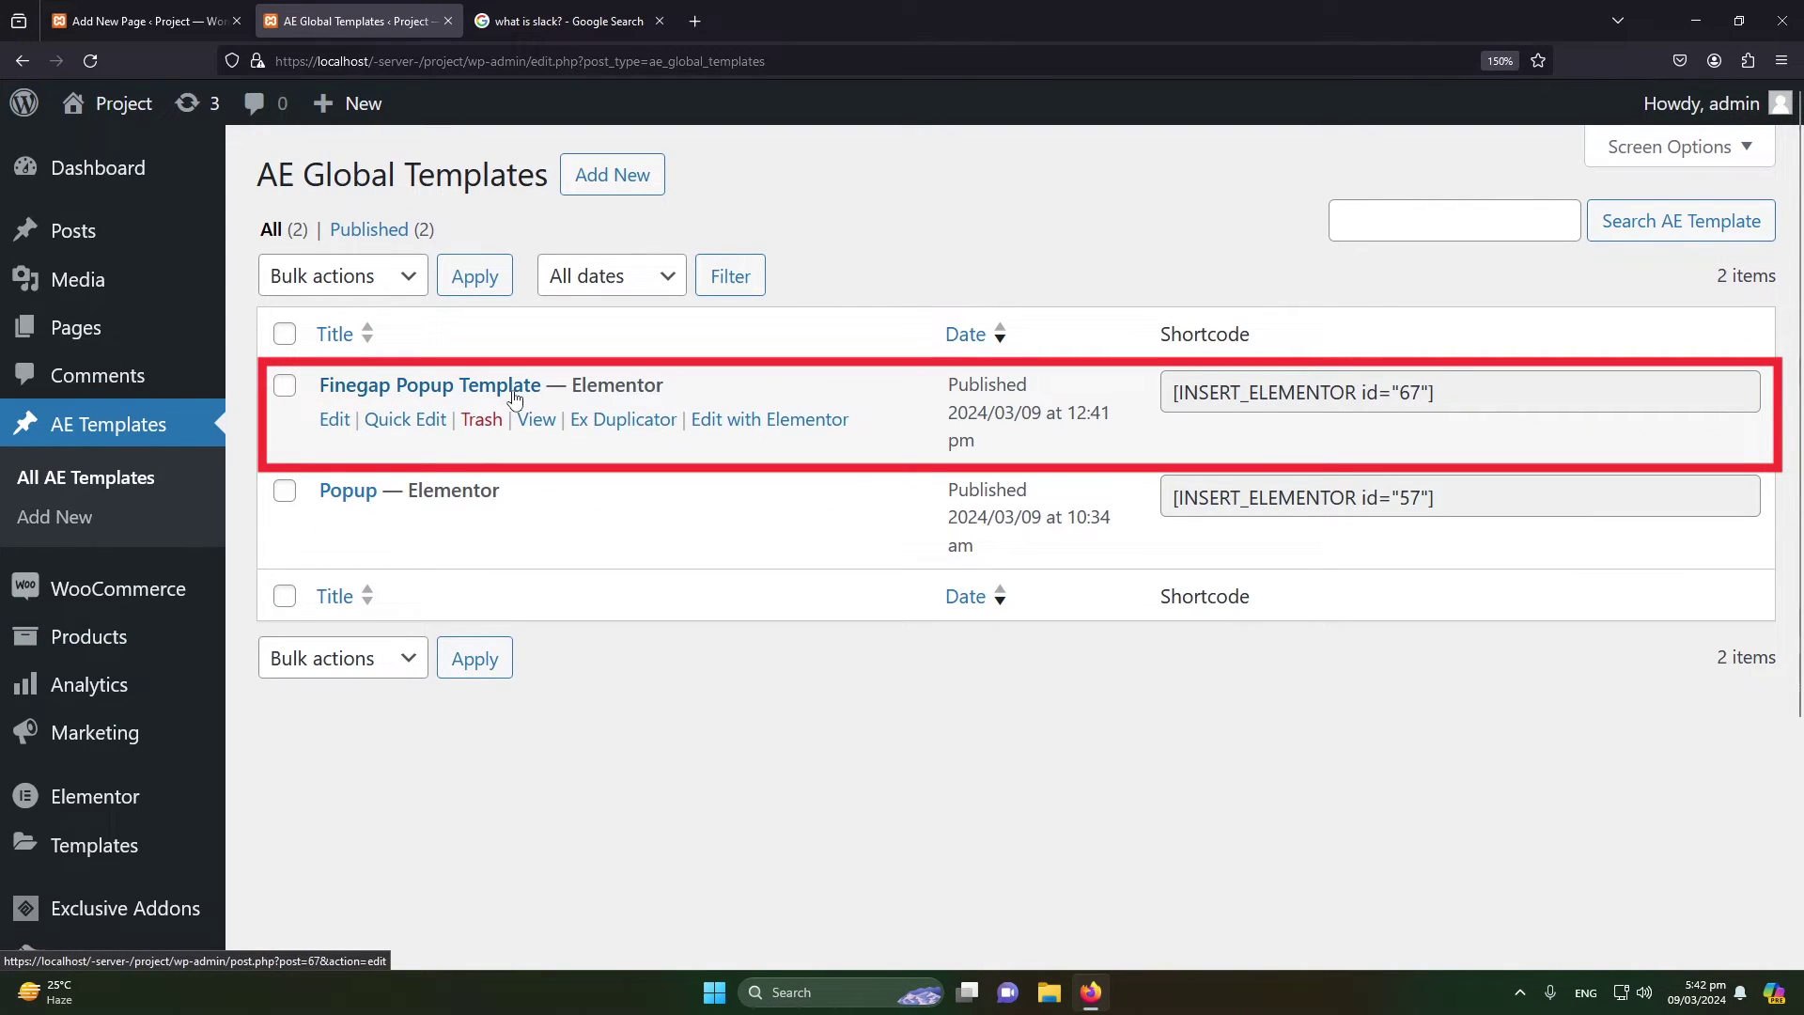
{"action": "left_click_drag", "start_coordinate": [1478, 395], "coordinate": [1166, 398]}
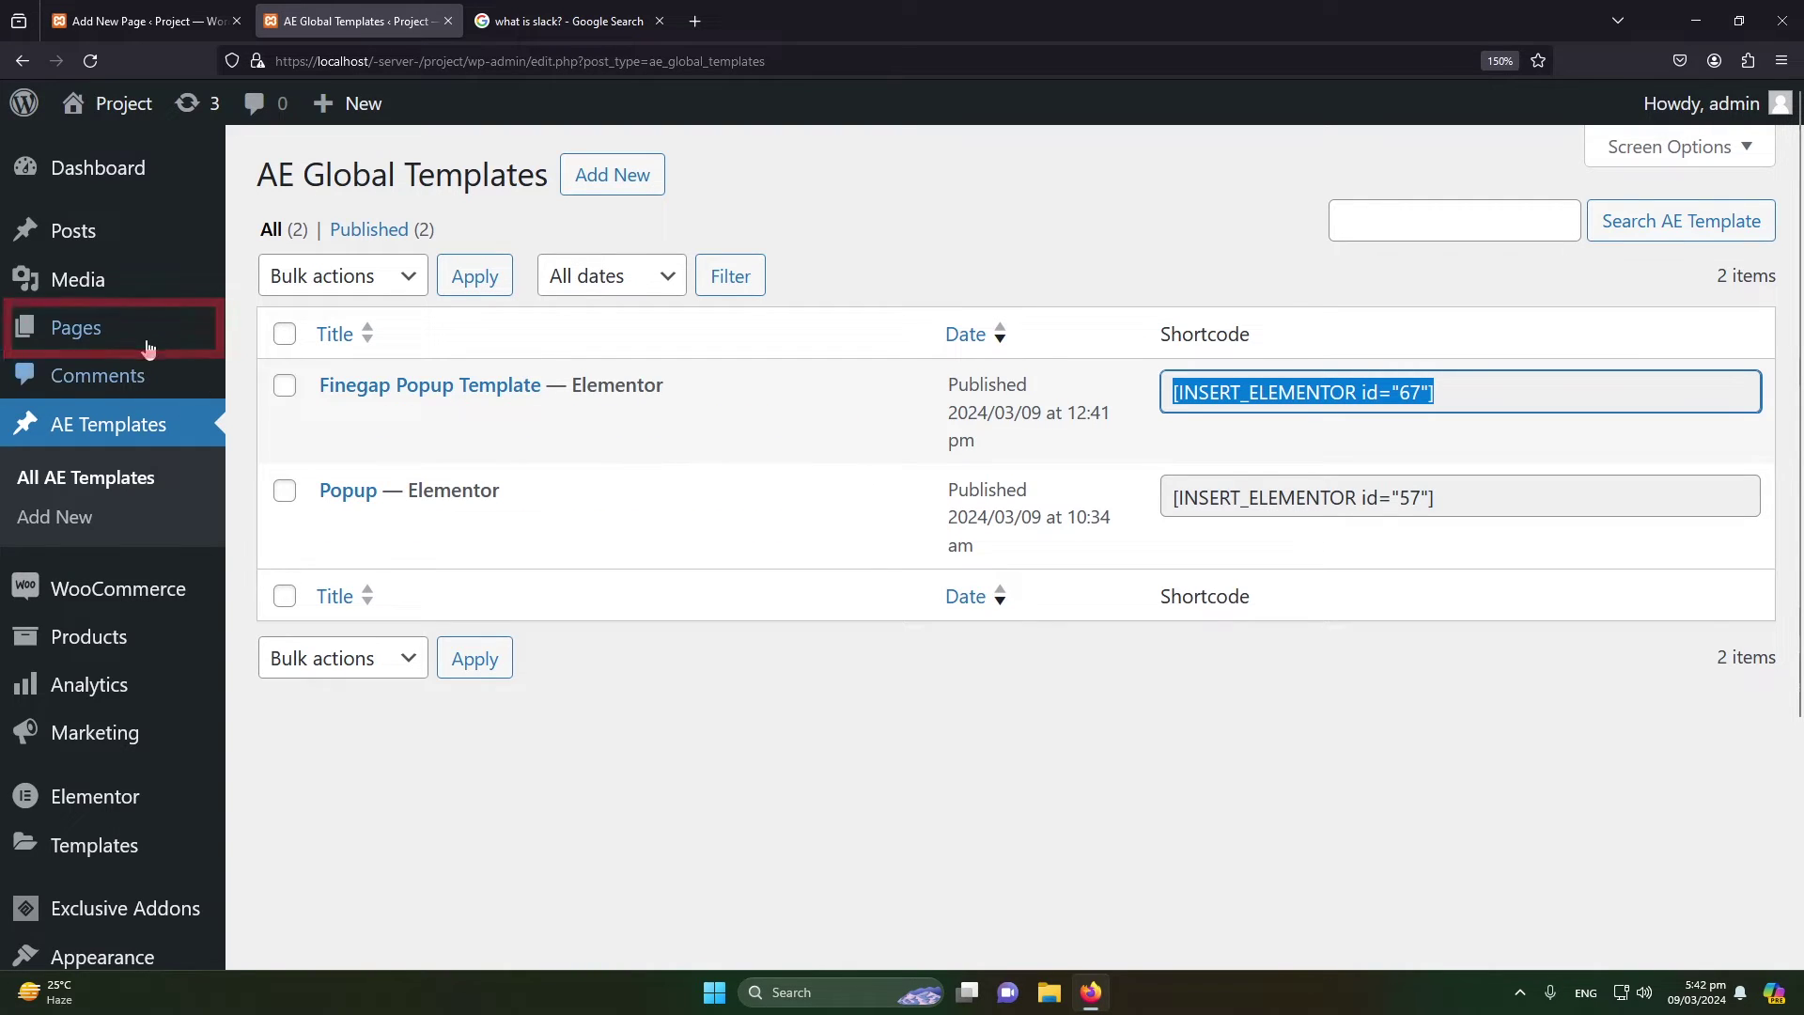
{"action": "mouse_move", "coordinate": [129, 339]}
{"action": "left_click", "coordinate": [266, 337]}
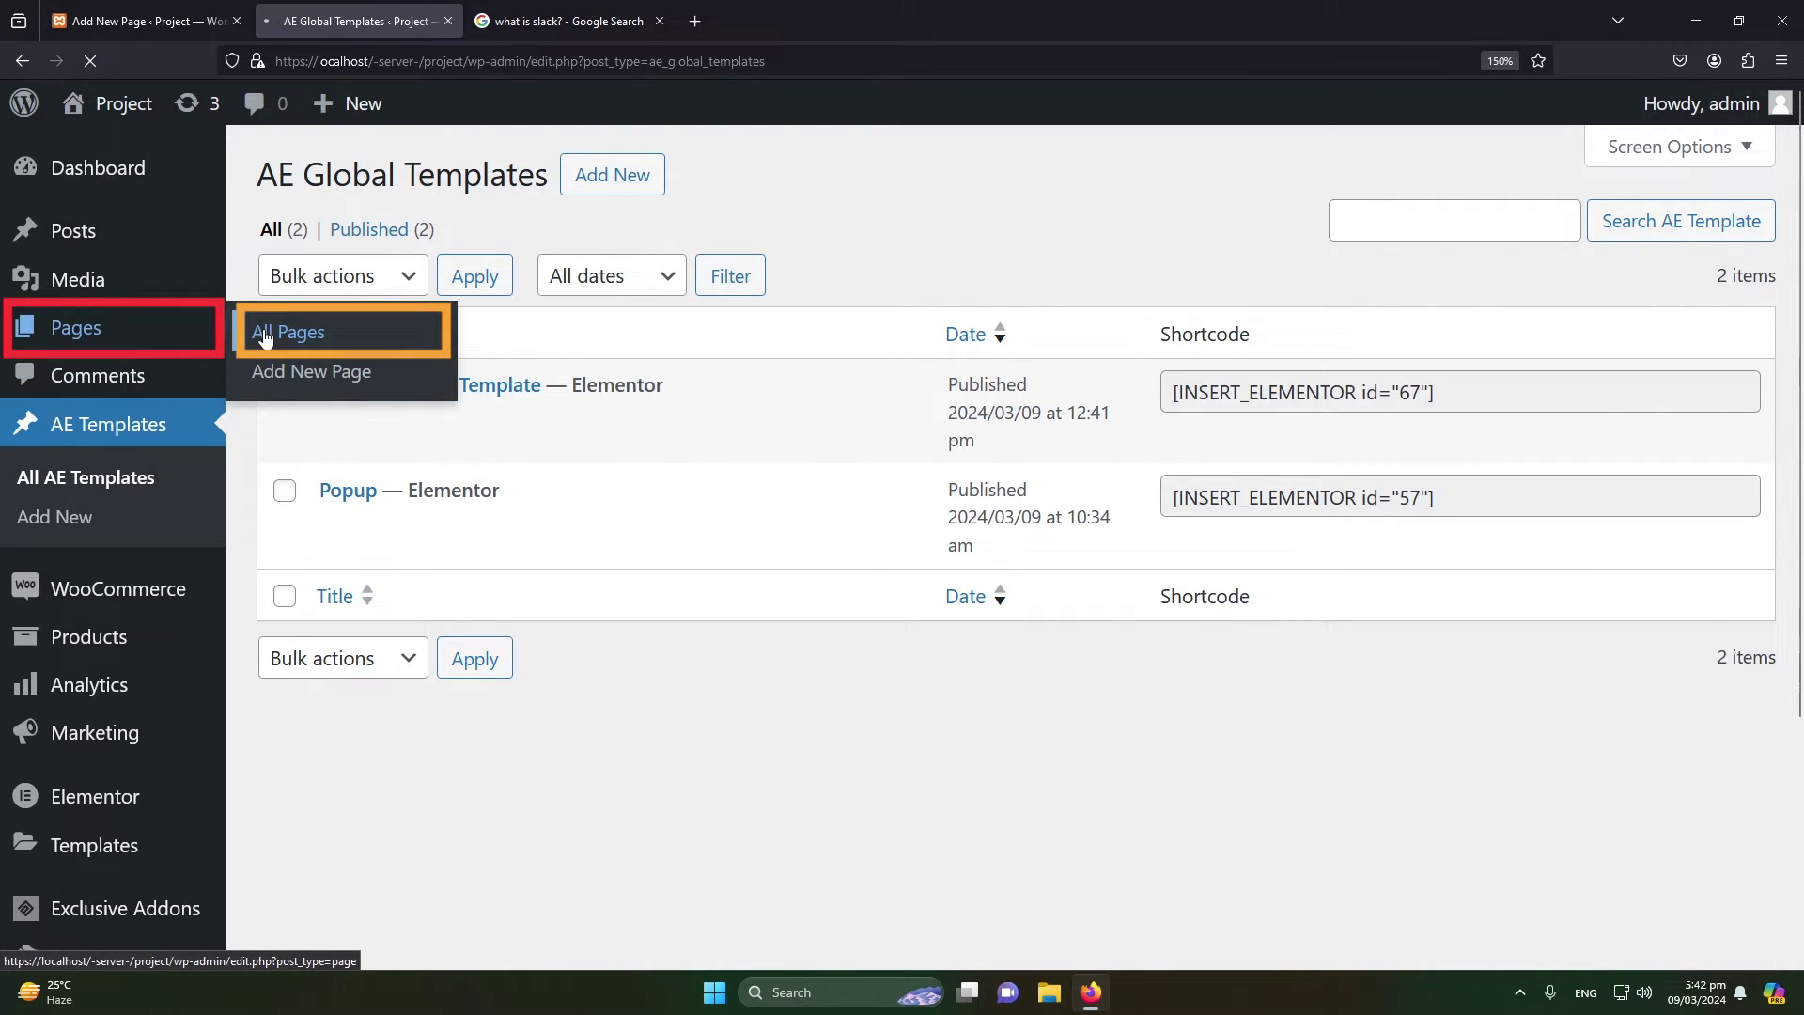
{"action": "left_click", "coordinate": [182, 13]}
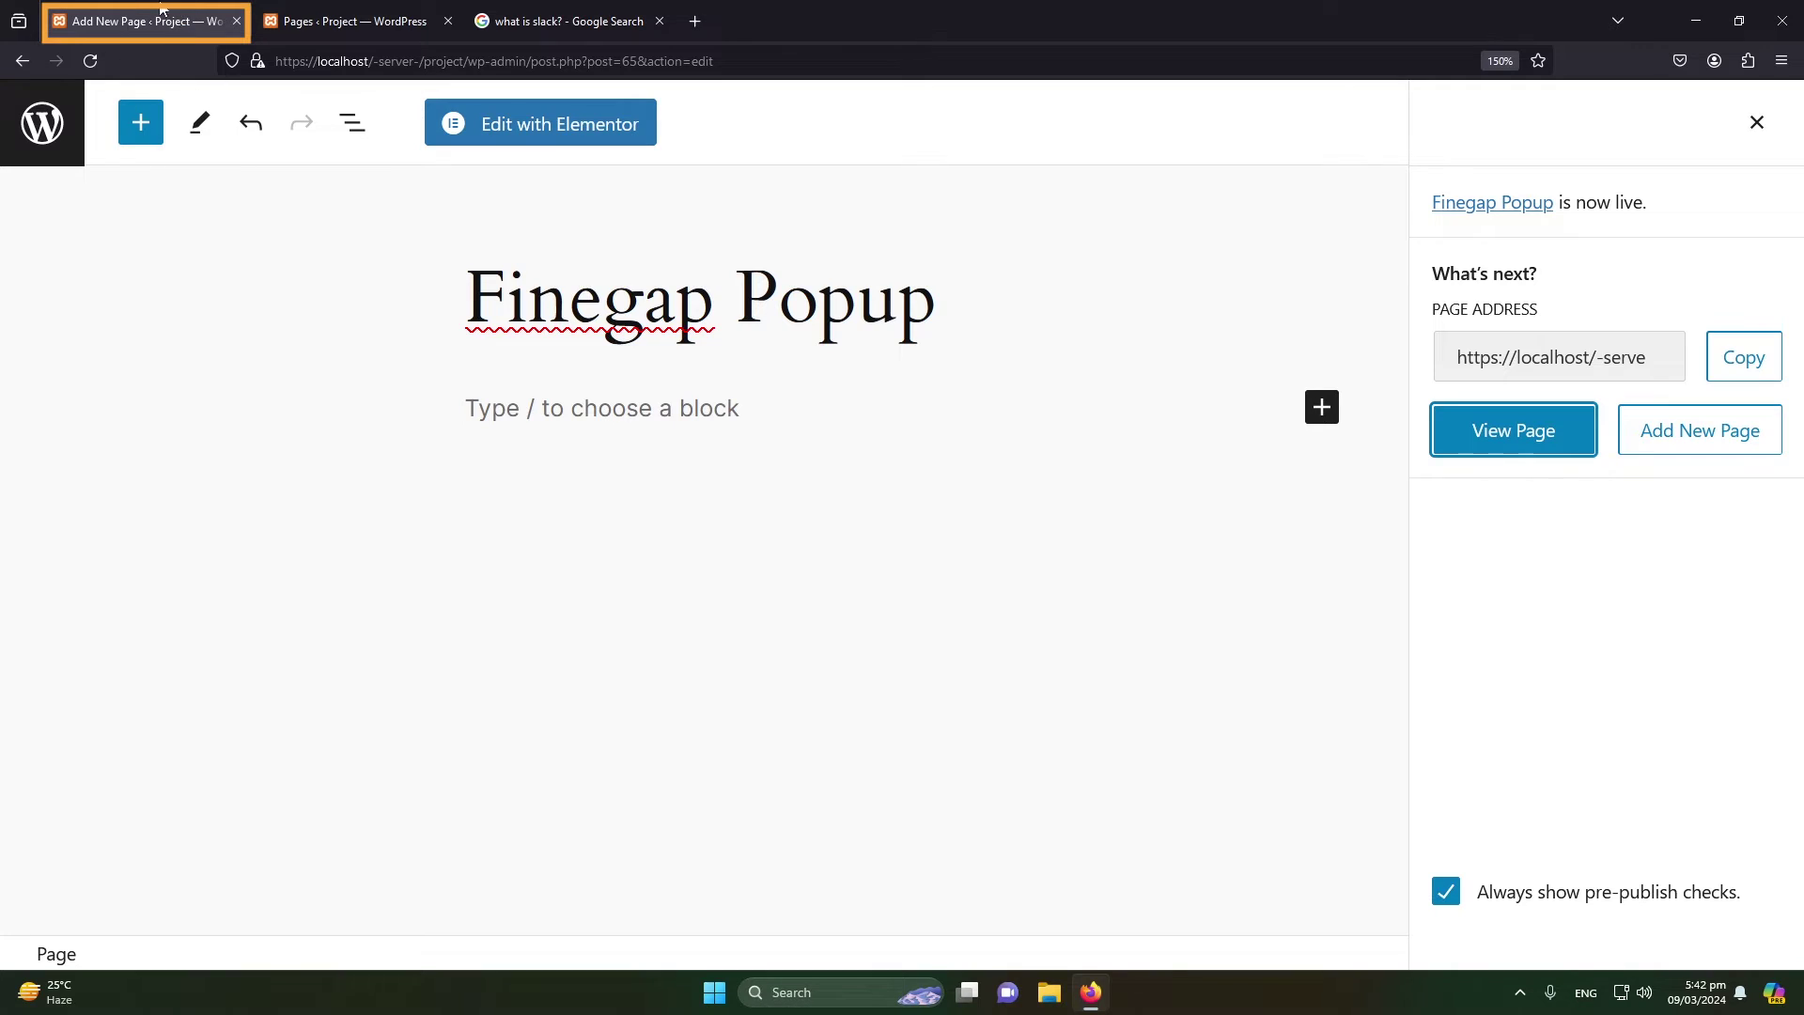
- Open the Finegap Popup page in Elementor and drop a Modal Popup widget below the title
{"action": "left_click", "coordinate": [537, 124]}
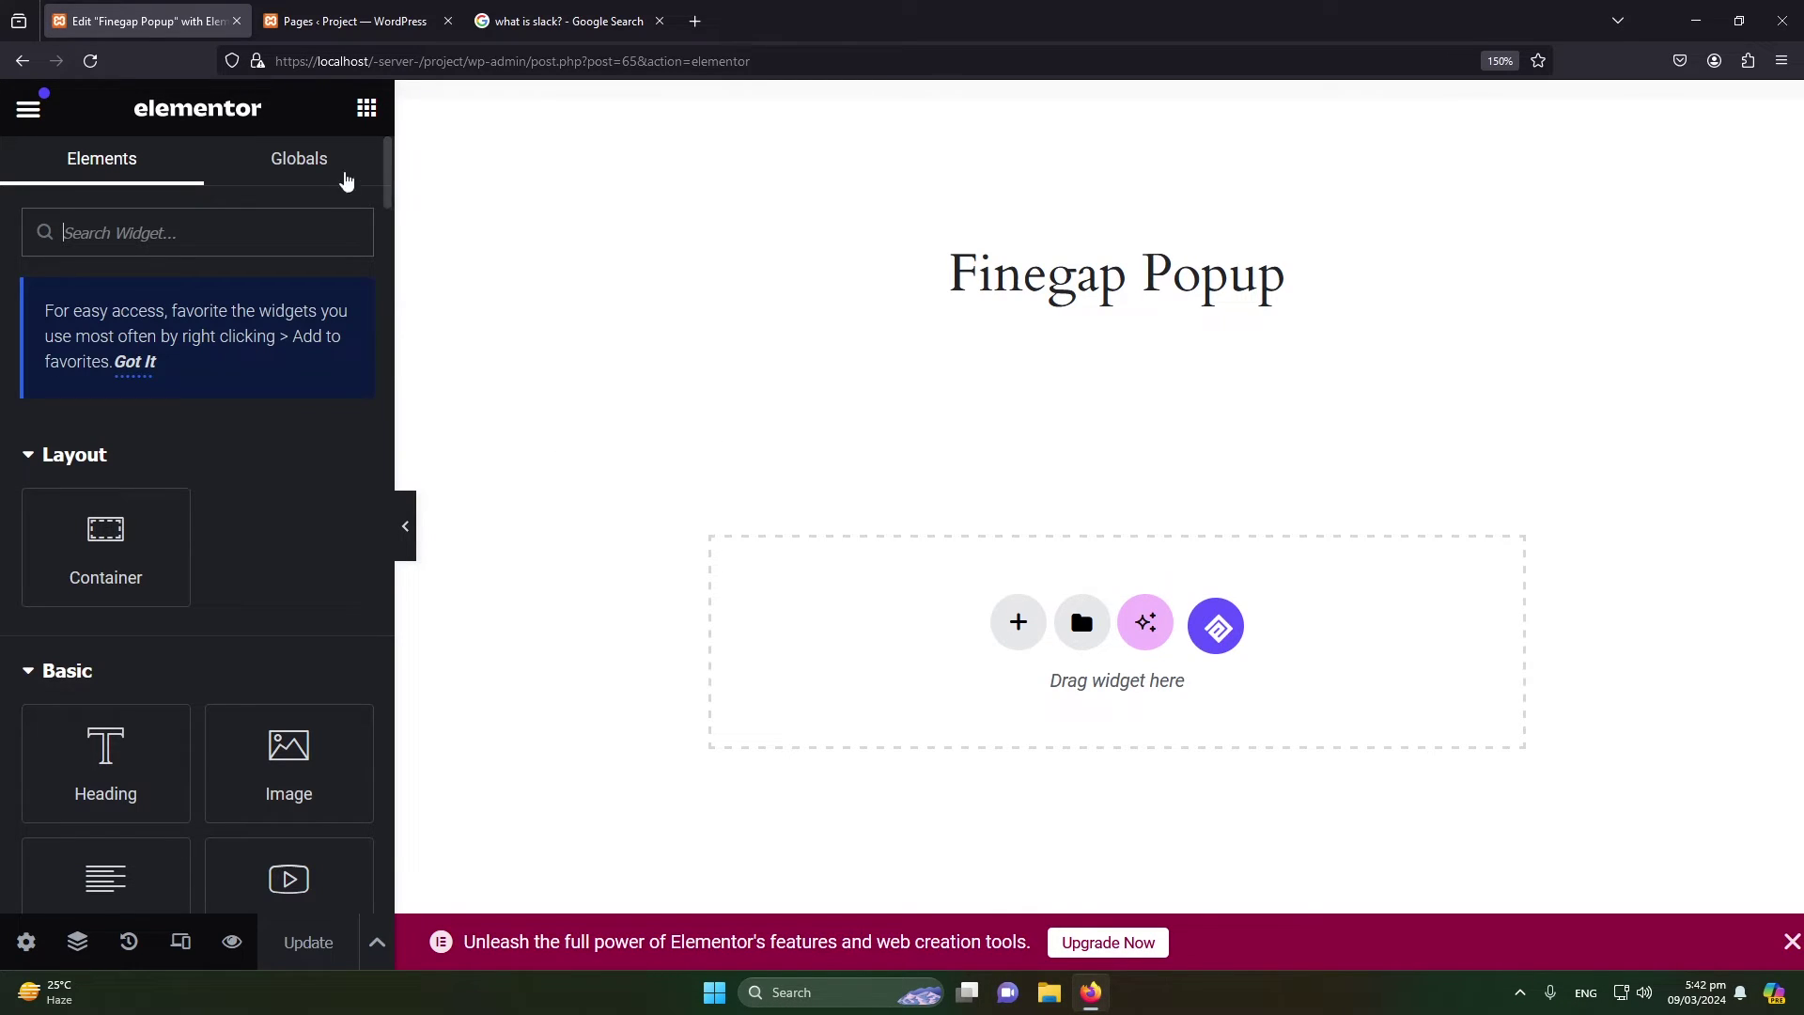
{"action": "left_click", "coordinate": [242, 215]}
{"action": "type", "text": "popu"}
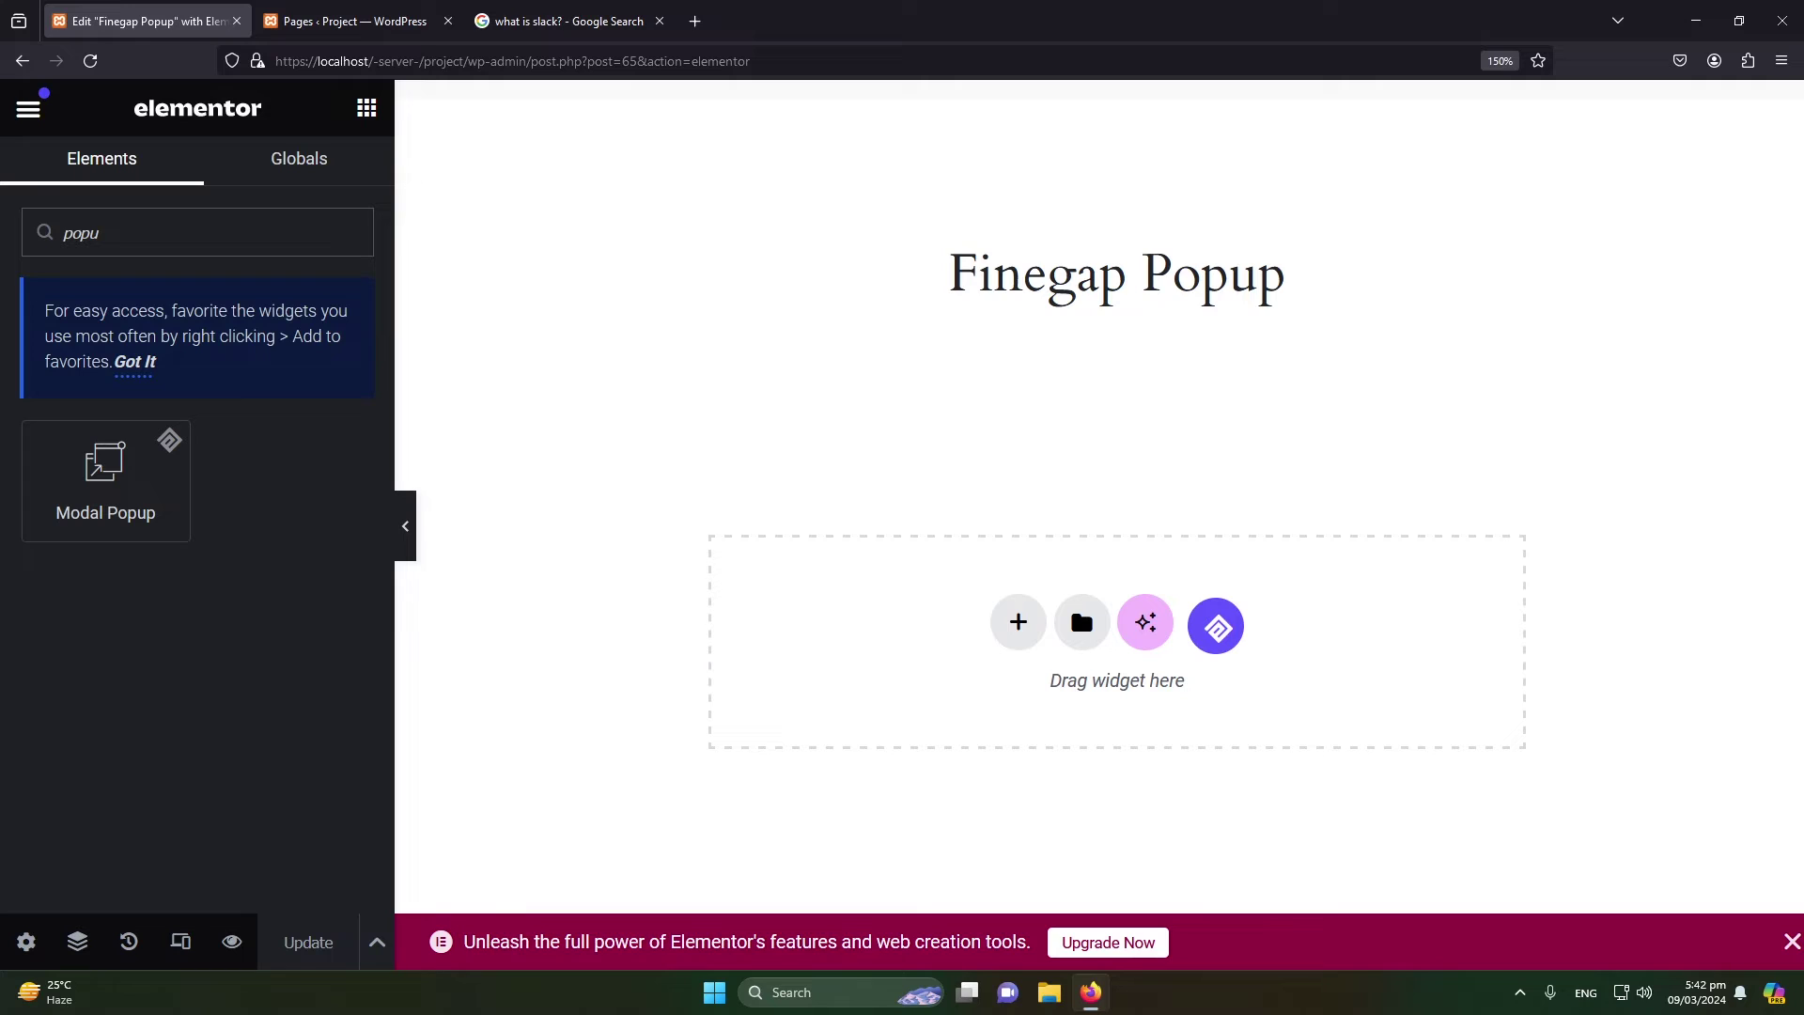
{"action": "left_click_drag", "start_coordinate": [183, 461], "coordinate": [978, 606]}
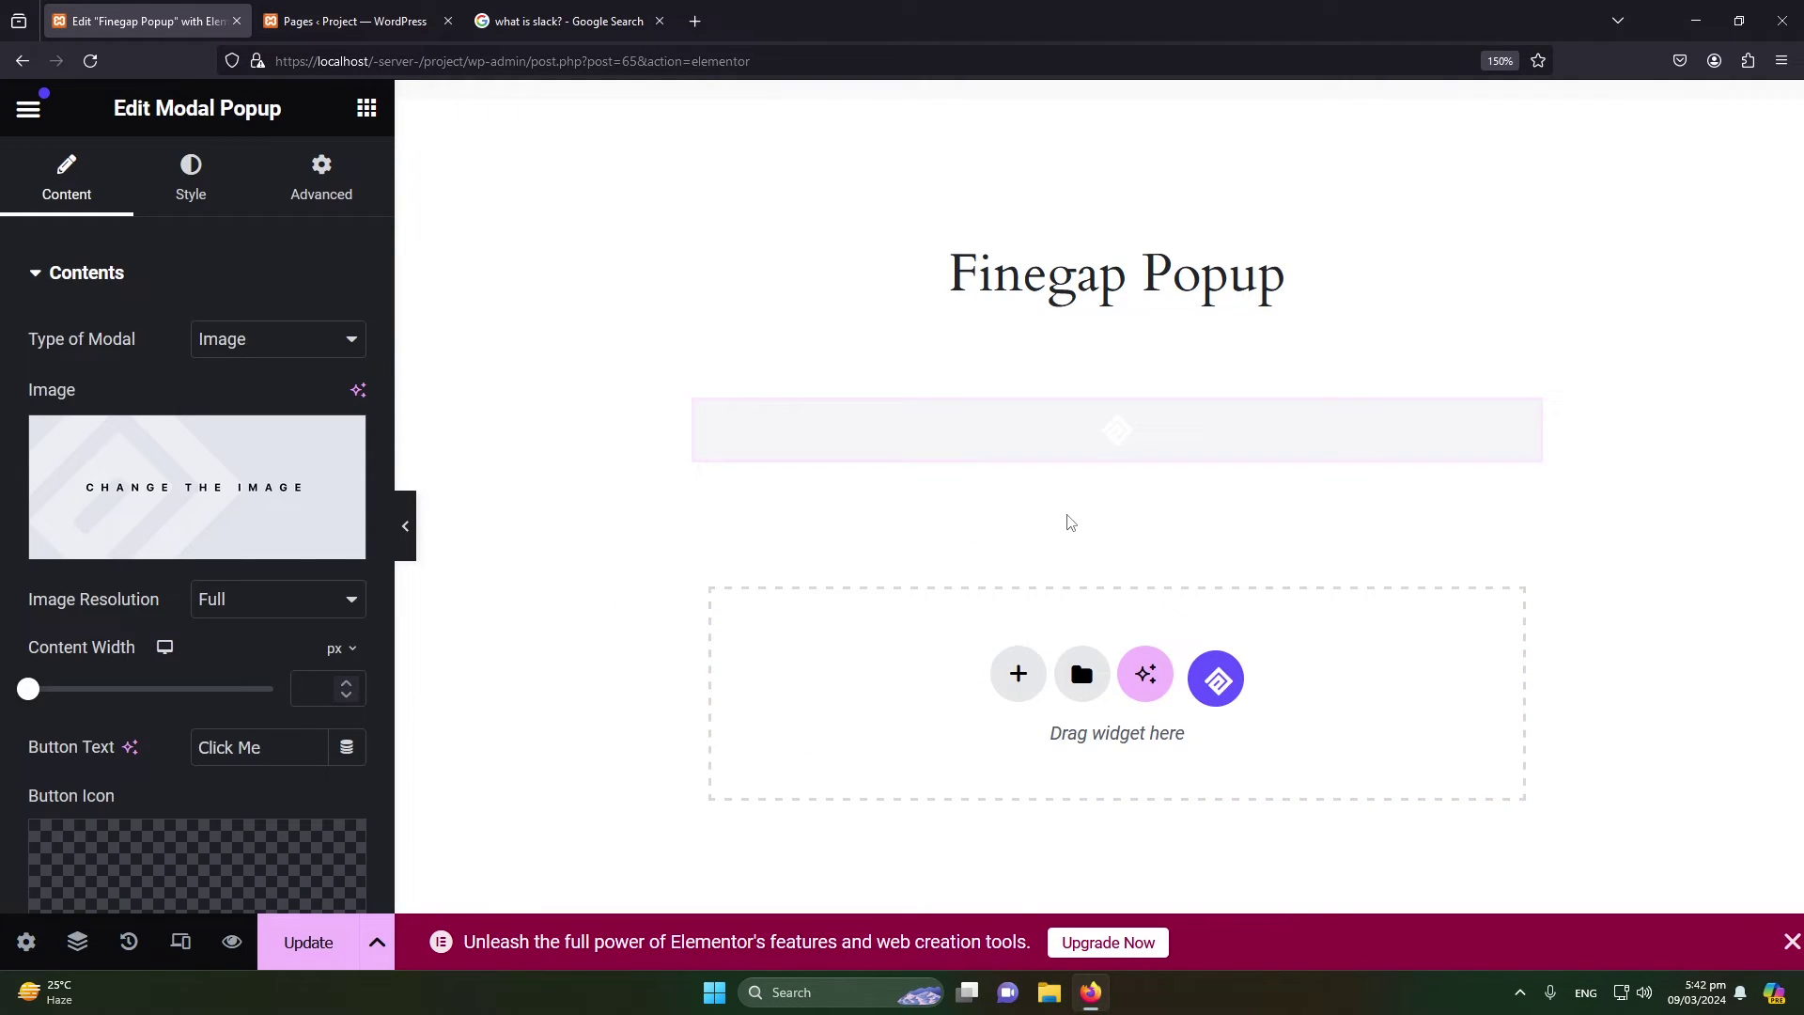
{"action": "scroll", "coordinate": [1582, 487], "scroll_direction": "down", "scroll_amount": 2}
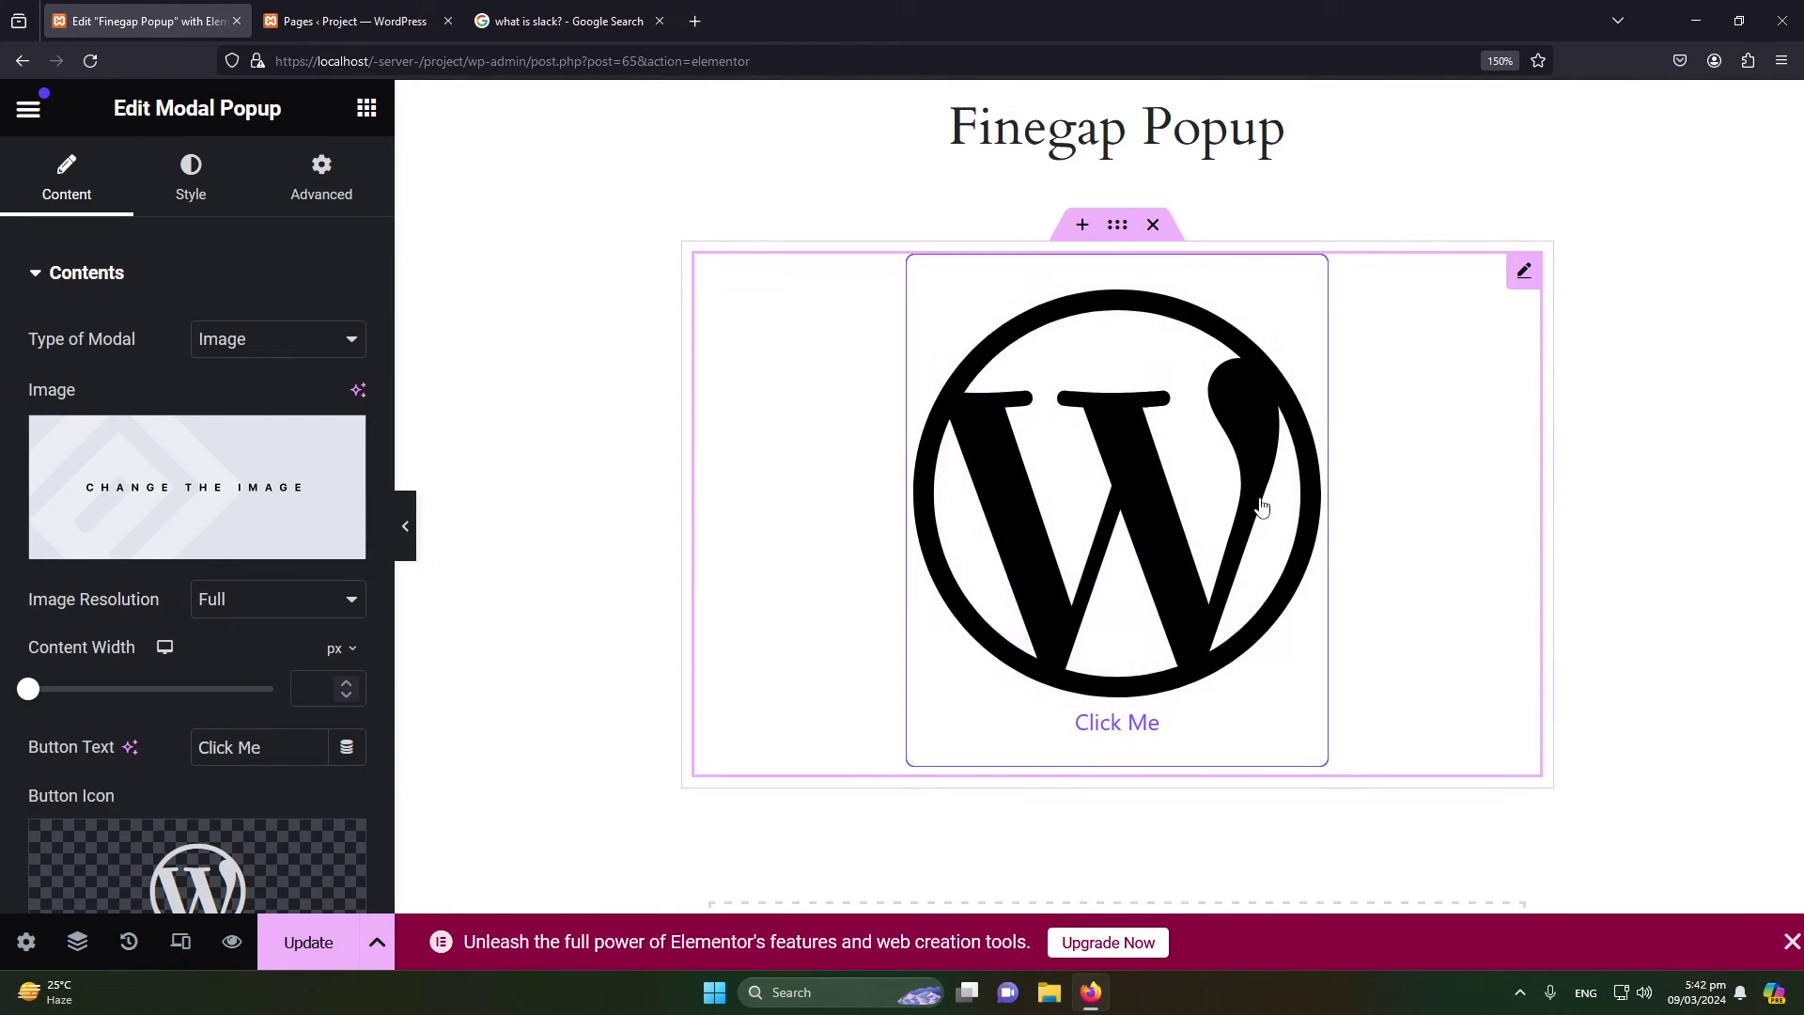
- Set the modal type to ShortCode with [INSERT_ELEMENTOR id="67"] and save the page
{"action": "left_click", "coordinate": [1186, 502]}
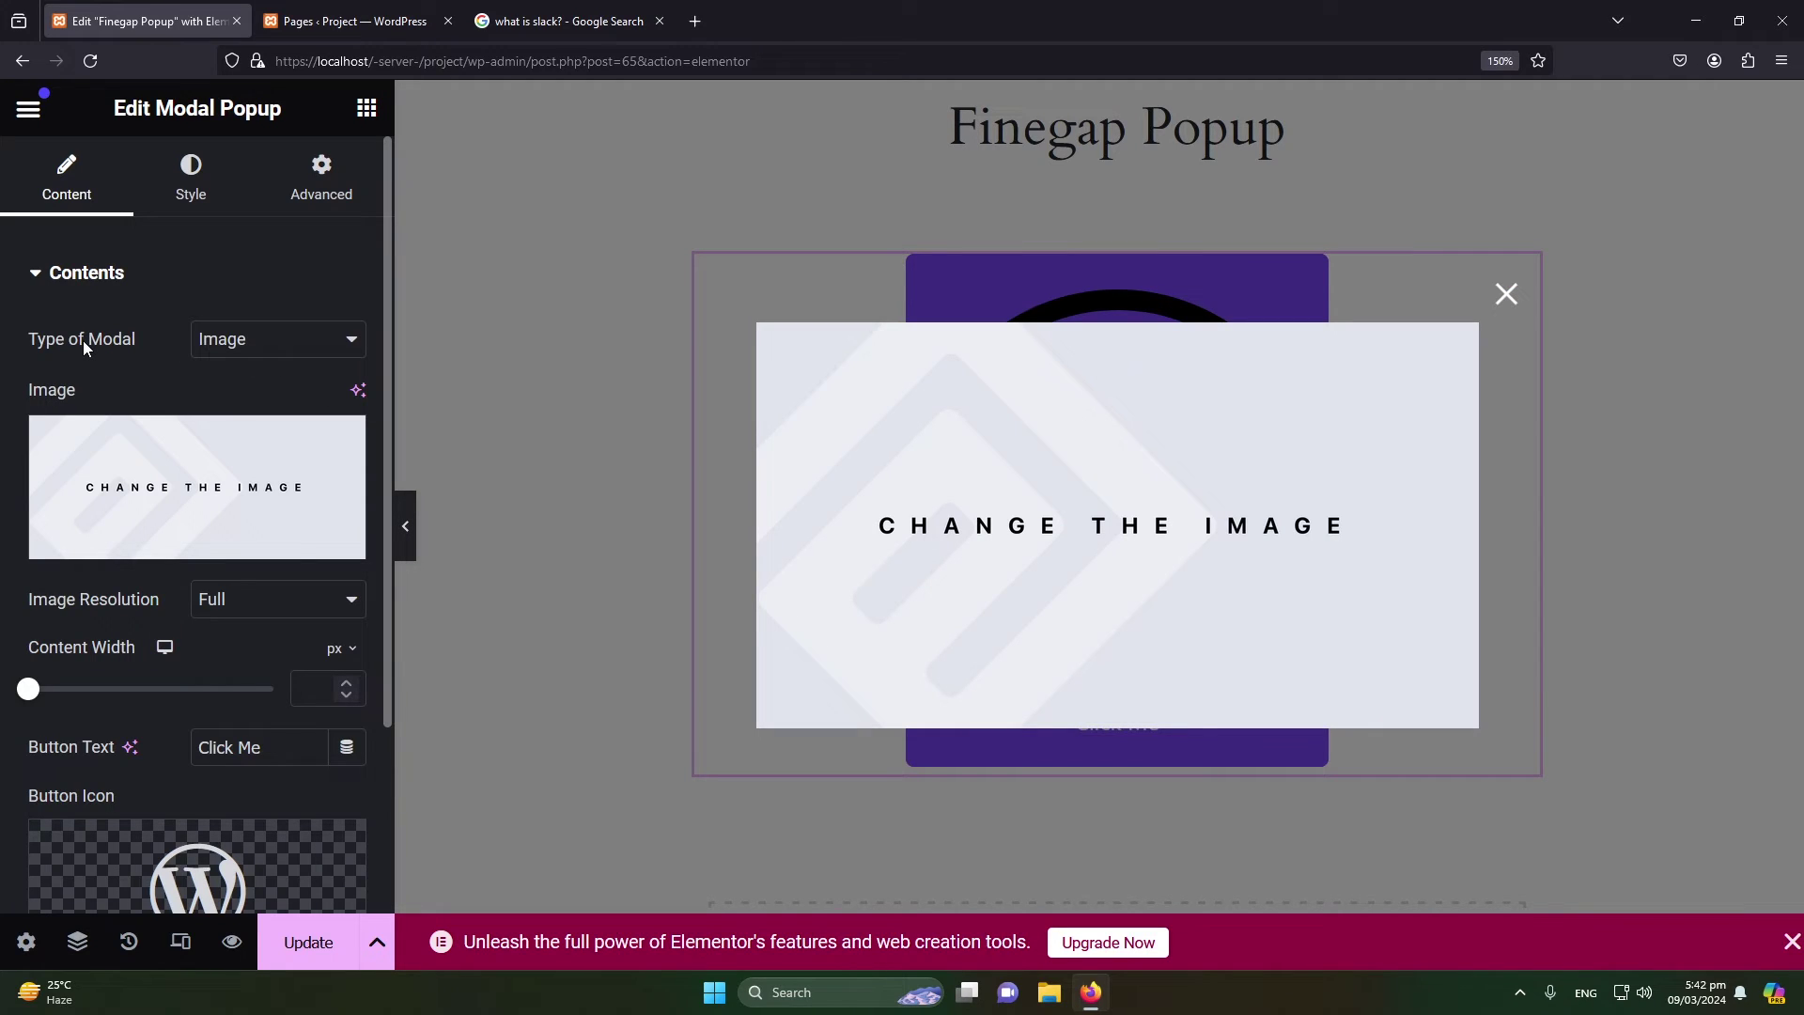
{"action": "left_click", "coordinate": [199, 342]}
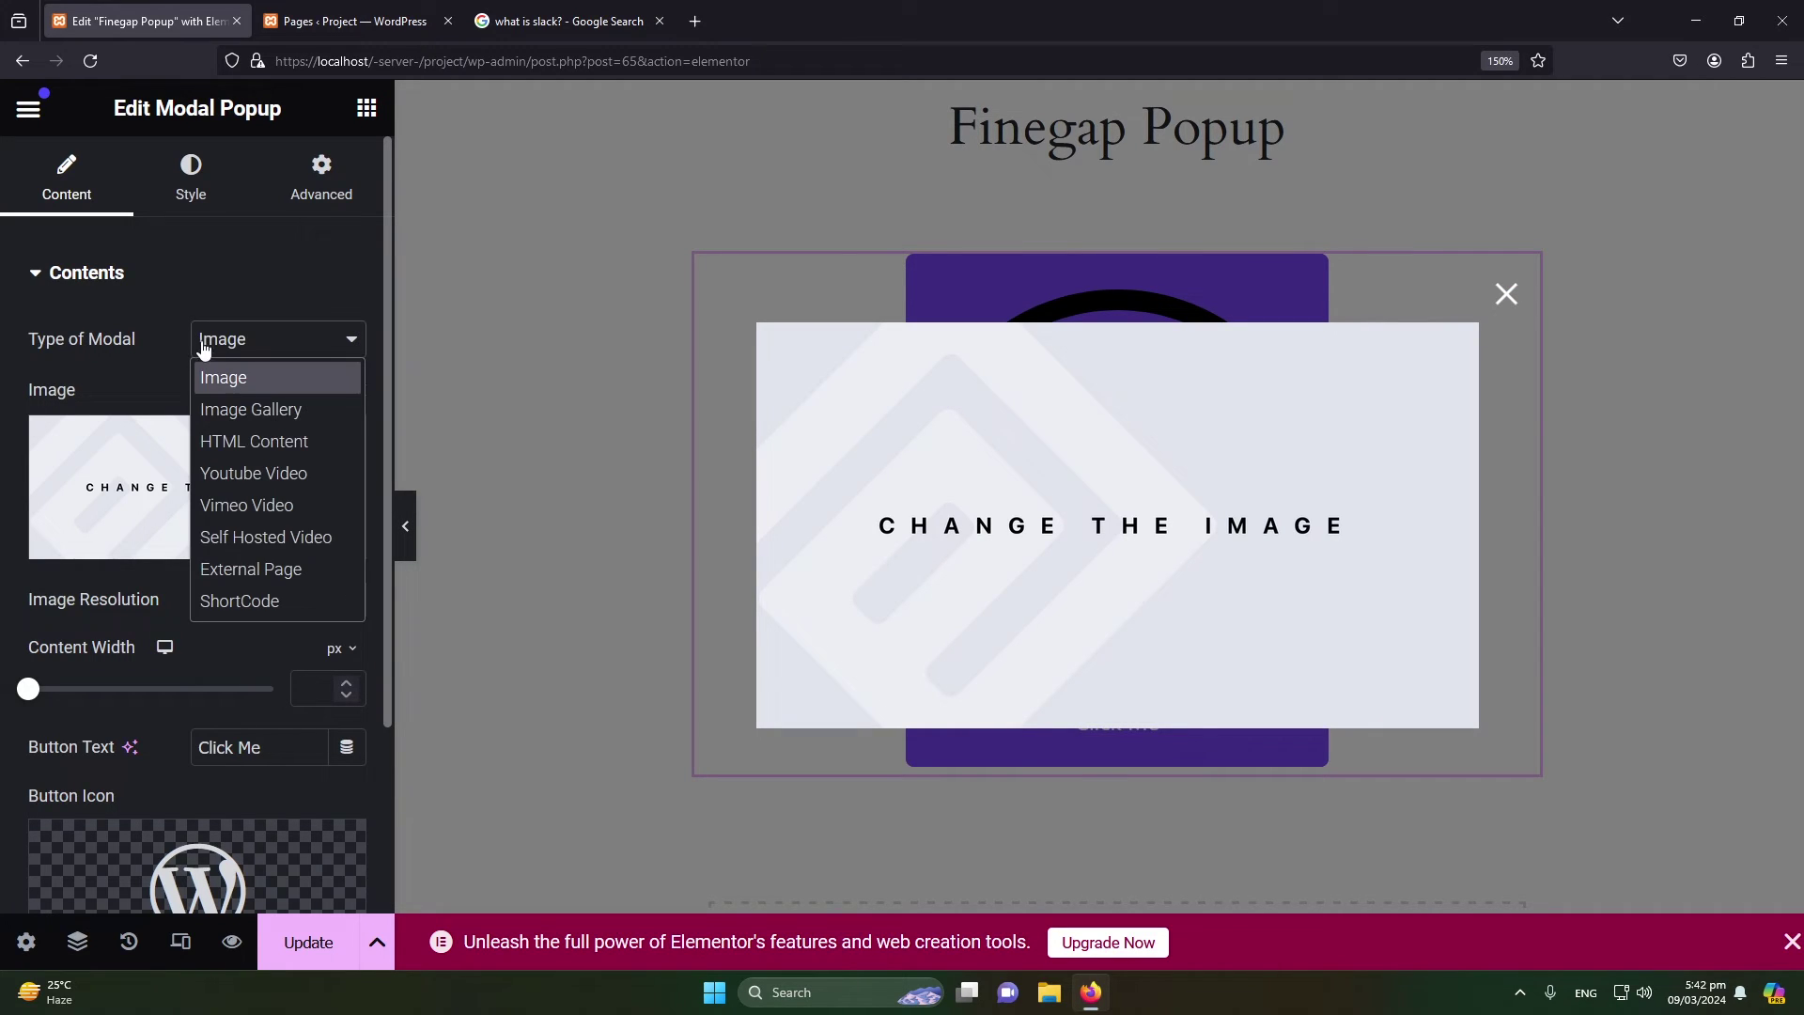
{"action": "left_click", "coordinate": [230, 601]}
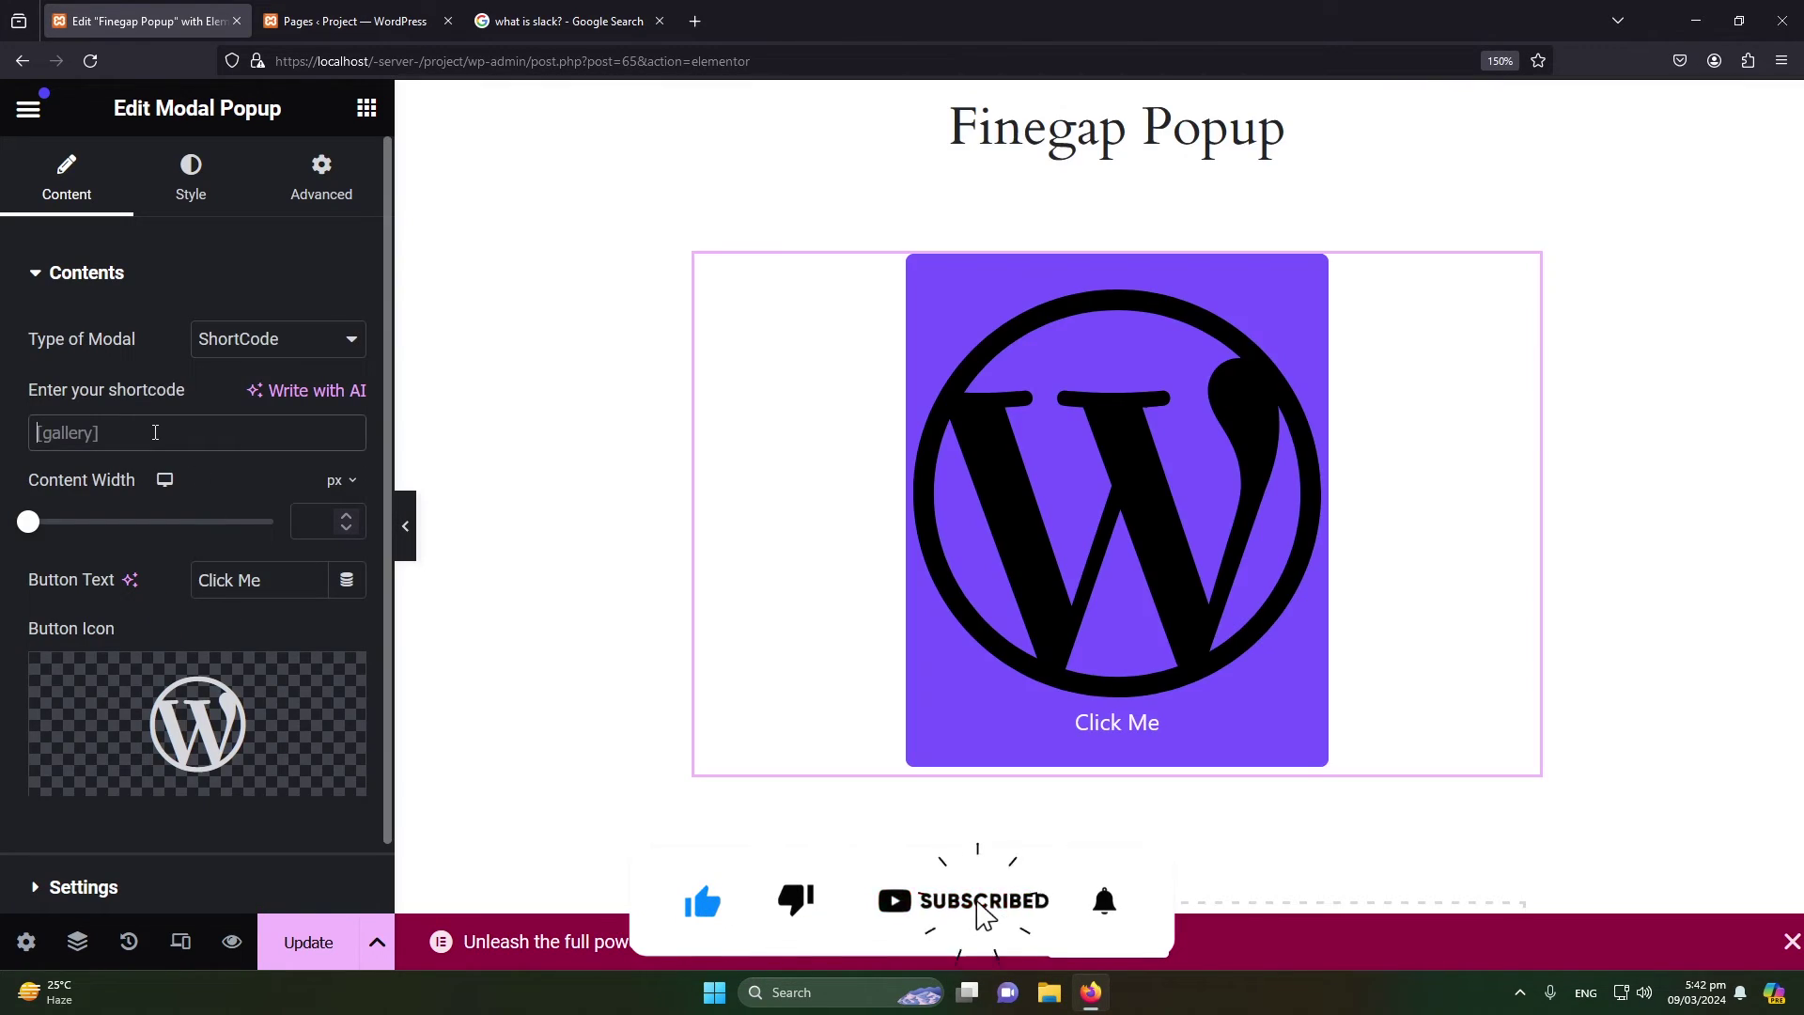
{"action": "left_click", "coordinate": [155, 433]}
{"action": "type", "text": "[INSERT_ELEMENTOR id=\"67\"]"}
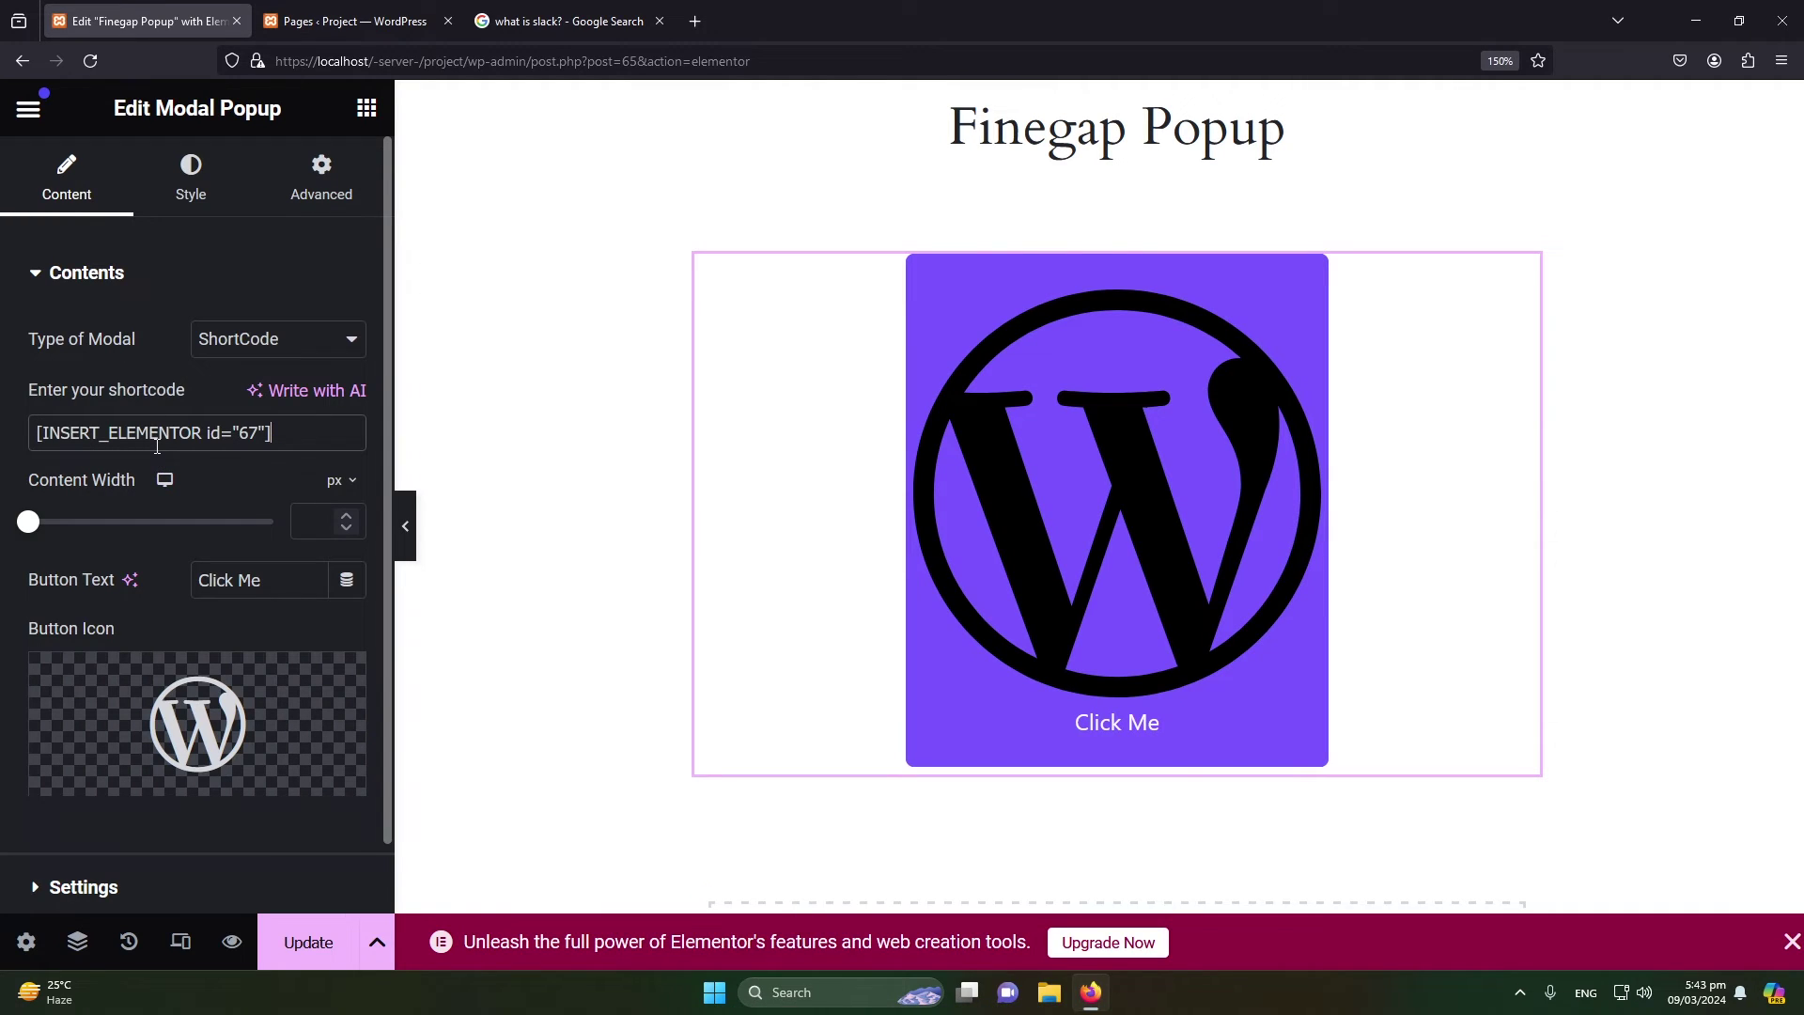
{"action": "left_click", "coordinate": [307, 940]}
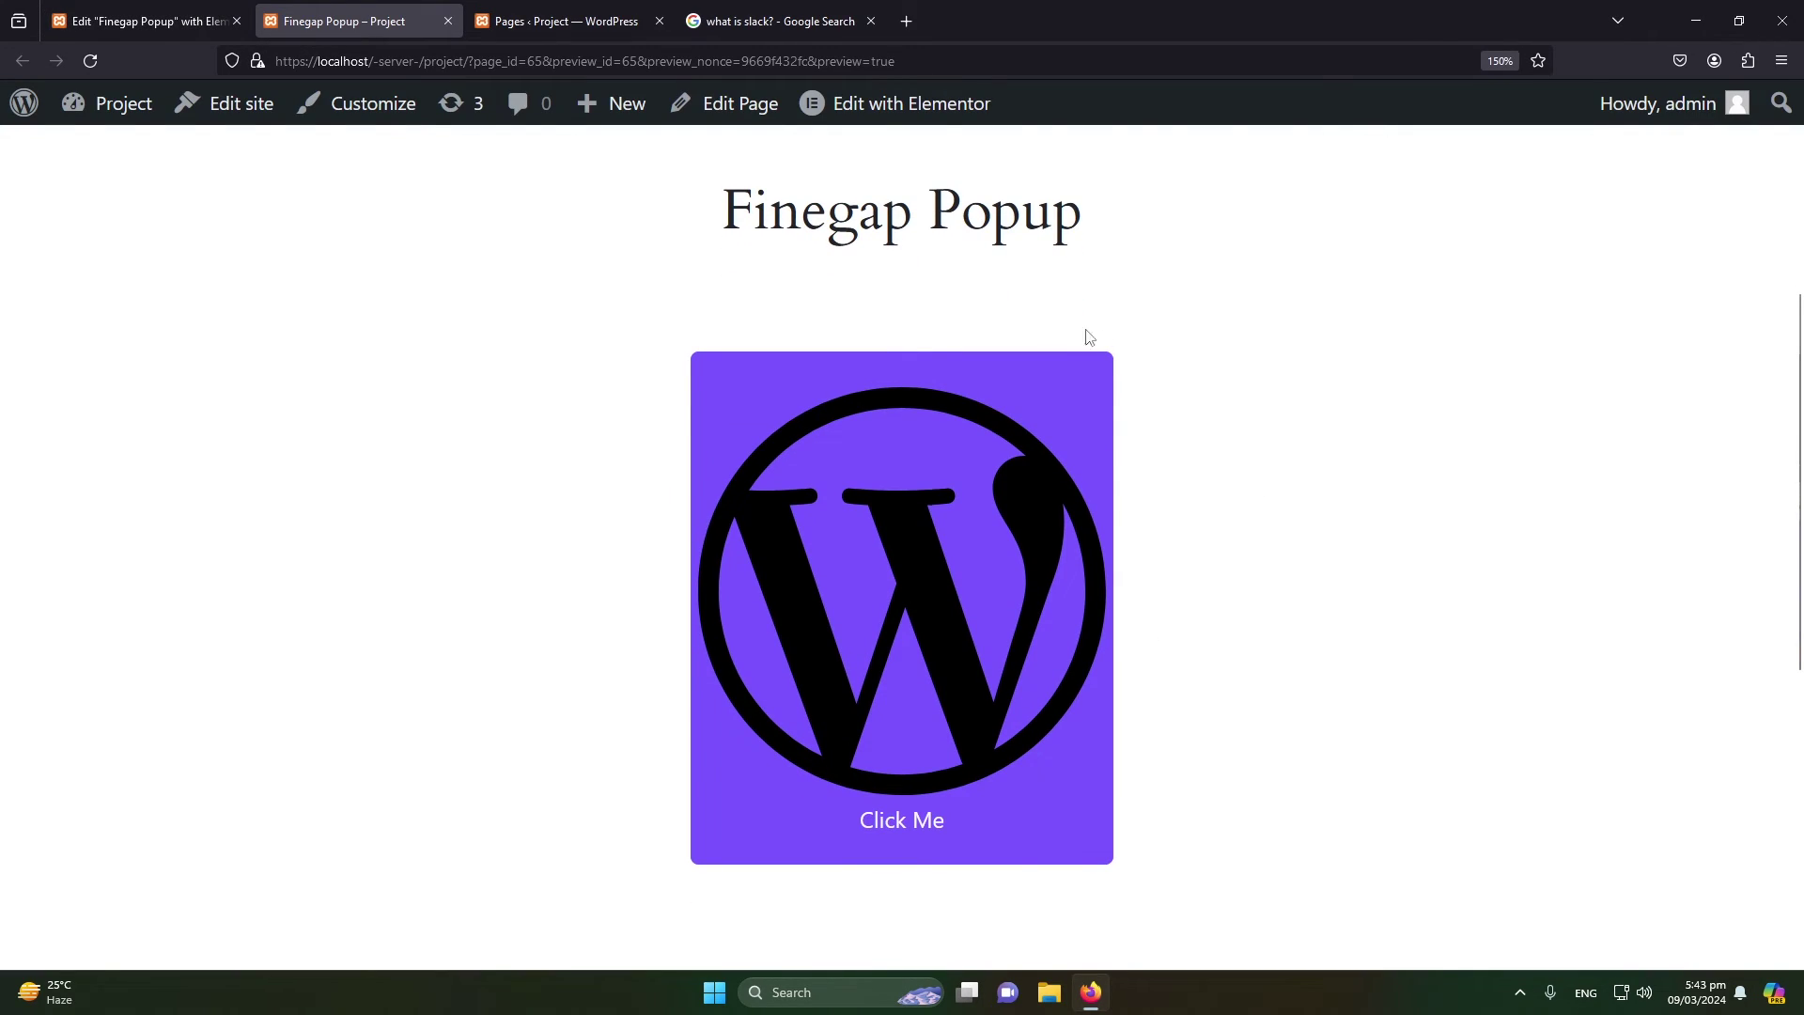
- On the previewed page, click Click Me to open the START CREATING TODAY popup
{"action": "left_click", "coordinate": [911, 683]}
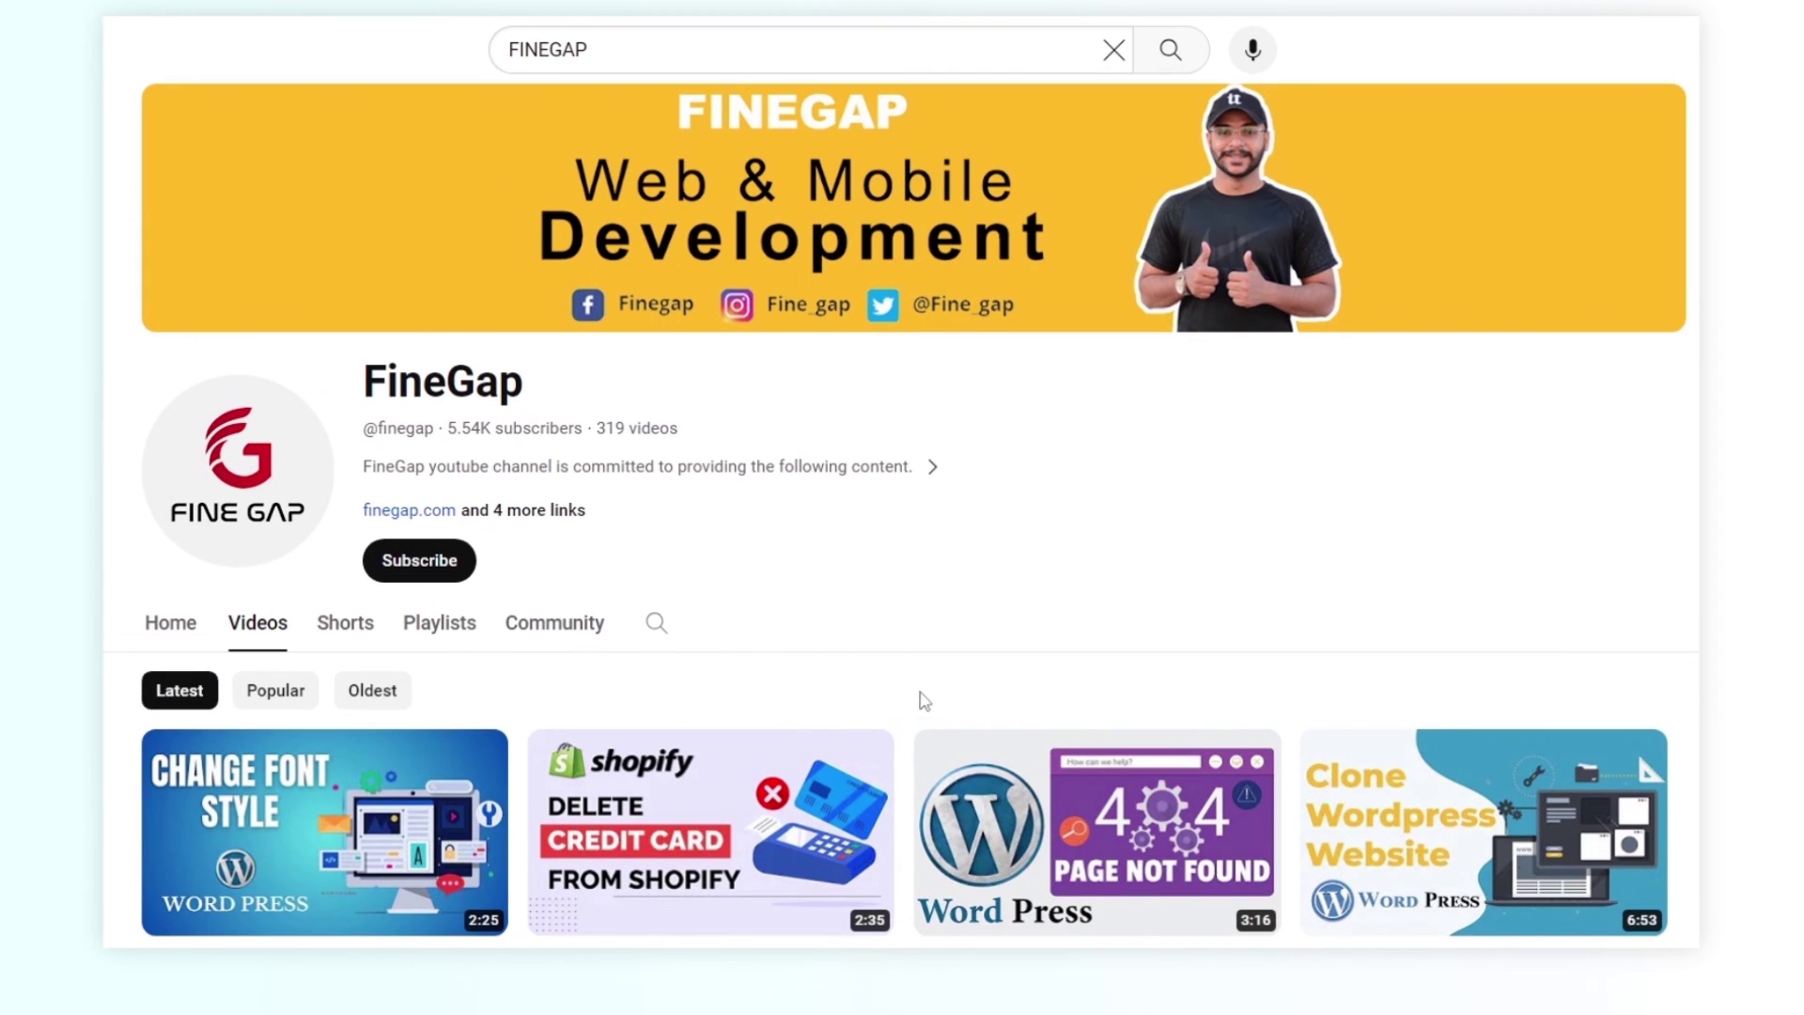
- Click Subscribe on the FineGap YouTube channel page
{"action": "left_click", "coordinate": [444, 573]}
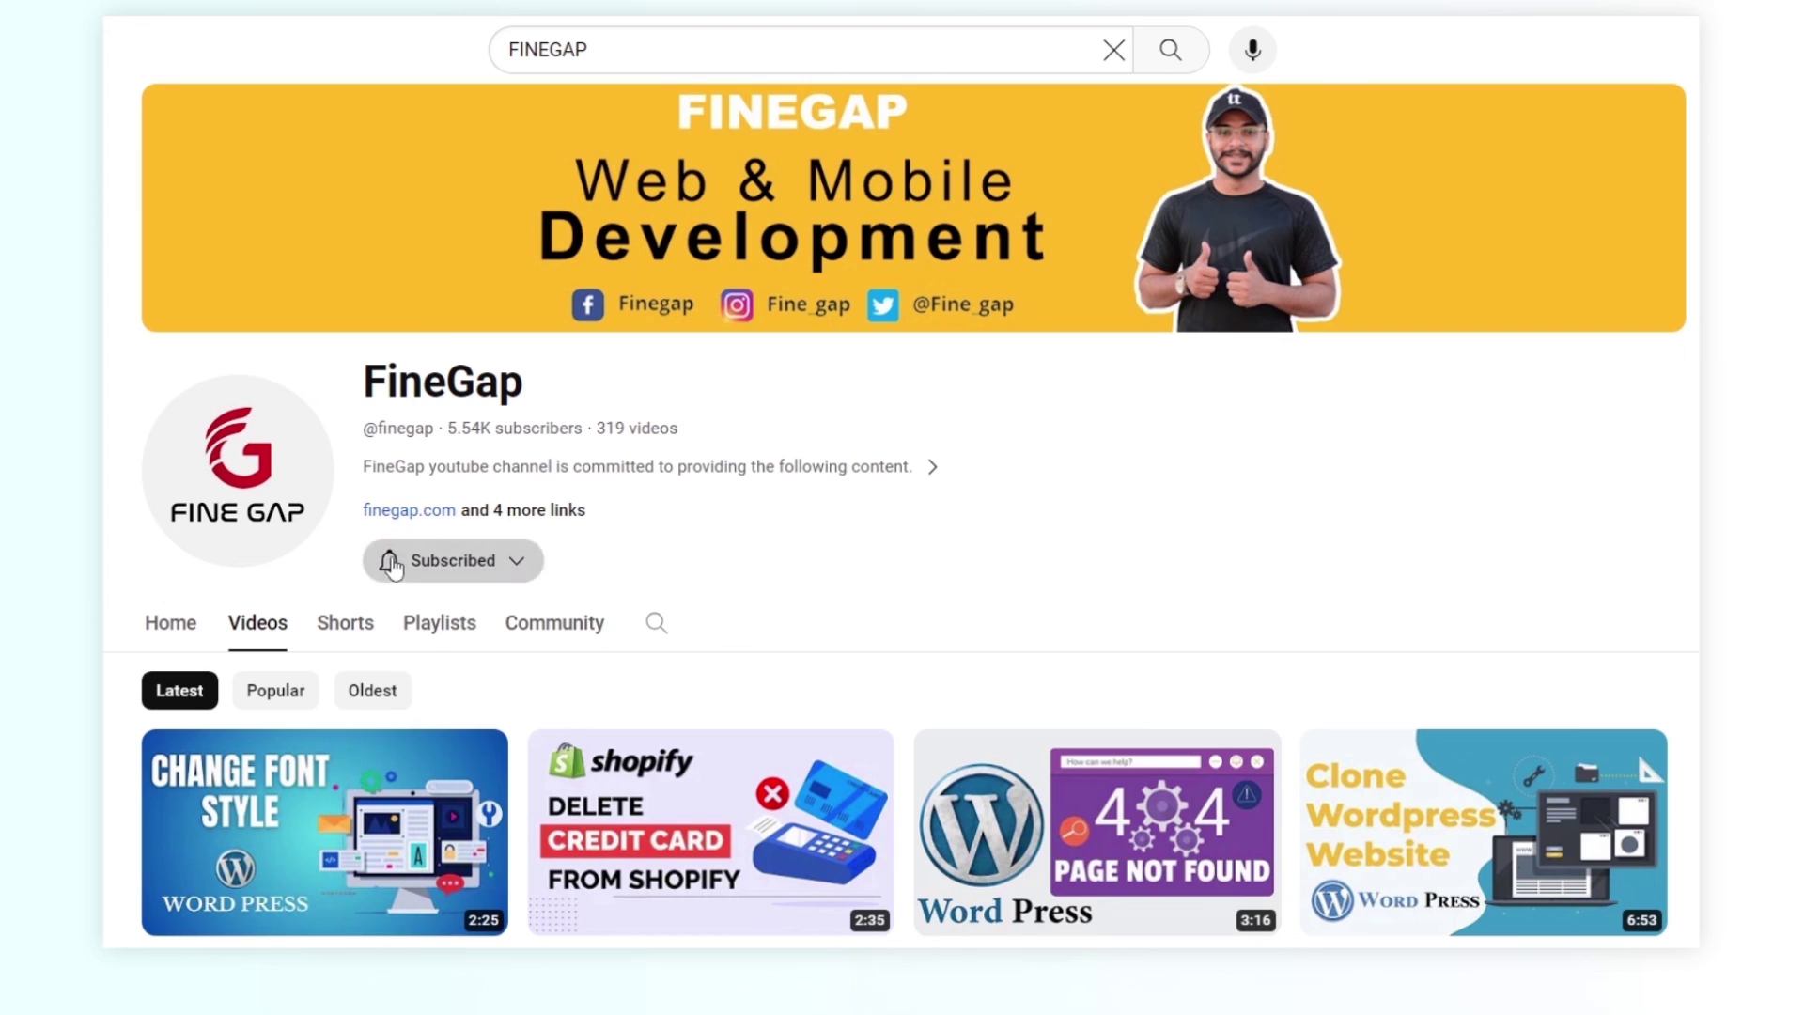